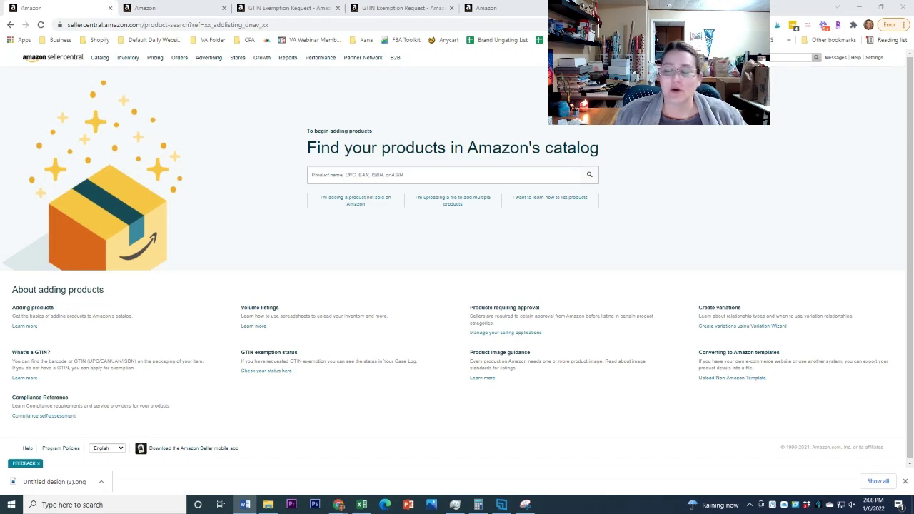
Switch to Word, skim the prepared listing text for the Valentine gnome bundle, and move the document aside to return to Seller Central.
click(245, 505)
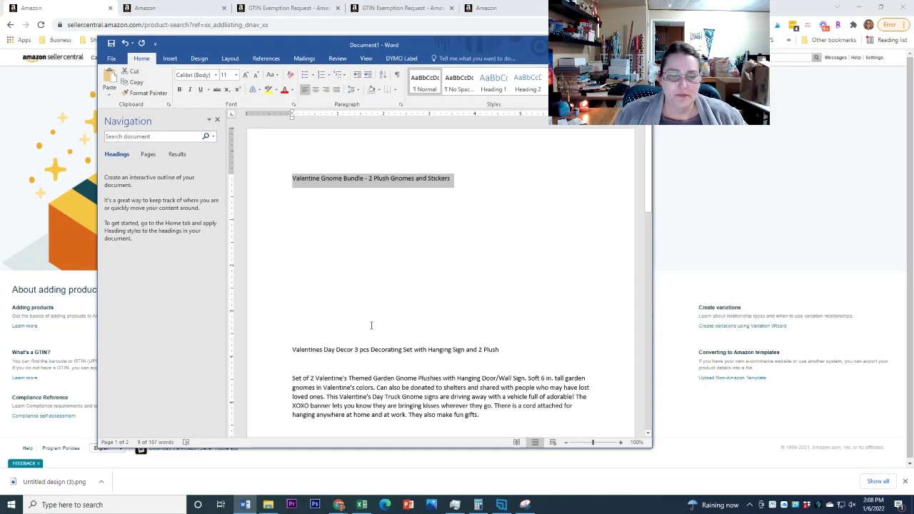
scroll(371, 325, down, 12)
scroll(425, 284, up, 10)
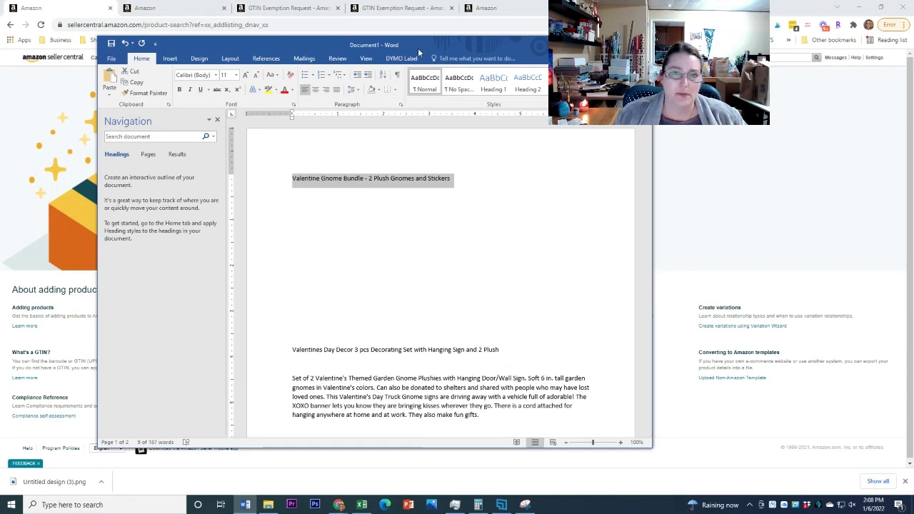
drag(417, 48, 913, 50)
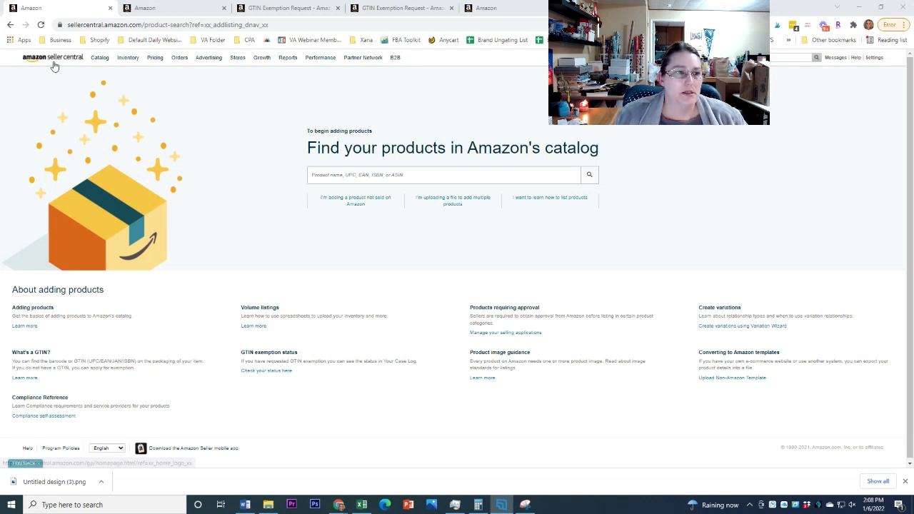
mouse_move(140, 63)
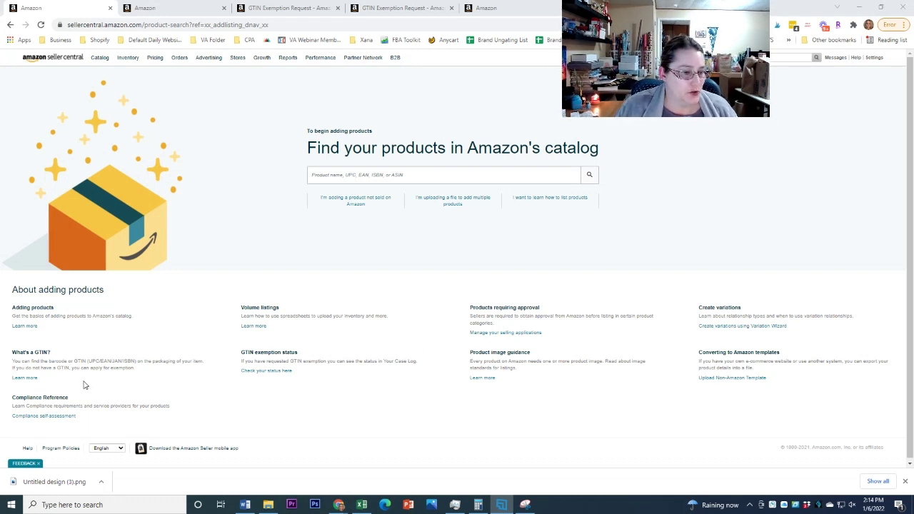
Open the help article on listing products without a Product ID and follow it to the GTIN exemption application.
click(34, 378)
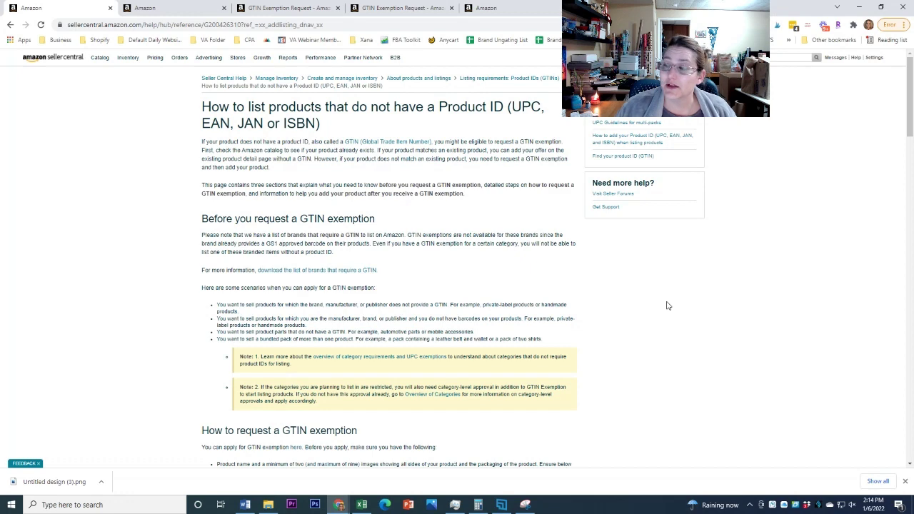
scroll(667, 306, down, 5)
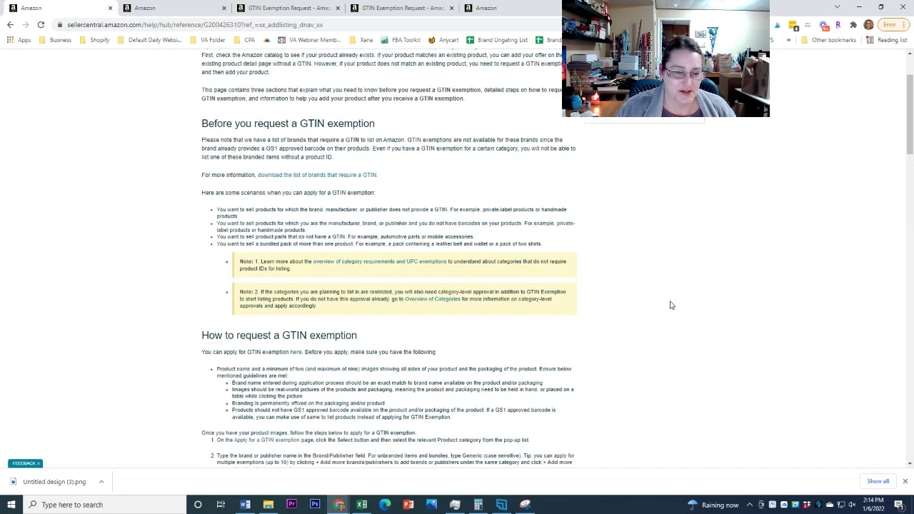
scroll(670, 305, down, 1)
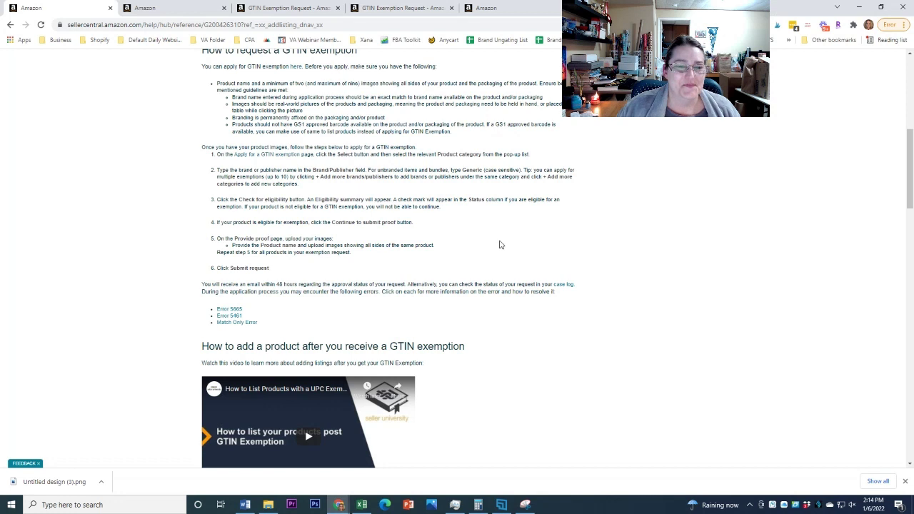
click(256, 158)
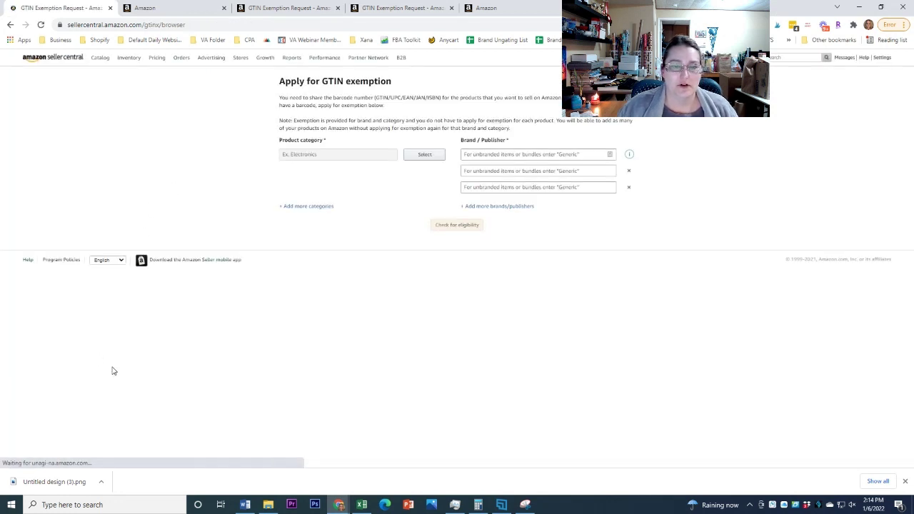
Check GTIN exemption eligibility for the Toys & Games category with the brand Generic.
click(421, 155)
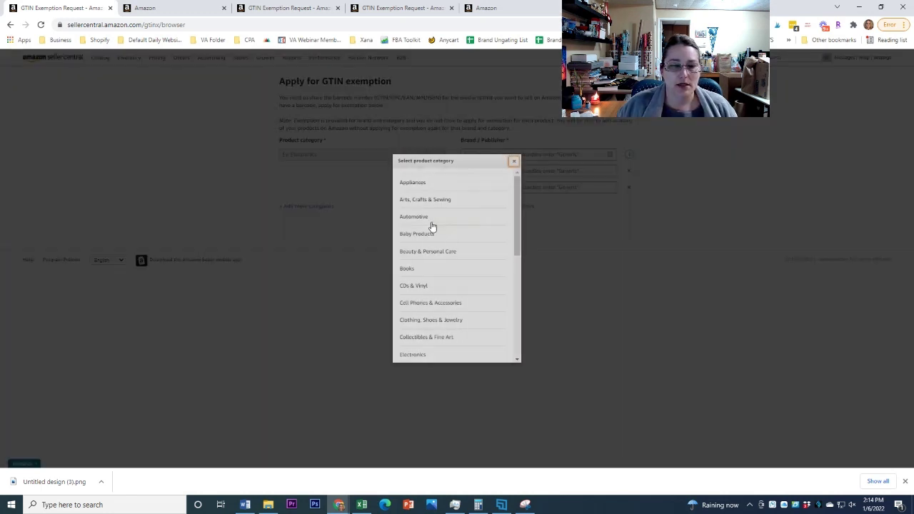
scroll(455, 260, down, 3)
drag(512, 284, 512, 312)
click(429, 334)
click(521, 154)
text(Generic)
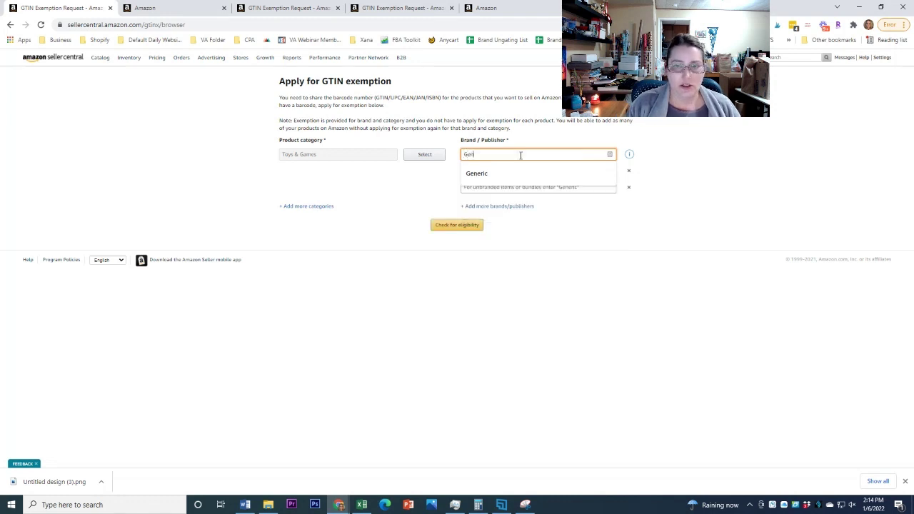
click(467, 226)
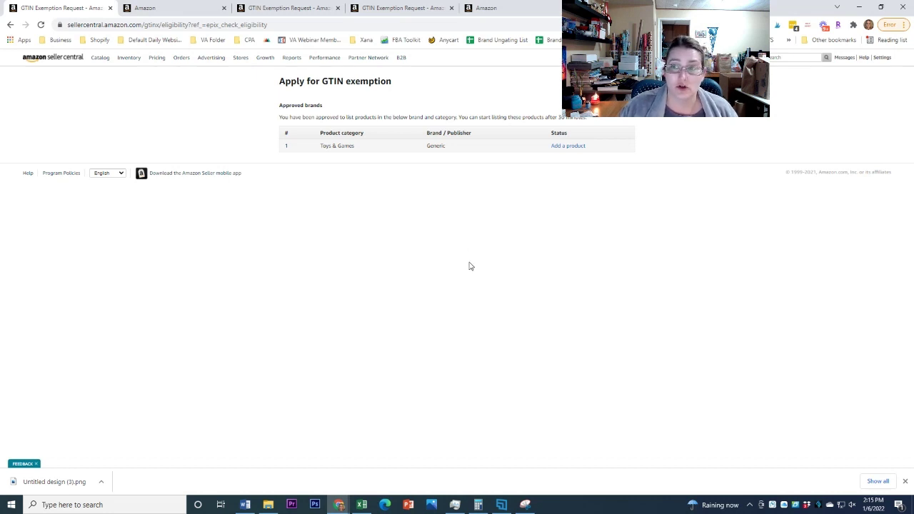
Start adding a product not sold on Amazon by restoring the unfinished Plush Figures listing, and close the extra Amazon product search page.
click(568, 147)
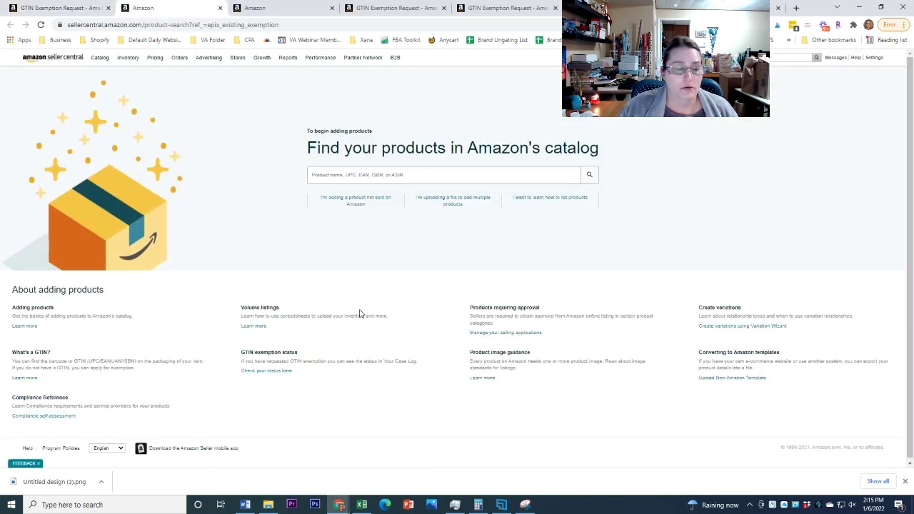
click(351, 208)
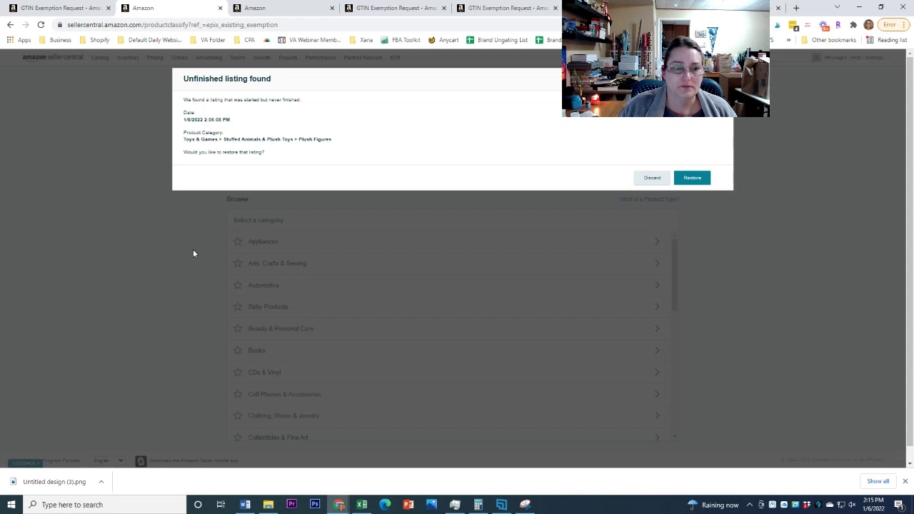
click(692, 179)
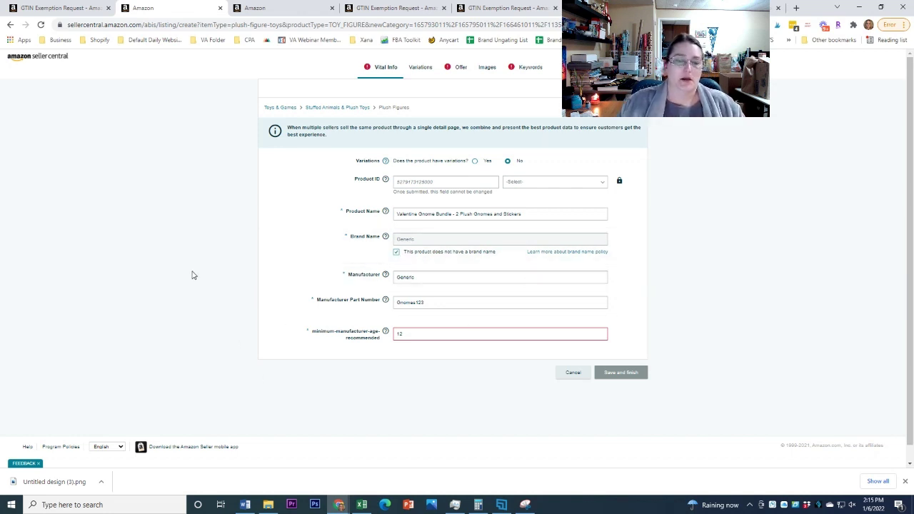
mouse_move(419, 183)
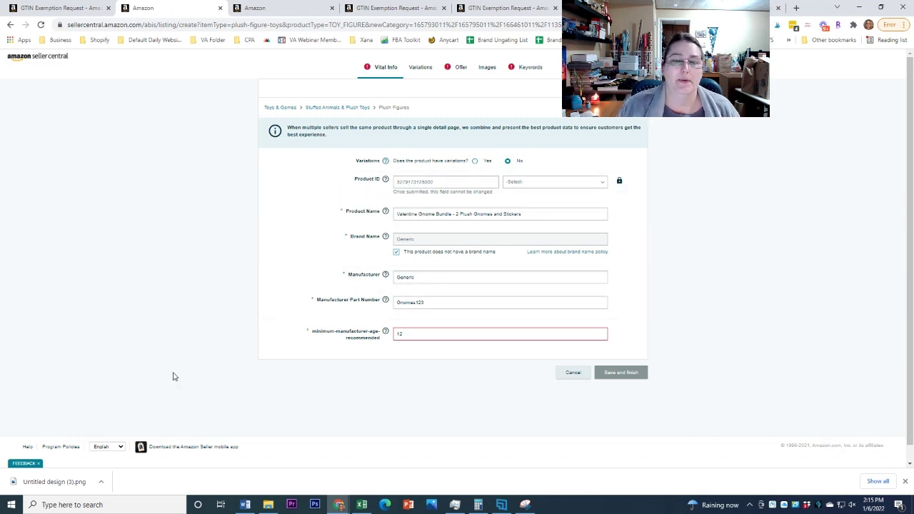
click(331, 8)
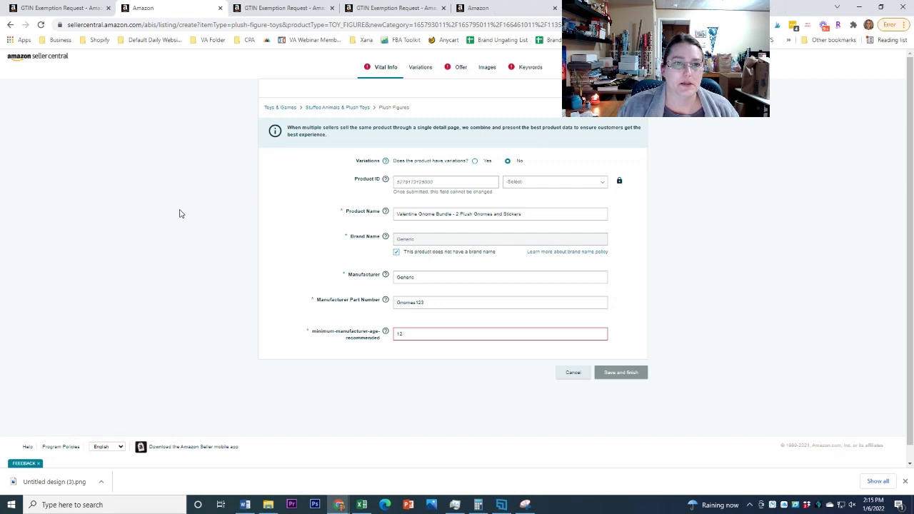
Examine the GTIN exemption result for Wishbone in Grocery & Gourmet Food, including its category, brand and error code.
click(323, 8)
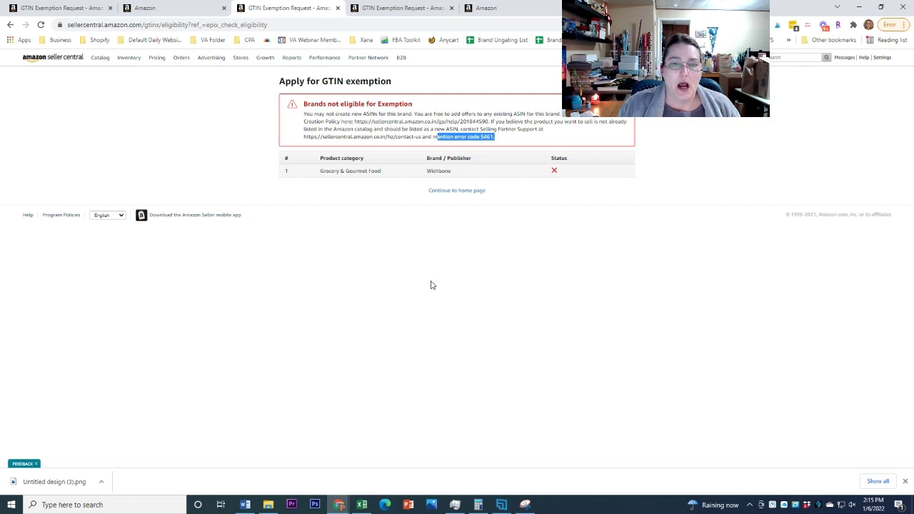
double_click(439, 171)
double_click(330, 170)
click(439, 171)
double_click(438, 170)
click(299, 312)
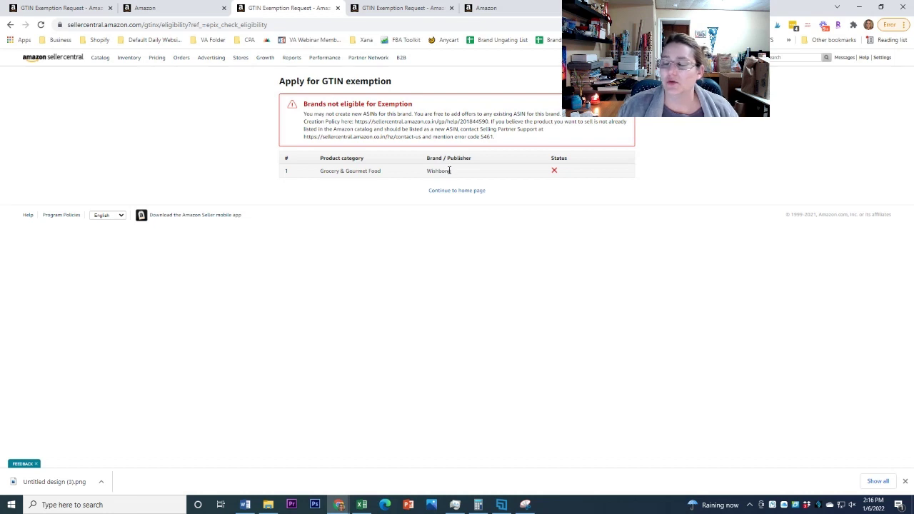
drag(494, 137, 479, 137)
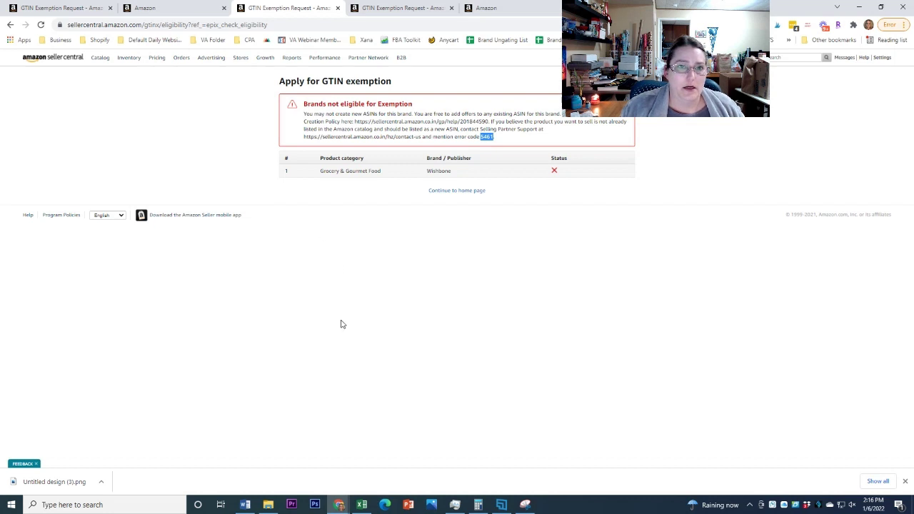
Review the GTIN exemption results for the Generic brand in Toys & Games and return to the listing form.
click(393, 7)
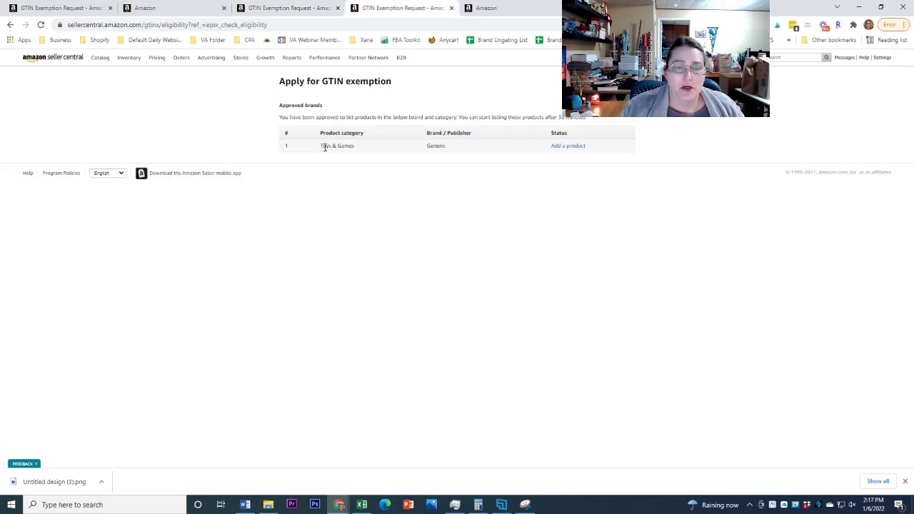
drag(321, 148, 378, 151)
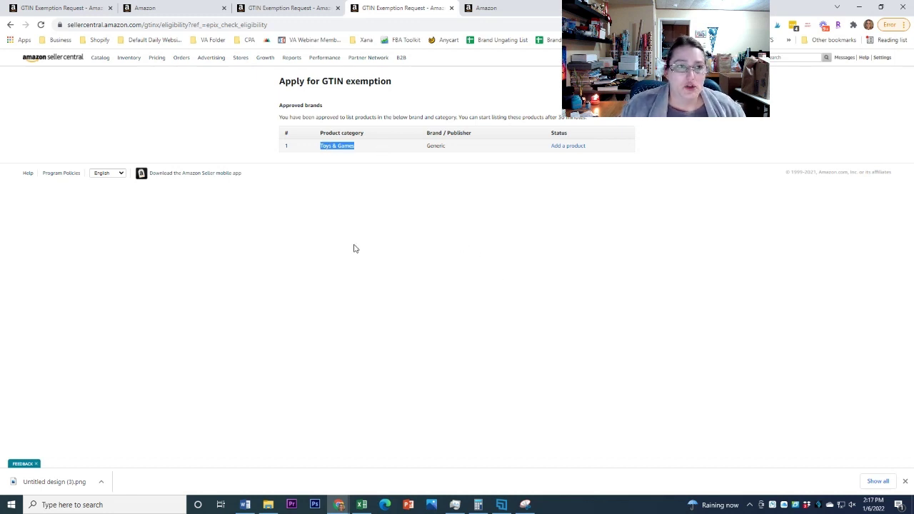
click(32, 7)
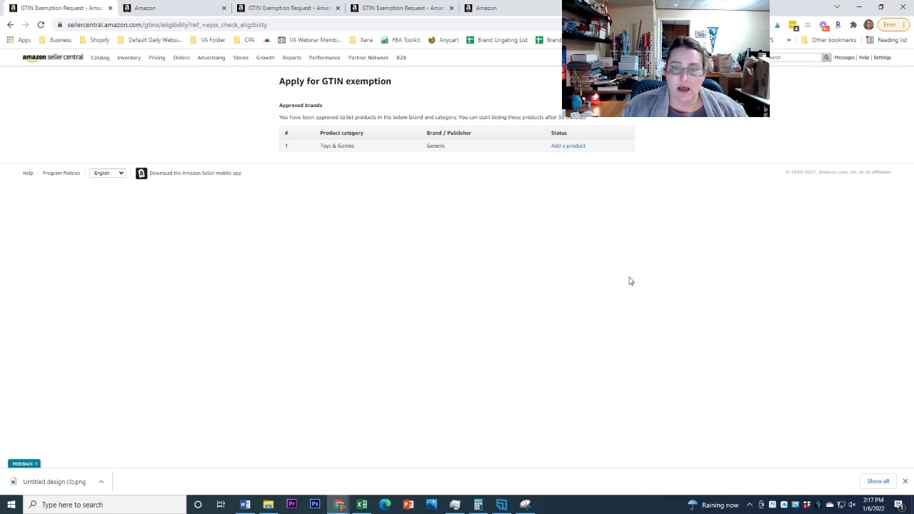
key(super+shift+s)
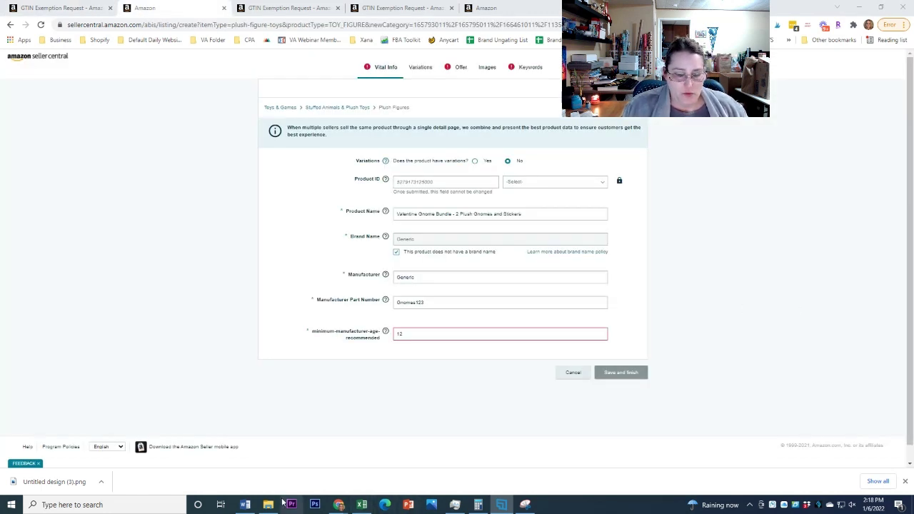
Switch to Word, compare the short and long Valentine product titles and descriptions, and move the document aside.
click(245, 504)
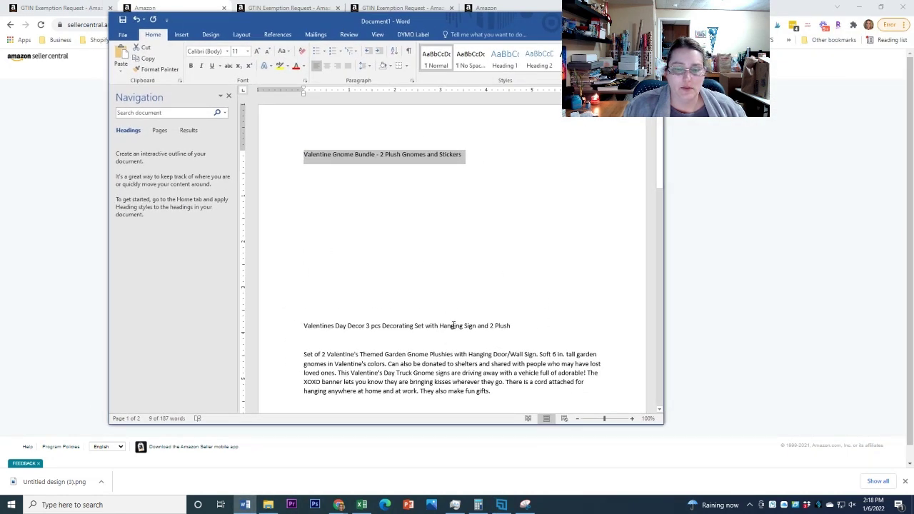
scroll(421, 296, down, 10)
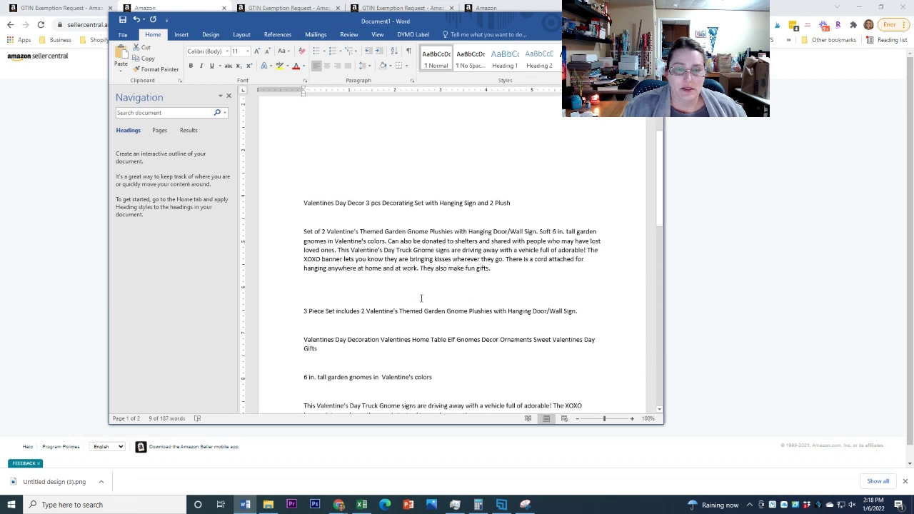
scroll(421, 299, up, 10)
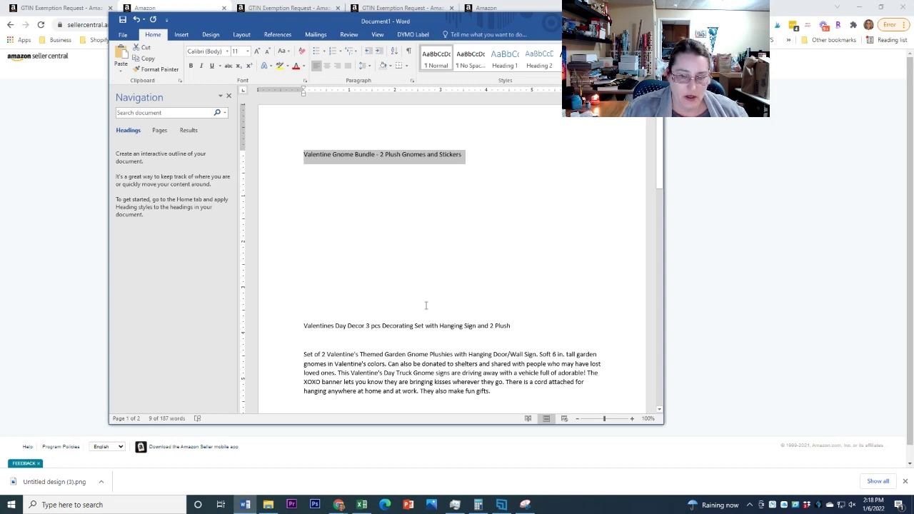
drag(344, 325, 508, 328)
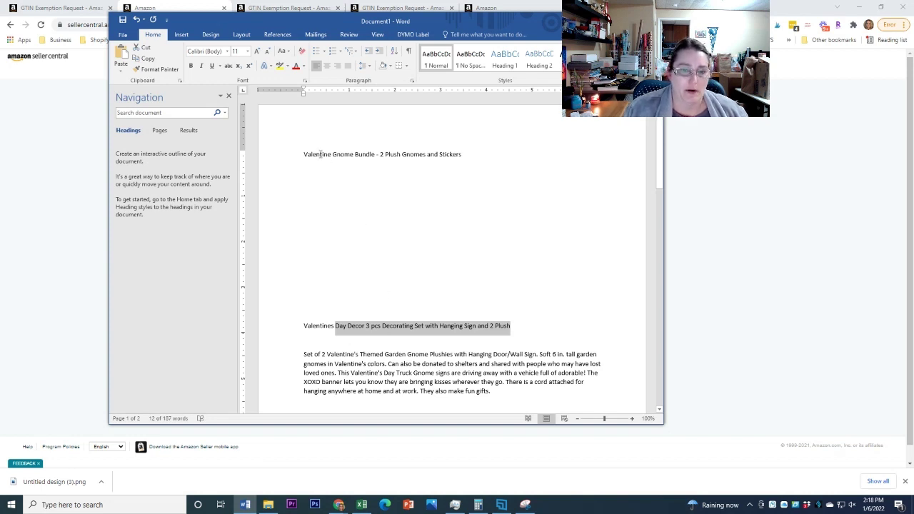
drag(378, 150, 346, 177)
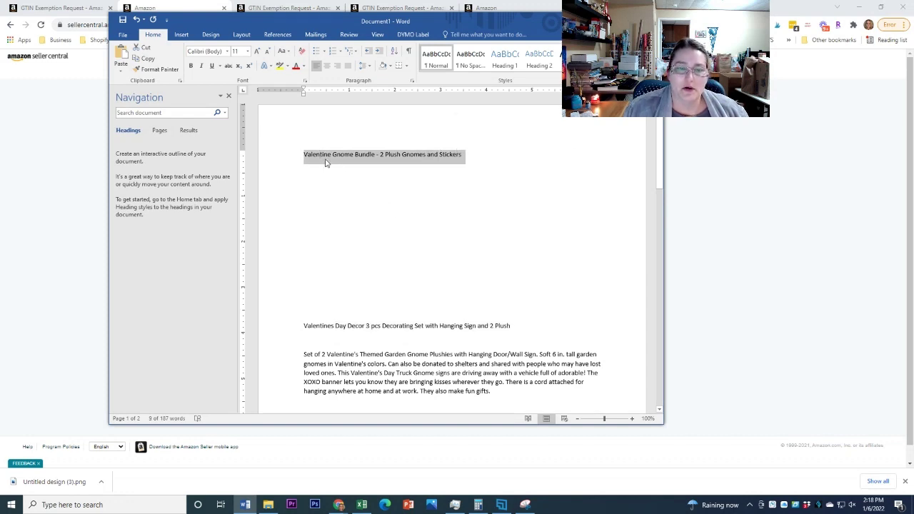
drag(399, 21, 913, 64)
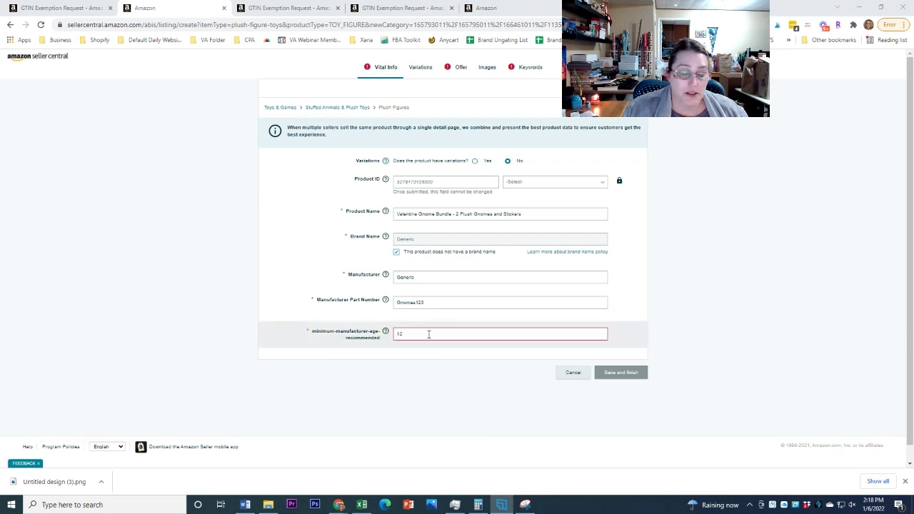
Re-enter 12 as the minimum manufacturer age recommended in the listing's vital info.
click(429, 334)
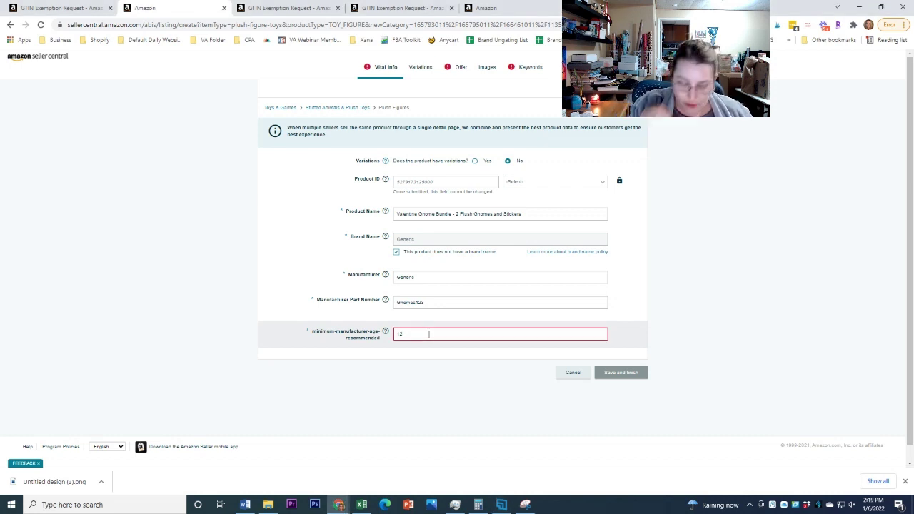
key(BackSpace)
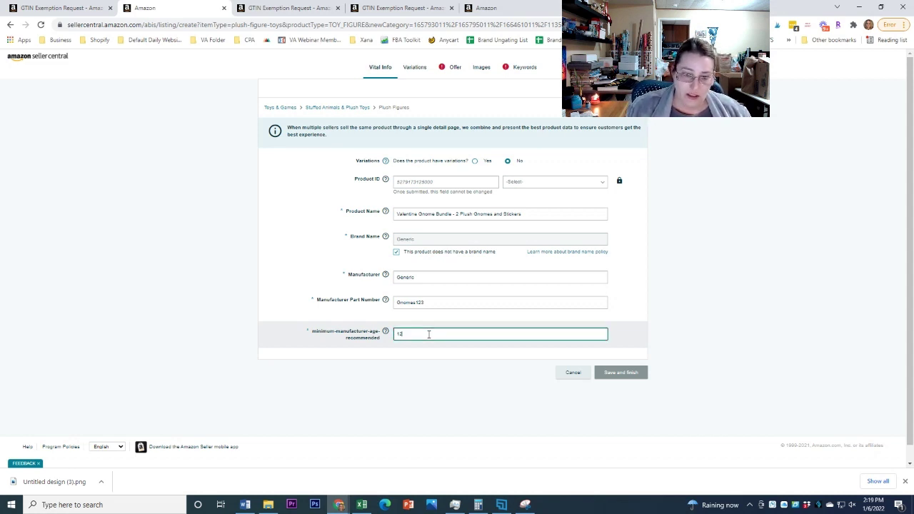
click(416, 357)
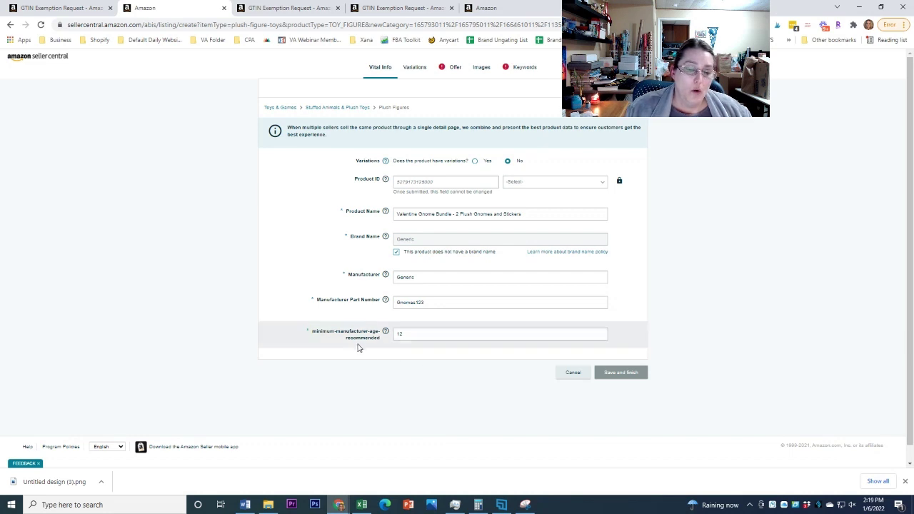
mouse_move(385, 332)
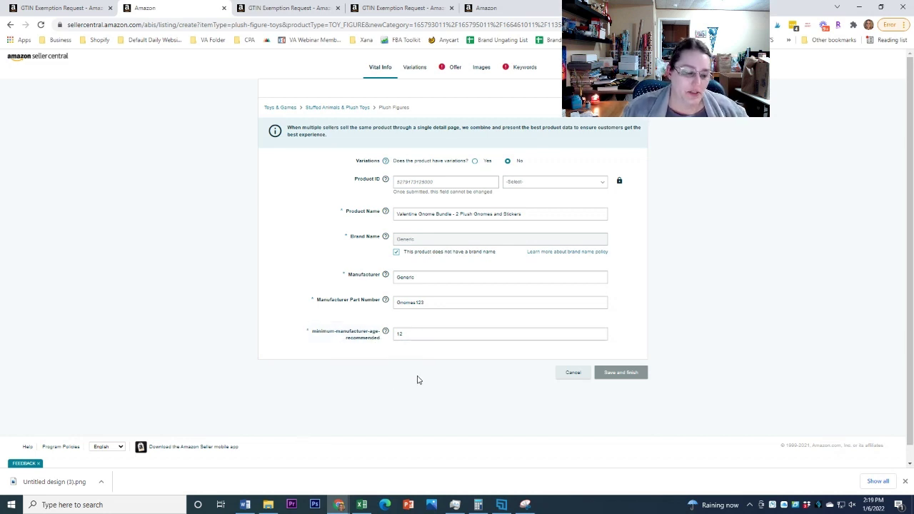
click(406, 334)
click(362, 409)
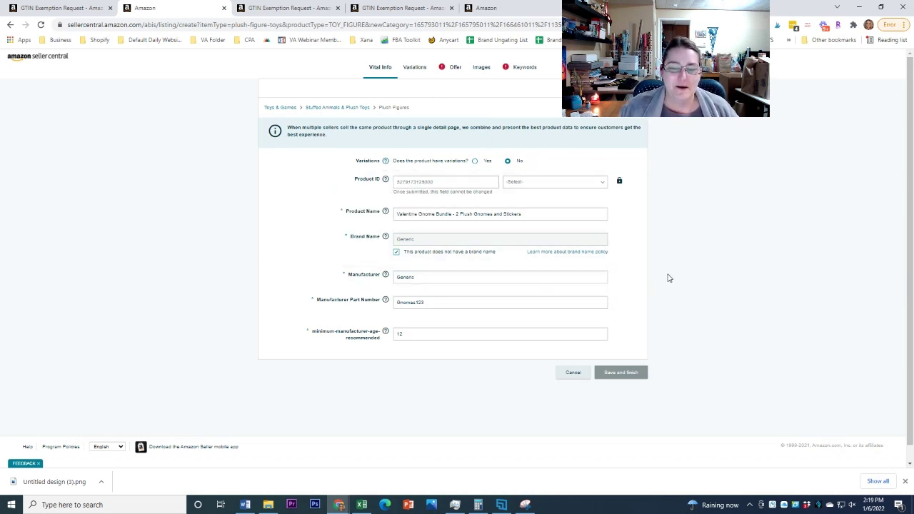
Inspect the full product name entered for the Valentine gnome bundle listing.
drag(396, 218, 548, 214)
click(548, 213)
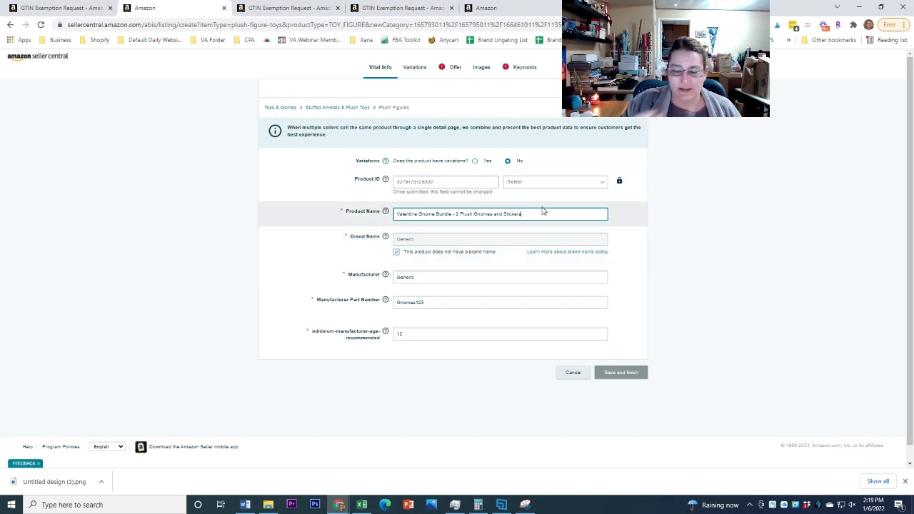
Change the product name to "Valentine Gnome Bundle Plush Gnomes and Stickers - Set of 3" and check the full text.
drag(461, 214, 455, 214)
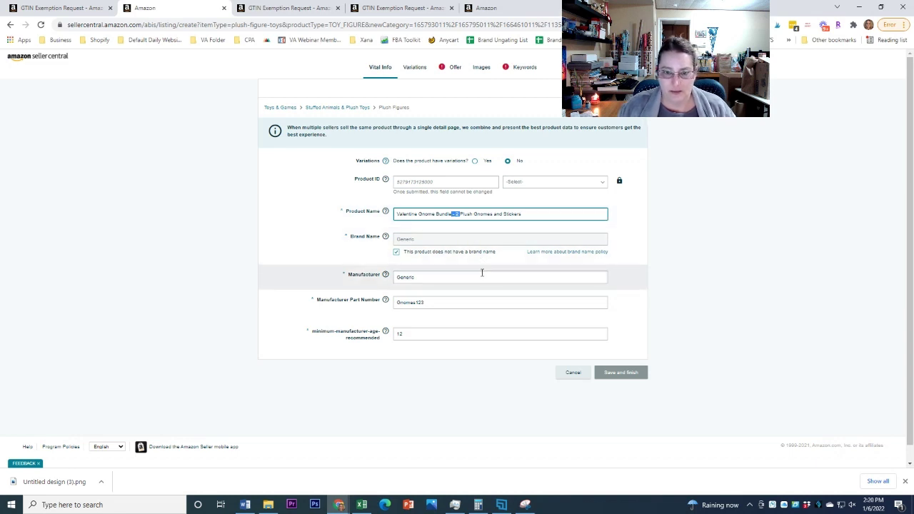
key(BackSpace)
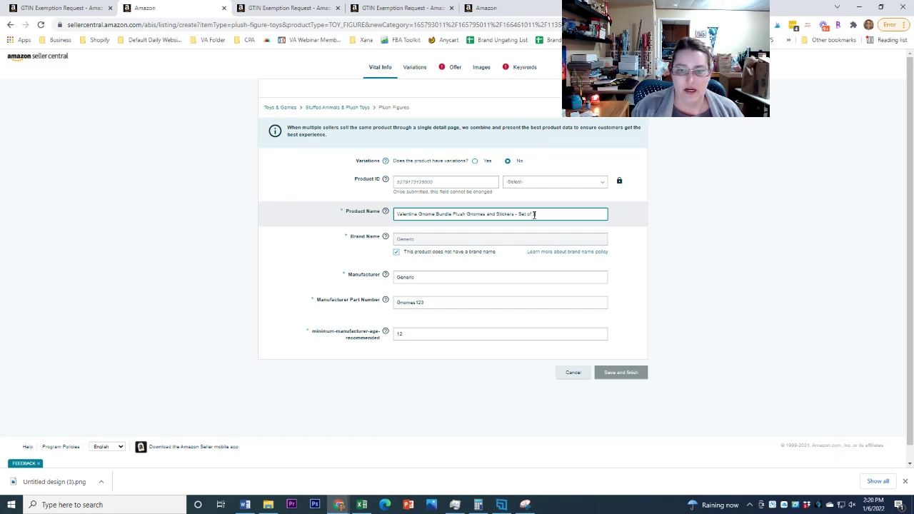
text(- Set of 3)
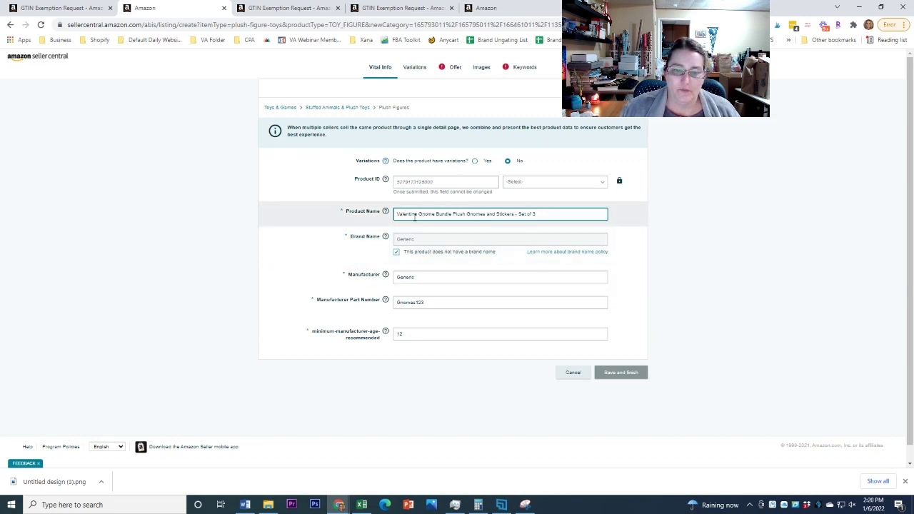
drag(394, 214, 578, 214)
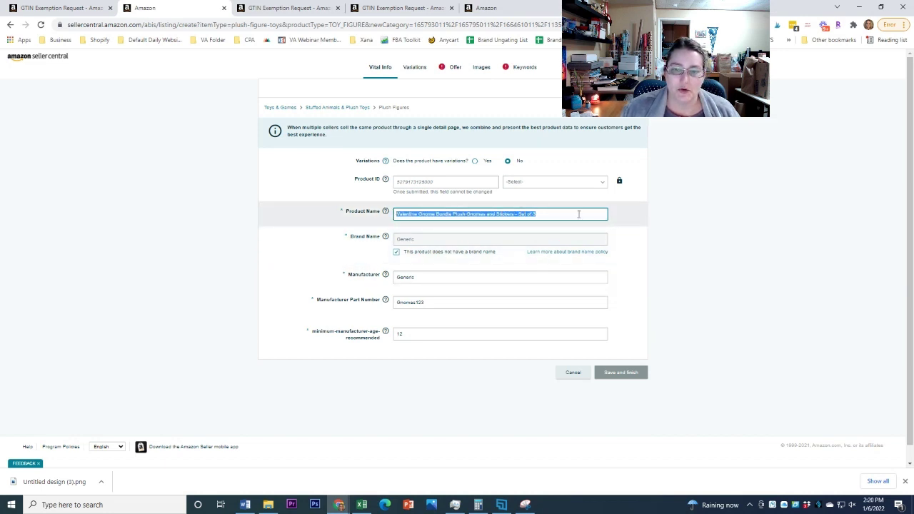
click(578, 214)
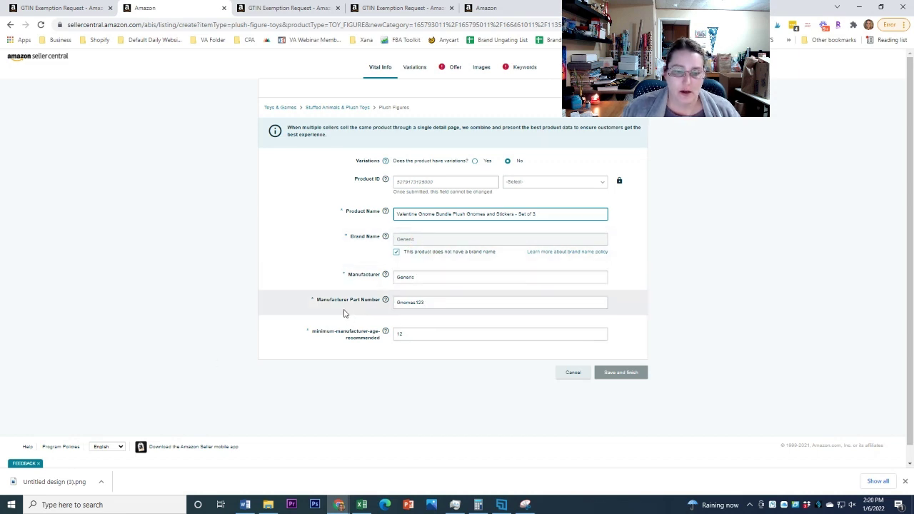
Check the manufacturer part number and look at the available variation types.
click(421, 302)
double_click(421, 302)
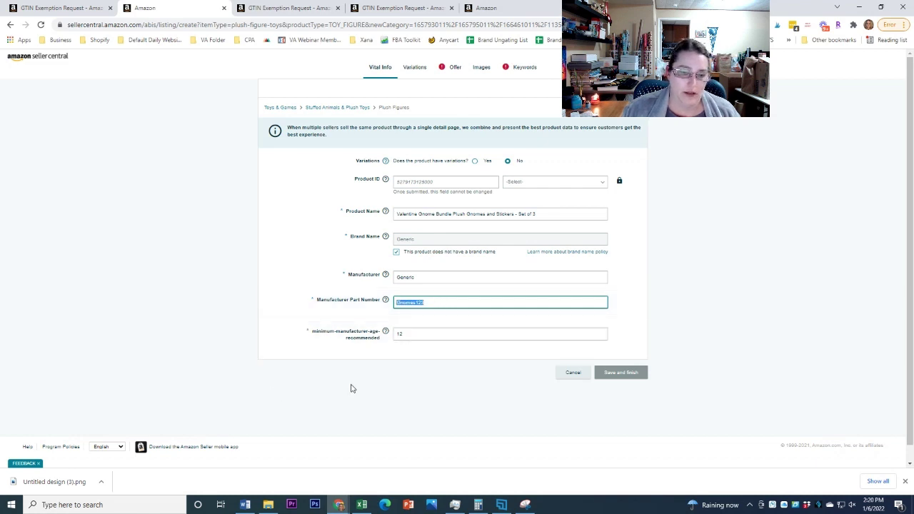
click(422, 69)
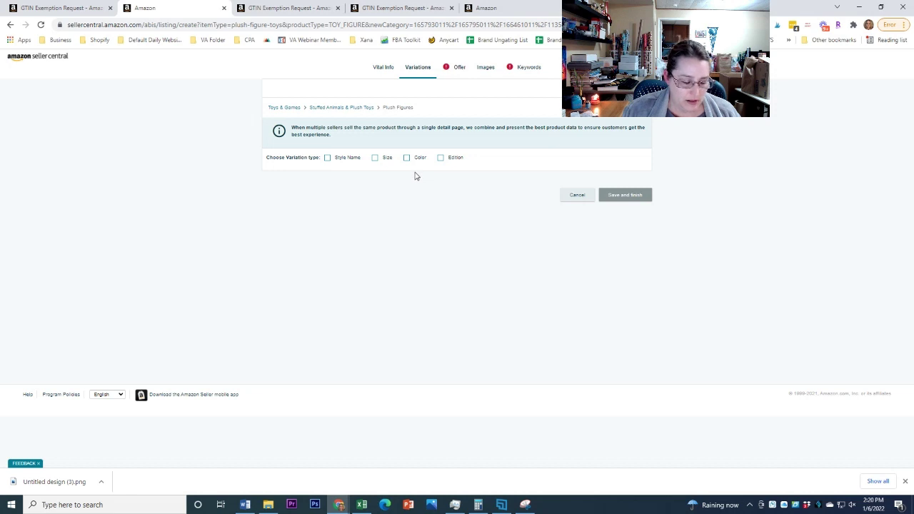
Set the offer's standard price to 9.99 USD and its condition to New.
click(448, 67)
click(439, 201)
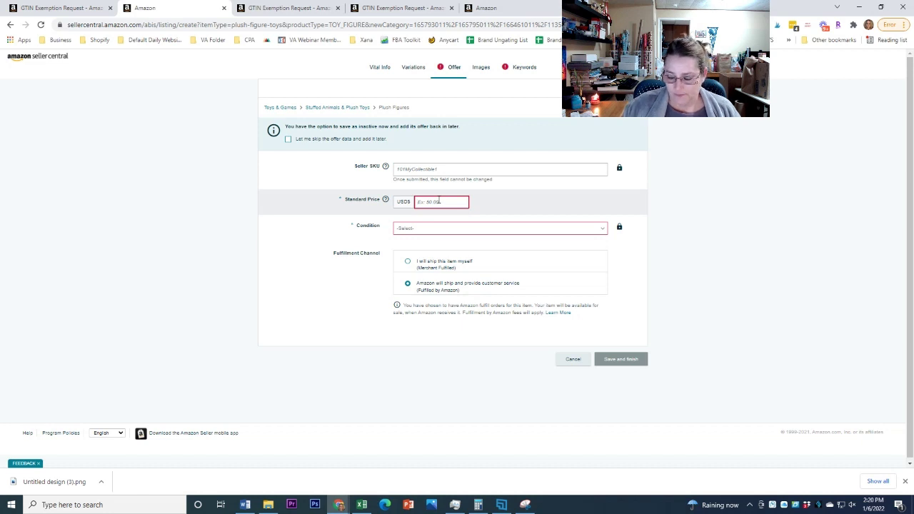
text(9.99)
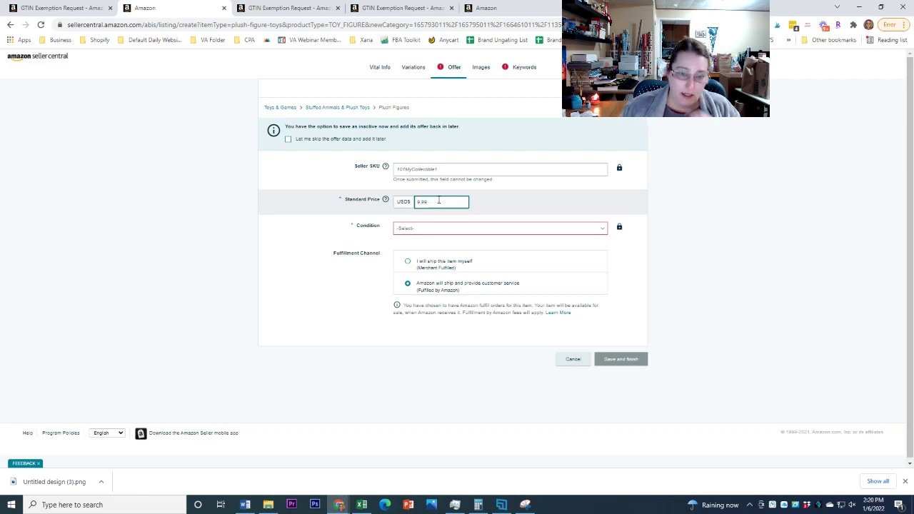
click(442, 228)
click(422, 308)
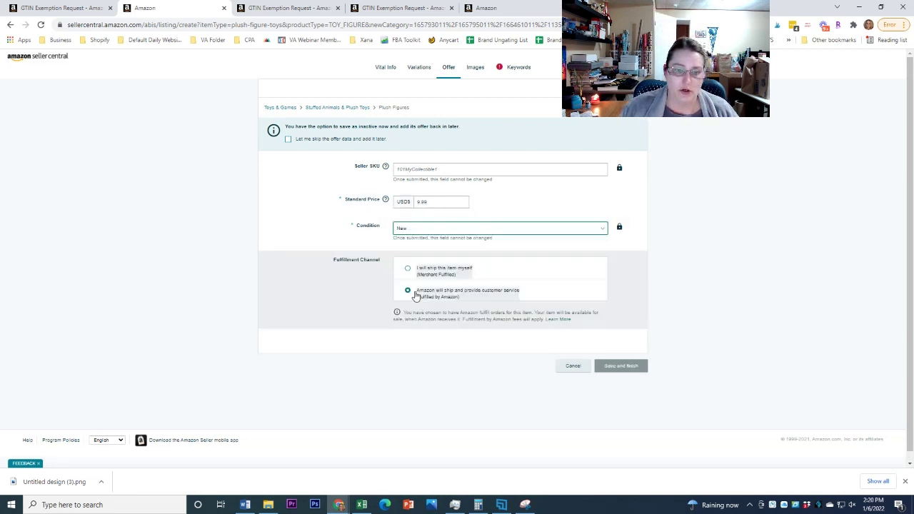
click(262, 333)
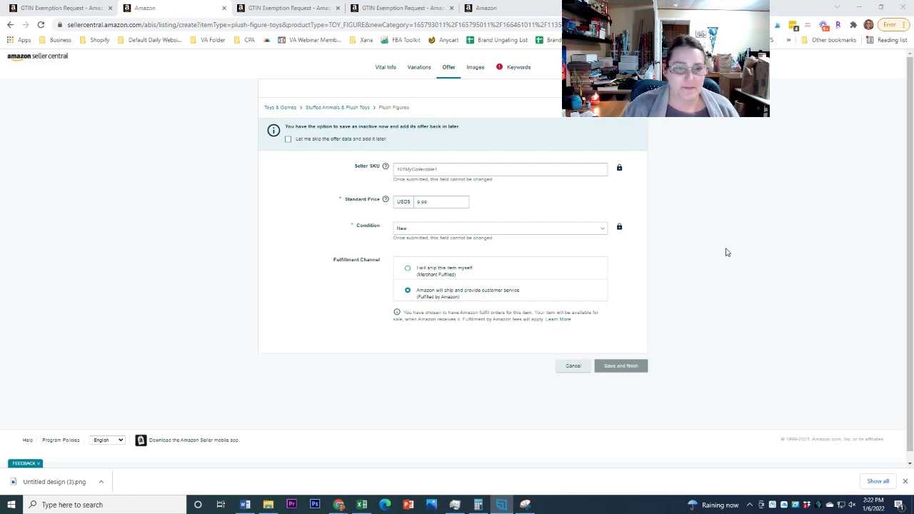
Enter Storename_3.00_12234 as the offer's seller SKU.
click(477, 170)
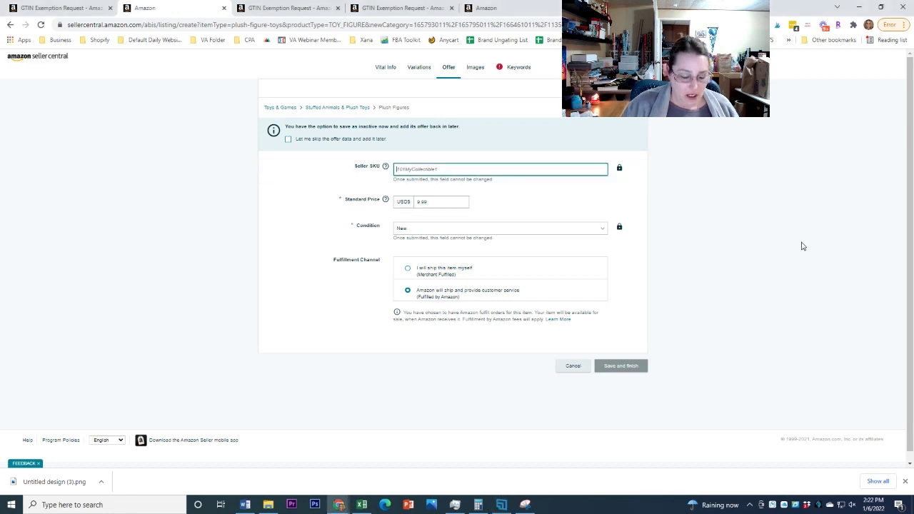
text(B)
key(BackSpace)
text(B)
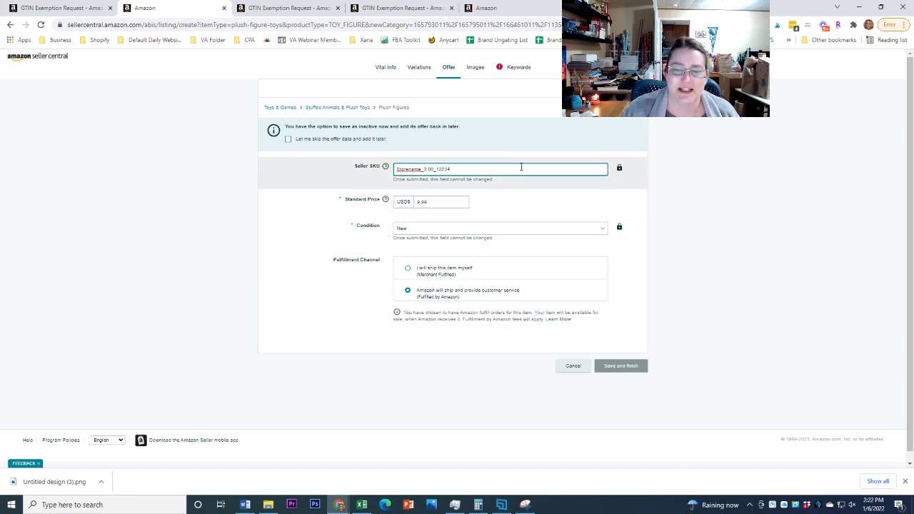
Set the listing's target audience to Unisex Adult.
click(476, 68)
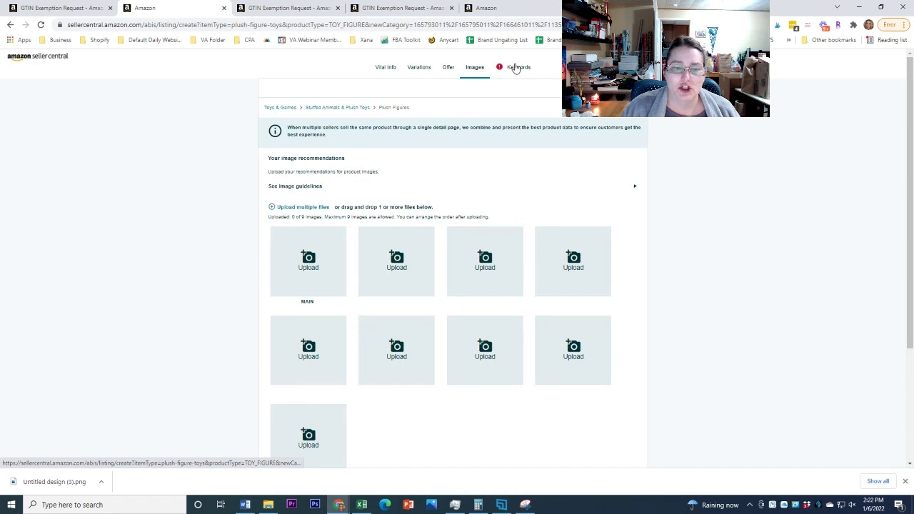
click(515, 68)
click(403, 168)
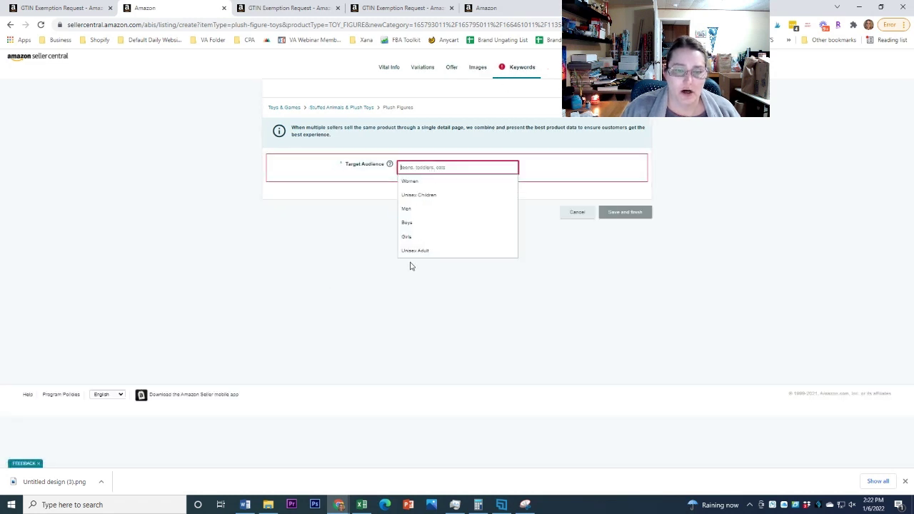
click(417, 252)
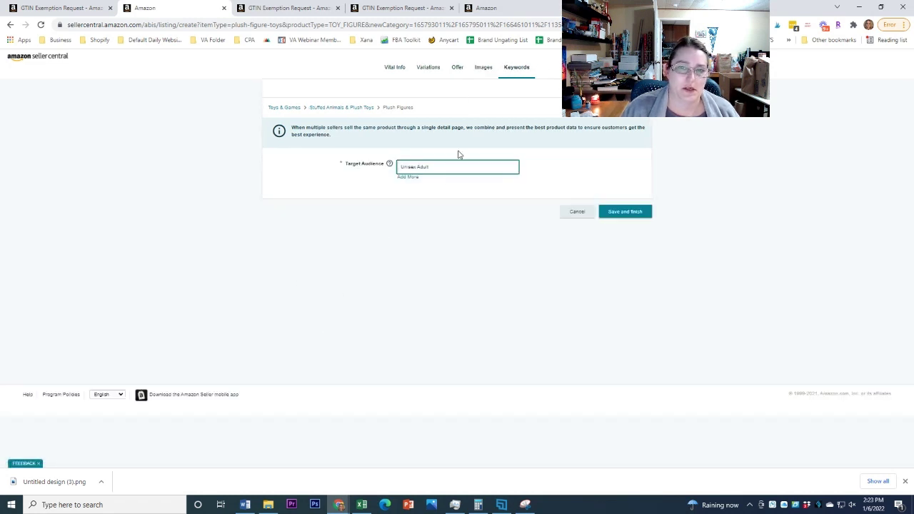
Check the listing's image section, then switch to the Canva bundle design and examine its sticker sheet and gnome images.
click(484, 69)
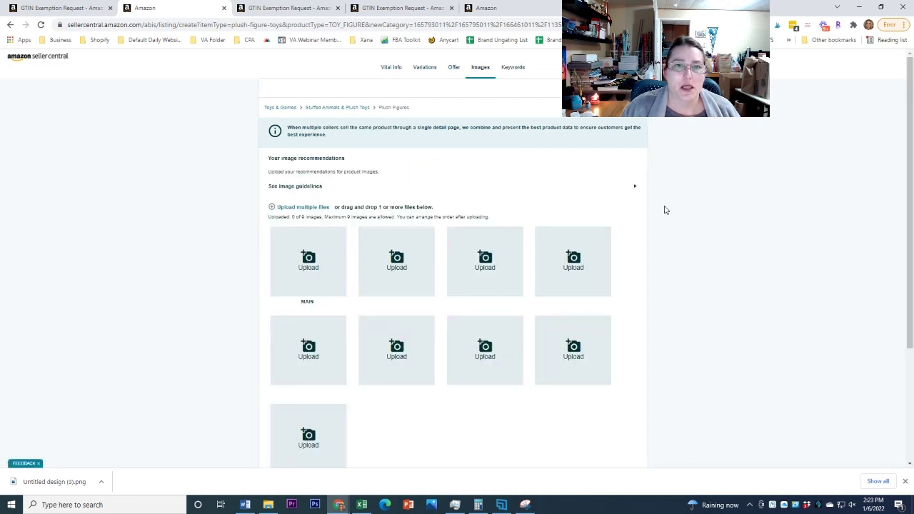
key(ctrl+Tab)
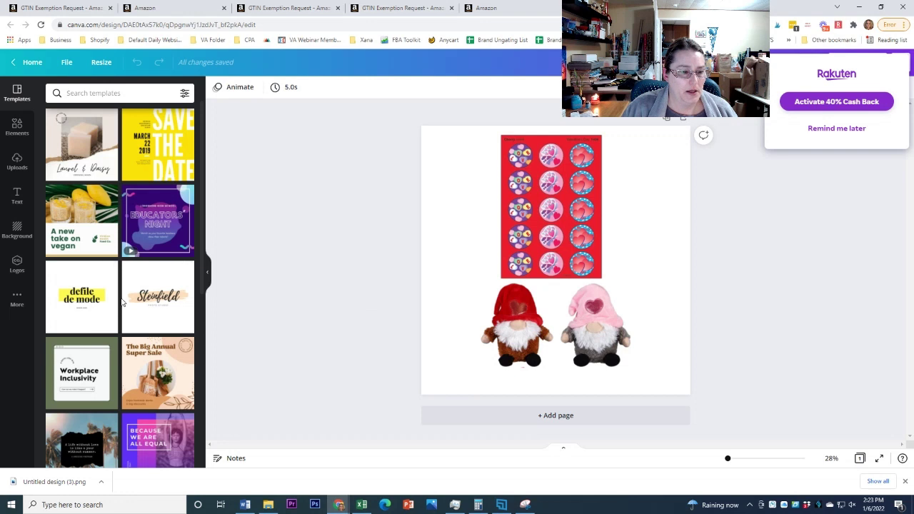
click(552, 231)
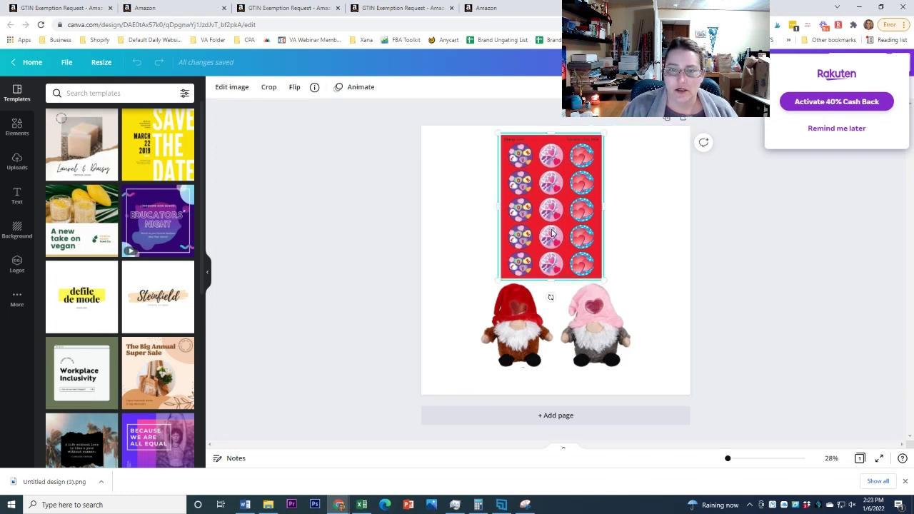
click(849, 130)
click(543, 343)
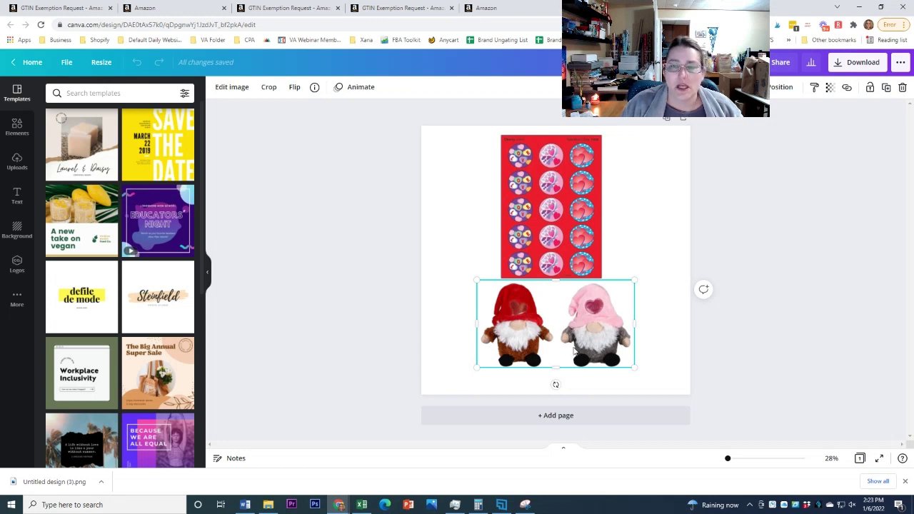
Move the sticker sheet down over the two gnomes and send it behind the gnome image.
mouse_move(566, 327)
mouse_down()
mouse_move(535, 314)
mouse_move(557, 261)
mouse_move(558, 329)
mouse_move(562, 203)
mouse_move(592, 321)
mouse_move(564, 325)
mouse_move(563, 307)
mouse_move(564, 345)
mouse_move(562, 326)
mouse_up()
click(780, 86)
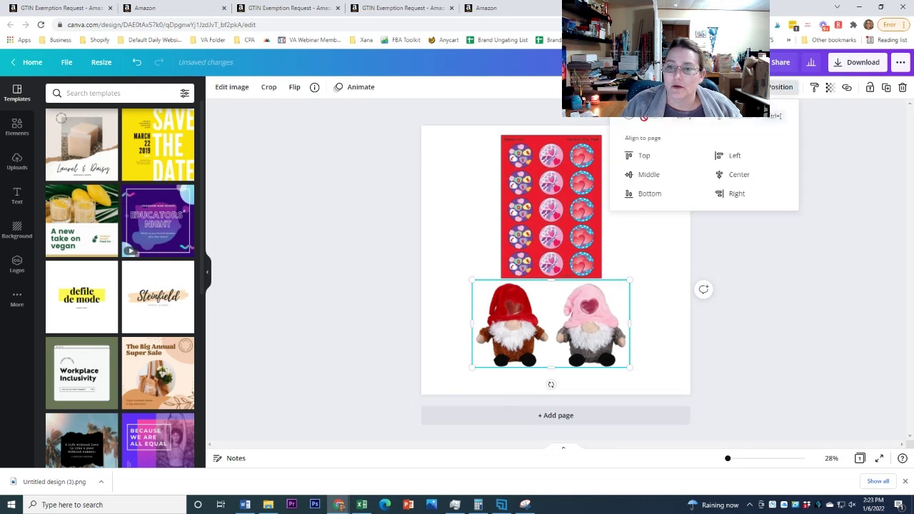
drag(554, 223, 547, 301)
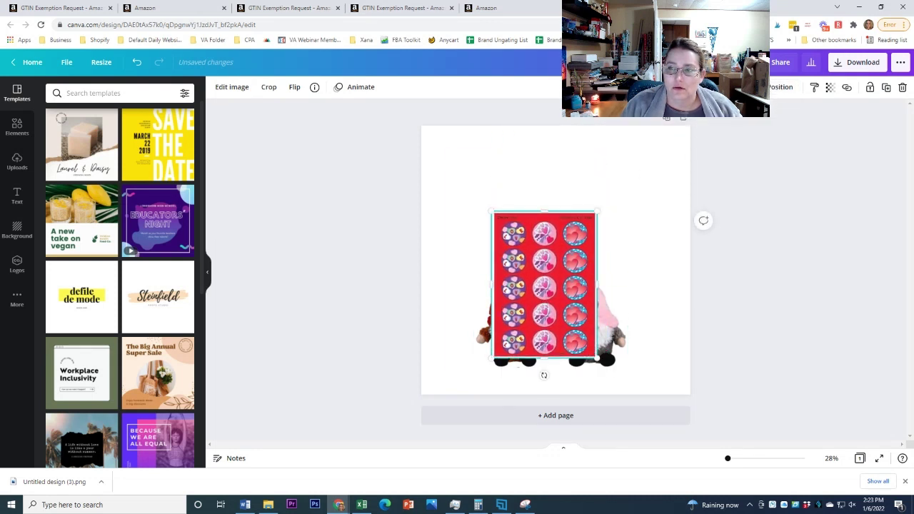
click(780, 86)
click(742, 117)
Adjust the sticker sheet's edges and place the gnome image across the middle of the sheet.
drag(598, 326, 625, 248)
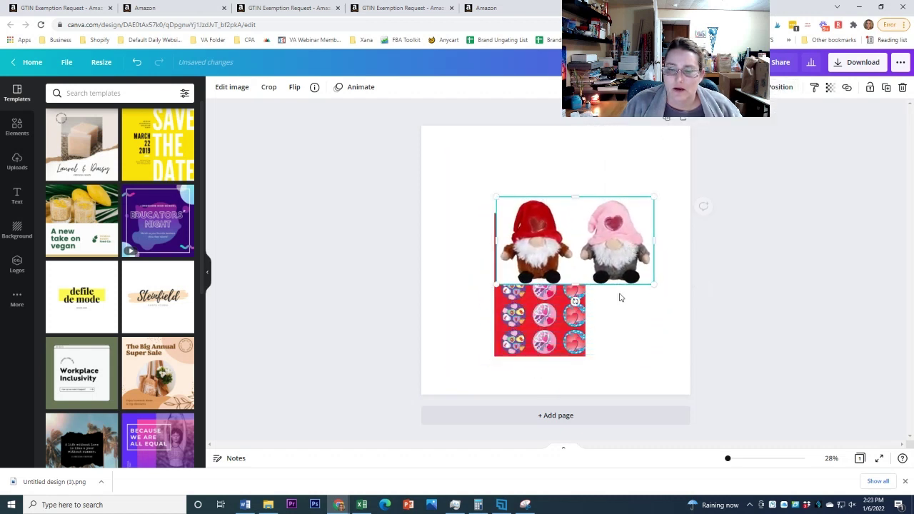
click(588, 342)
mouse_move(586, 358)
mouse_down()
mouse_move(608, 368)
mouse_move(584, 355)
mouse_up()
mouse_move(588, 310)
mouse_down()
mouse_move(607, 312)
mouse_move(598, 314)
mouse_up()
drag(629, 252, 603, 296)
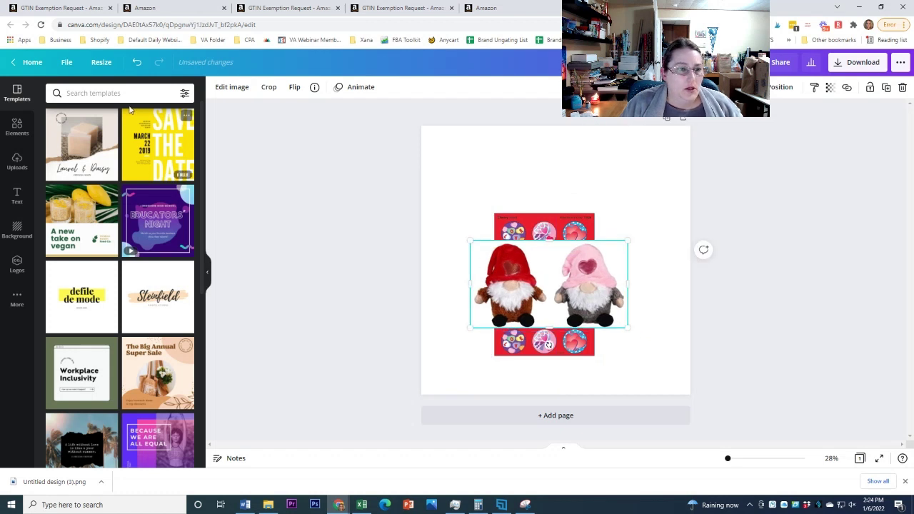
Remove the white background from the gnome image and reposition it over the stickers.
click(233, 88)
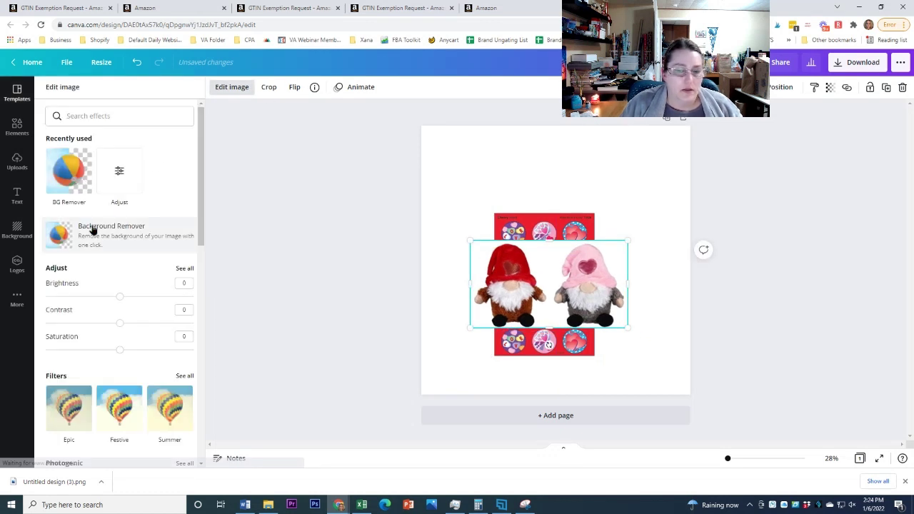
click(92, 231)
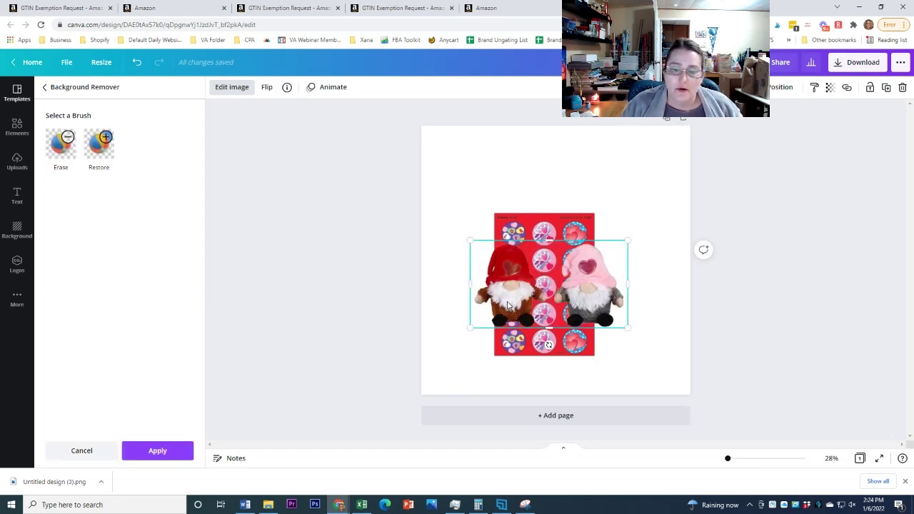
drag(568, 303, 589, 284)
Arrange three overlapping sticker sheets in a staggered row behind the two gnomes.
click(531, 351)
drag(532, 352, 474, 276)
drag(541, 284, 567, 320)
drag(613, 264, 592, 316)
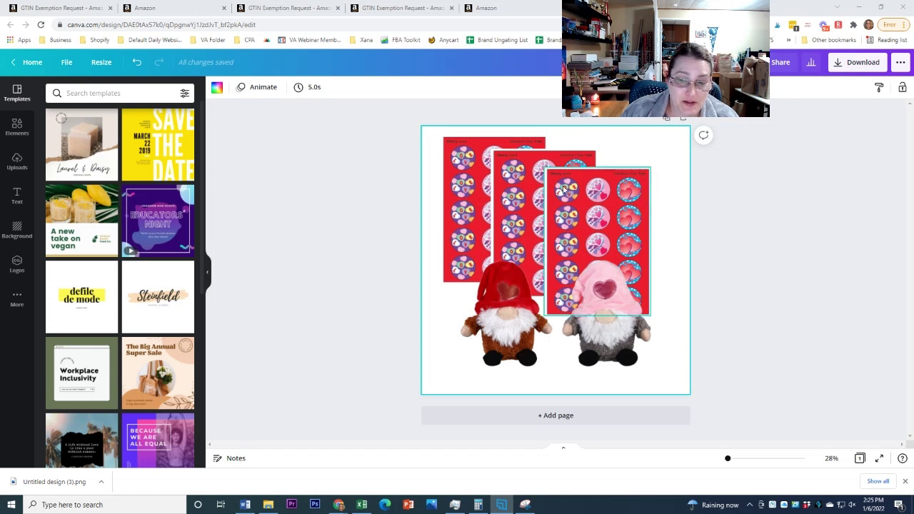
Move the gnome image slightly down, keeping it horizontally centred on the page.
click(505, 360)
drag(505, 361, 506, 365)
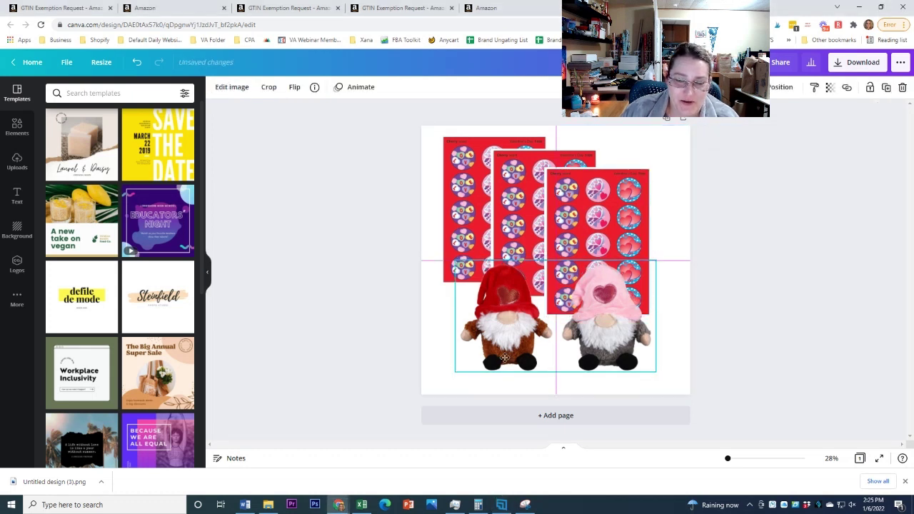
click(431, 345)
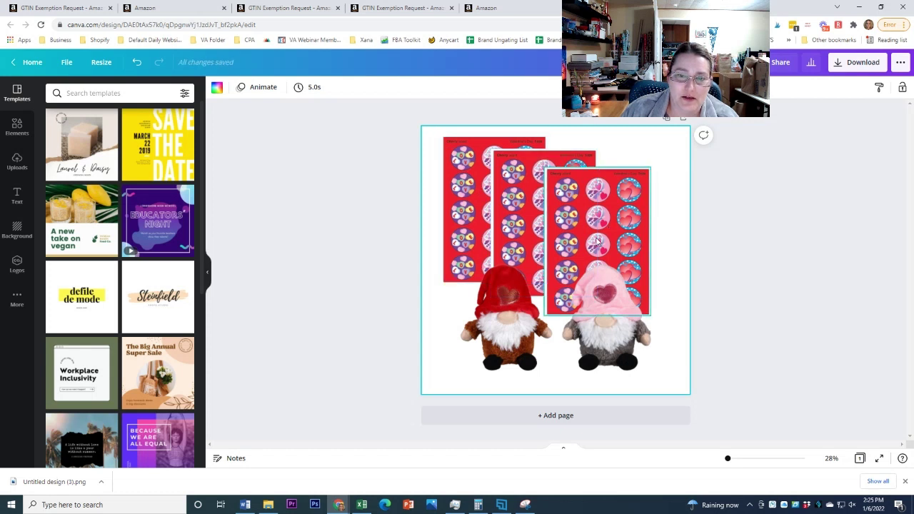
click(612, 347)
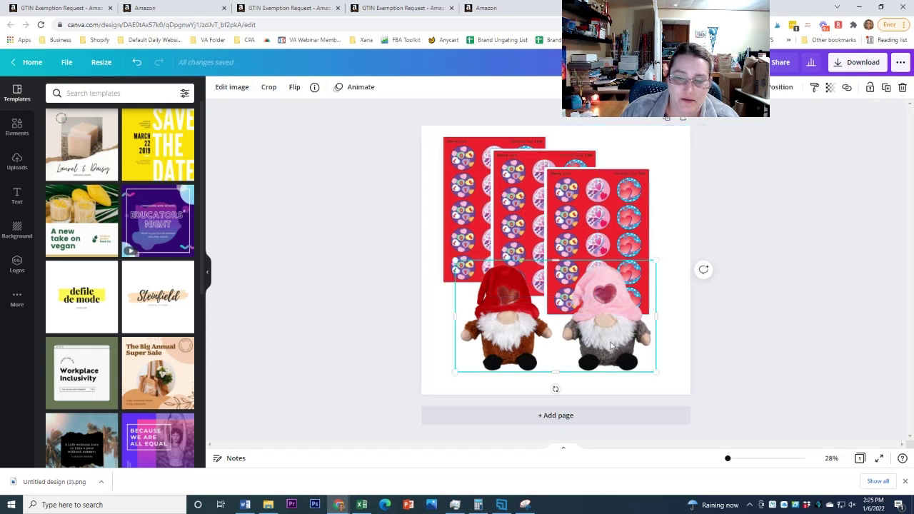
click(678, 259)
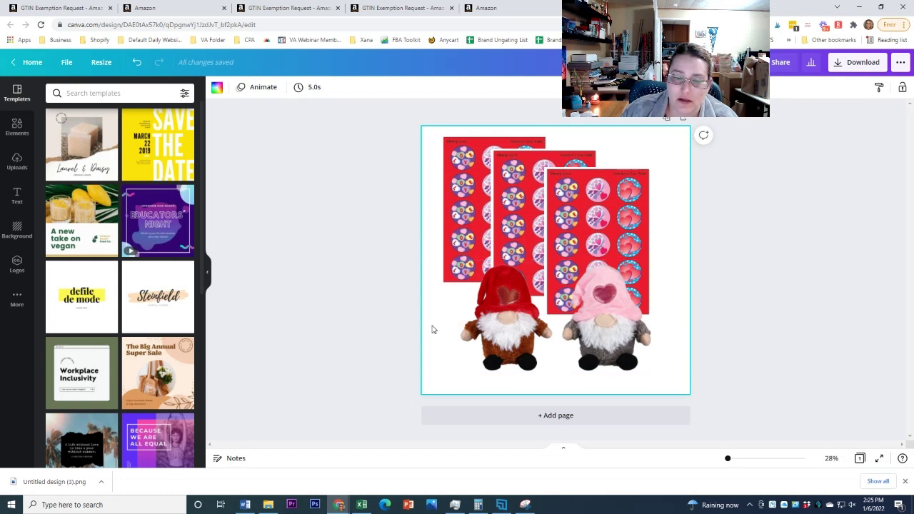
Enlarge the gnome image slightly and recentre it in front of the sticker sheets.
click(501, 329)
drag(453, 260, 435, 249)
drag(485, 286, 495, 291)
click(676, 349)
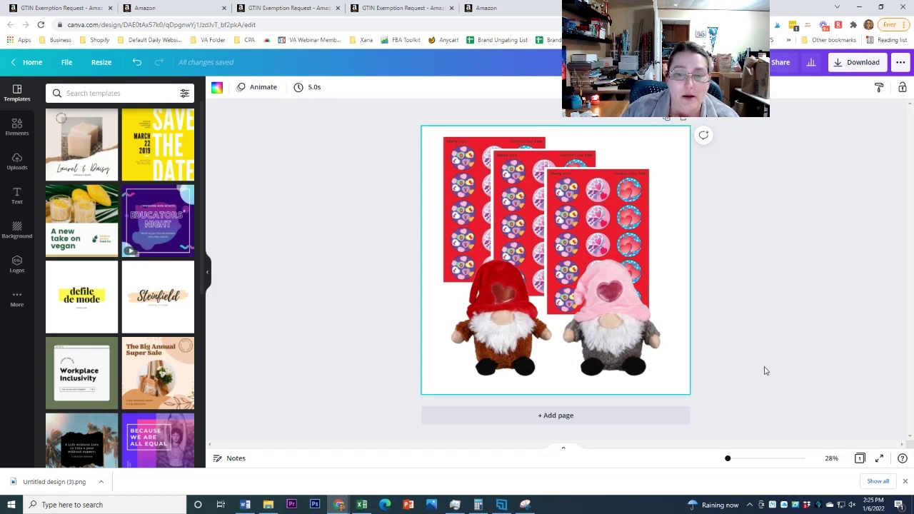
Try to remove the background from the front sticker sheet, then select the middle sheet instead.
click(575, 214)
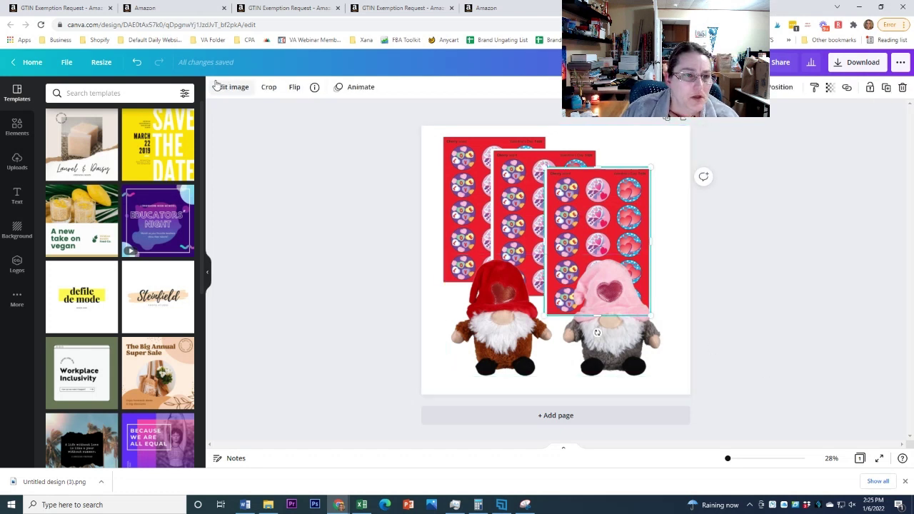
click(90, 234)
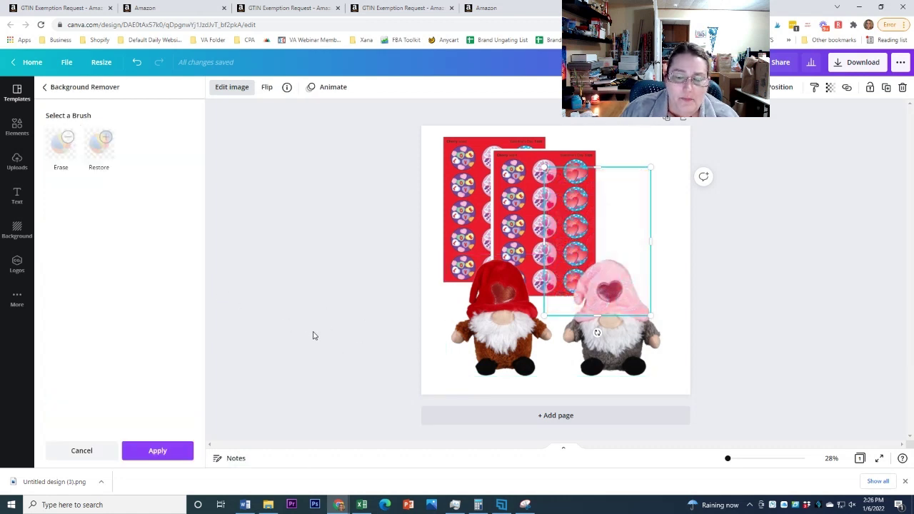
click(513, 184)
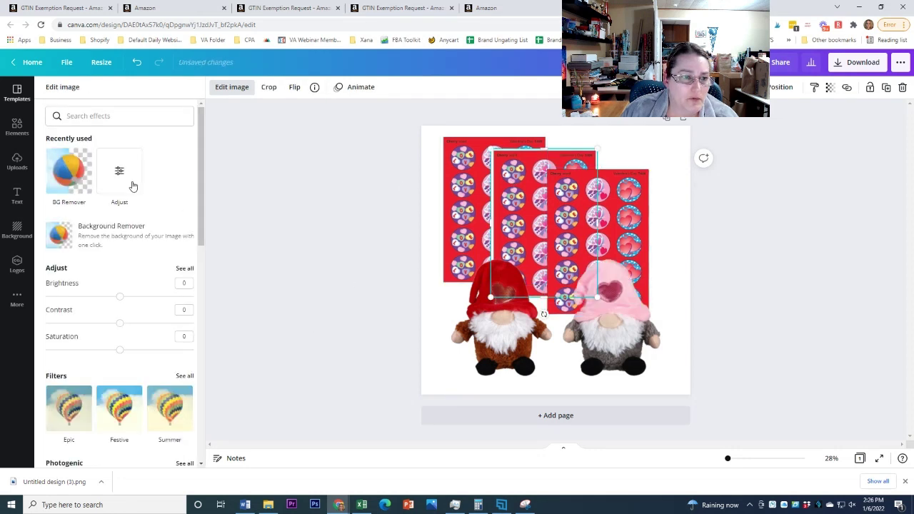
Remove the background from the middle sticker sheet and leave the background remover.
click(110, 232)
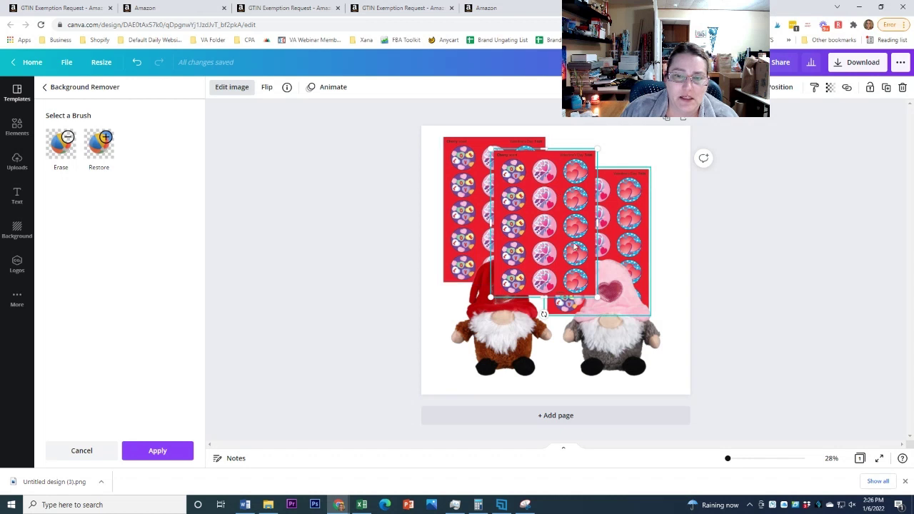
click(621, 240)
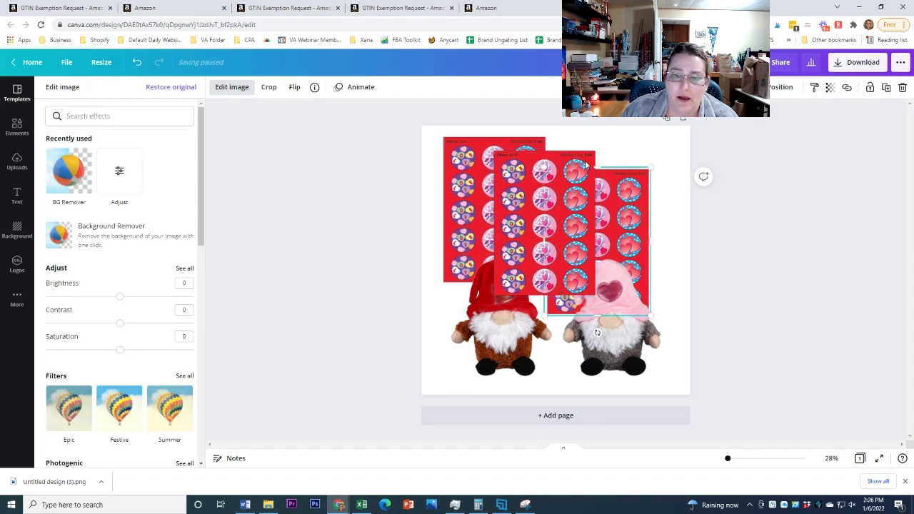
click(714, 264)
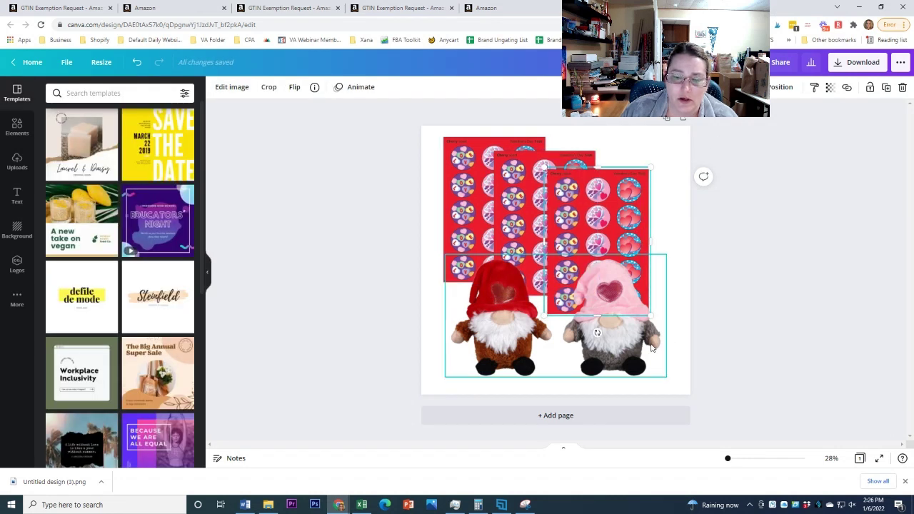
click(674, 383)
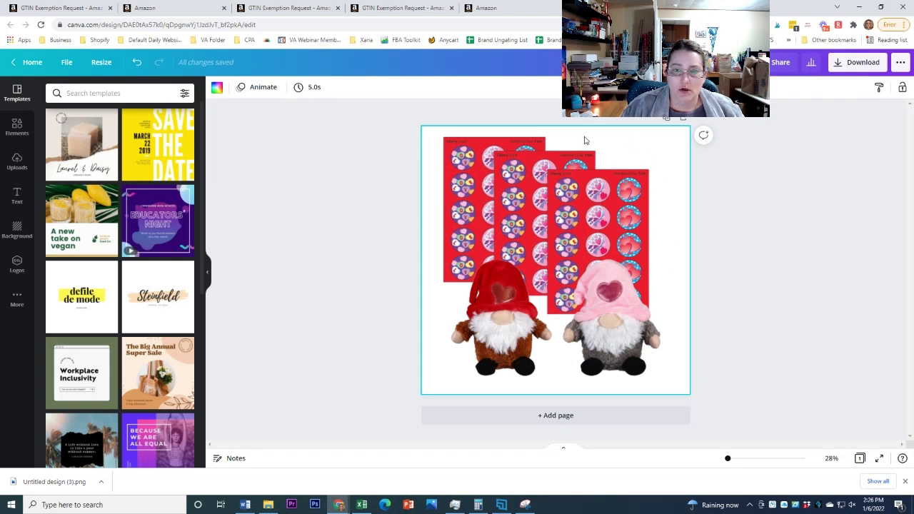
Enlarge the gnome image to span the full page width and align it with the page's bottom edge.
drag(496, 317, 480, 305)
drag(651, 364, 684, 386)
drag(622, 349, 621, 359)
drag(682, 250, 687, 250)
drag(430, 248, 421, 247)
drag(687, 247, 690, 243)
click(672, 212)
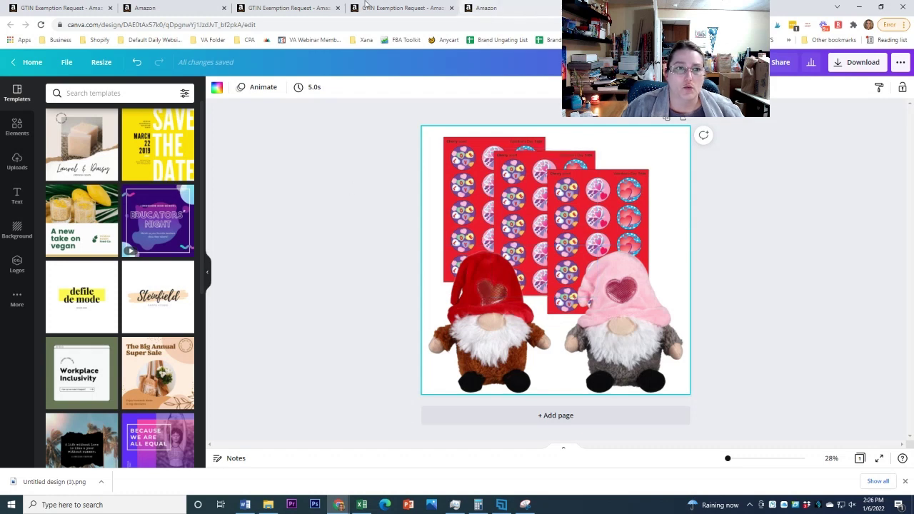
click(499, 7)
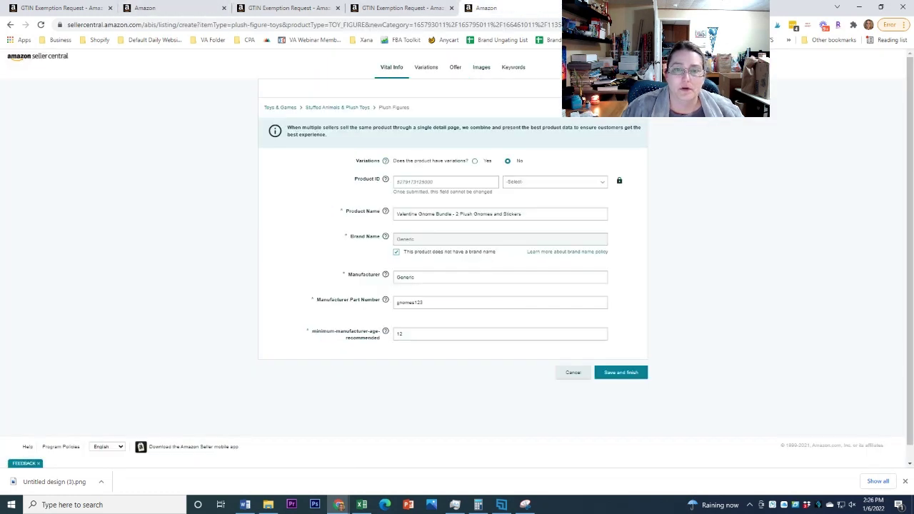
key(ctrl+Tab)
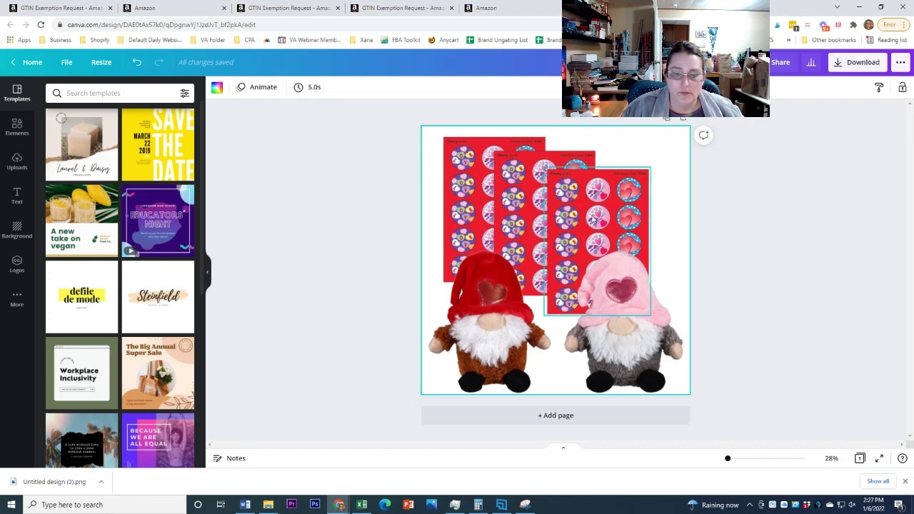
Snip part of the "A new take on vegan" template thumbnail, paste it onto the design, and delete the pasted image.
click(593, 221)
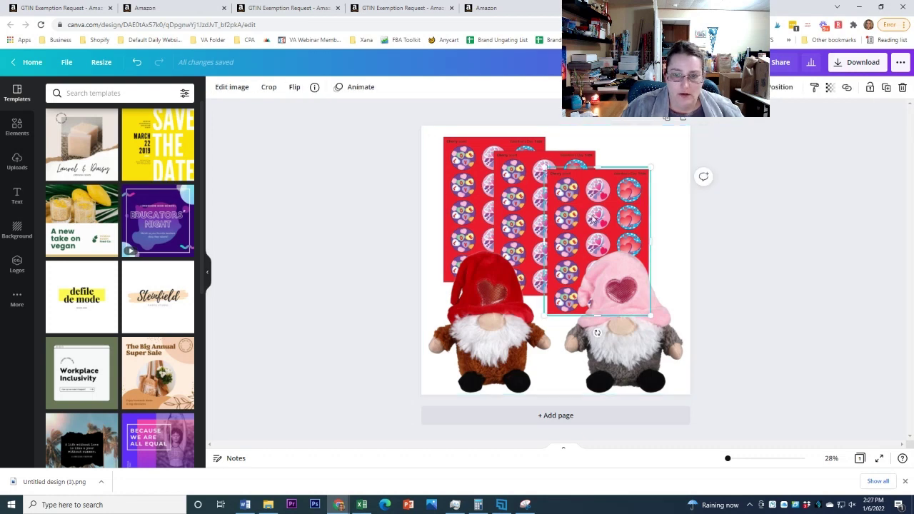
click(525, 504)
click(193, 116)
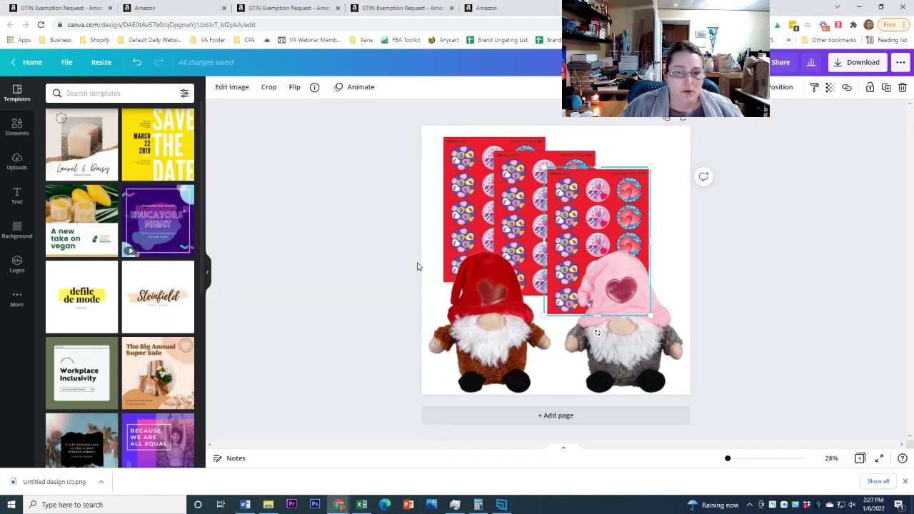
drag(62, 186, 118, 237)
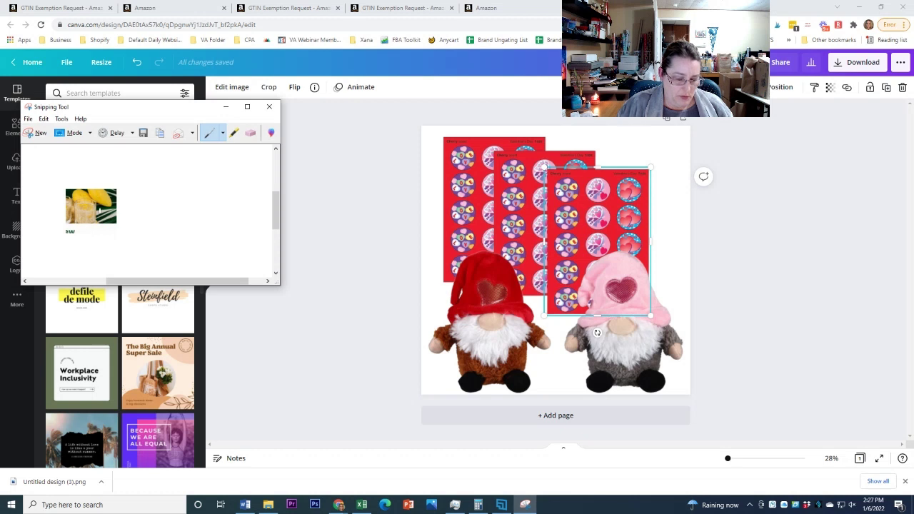
click(402, 170)
key(ctrl+v)
drag(549, 235, 514, 226)
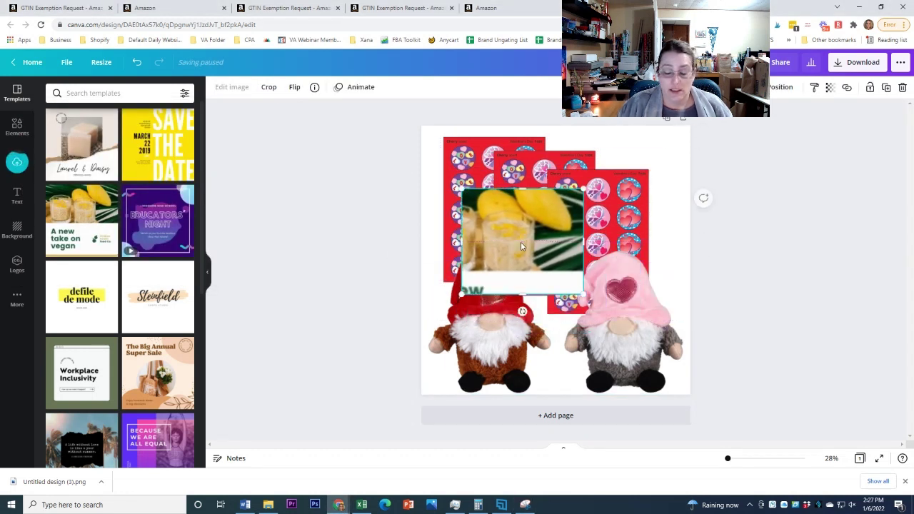
key(Delete)
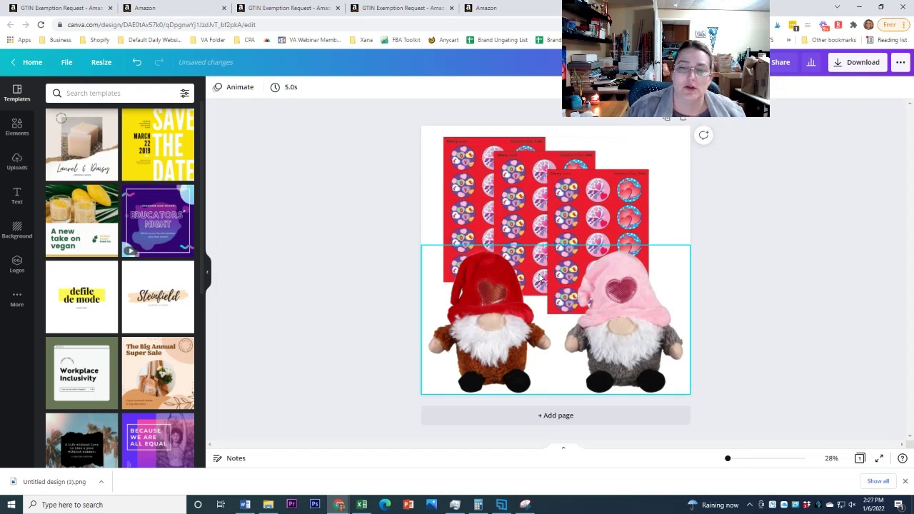
Nudge the front sticker sheet slightly up and shift the rear sheet slightly up and to the left.
mouse_move(599, 227)
mouse_down()
mouse_move(597, 217)
mouse_move(598, 224)
mouse_up()
click(664, 253)
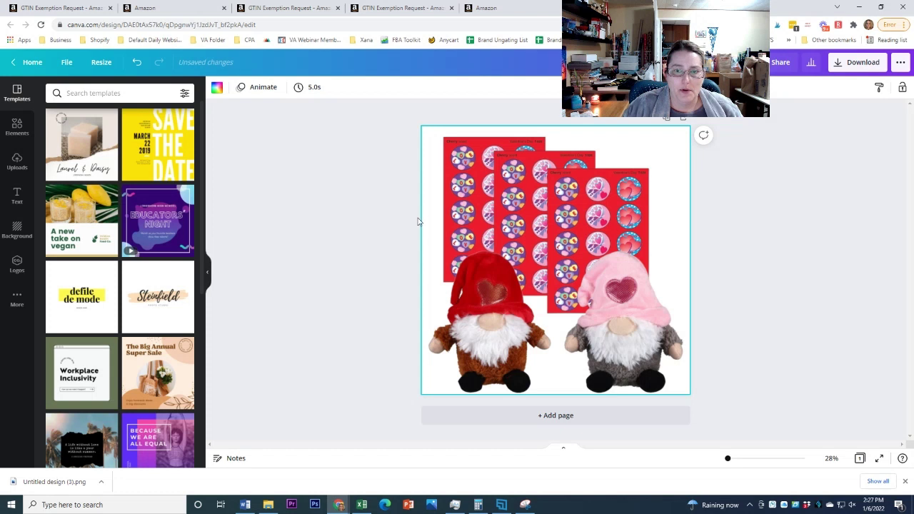
click(449, 223)
drag(448, 212, 448, 216)
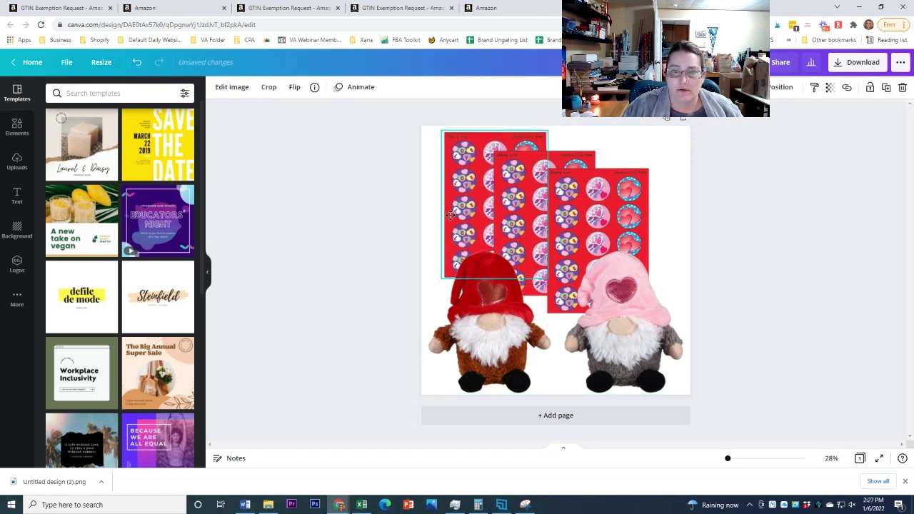
click(424, 239)
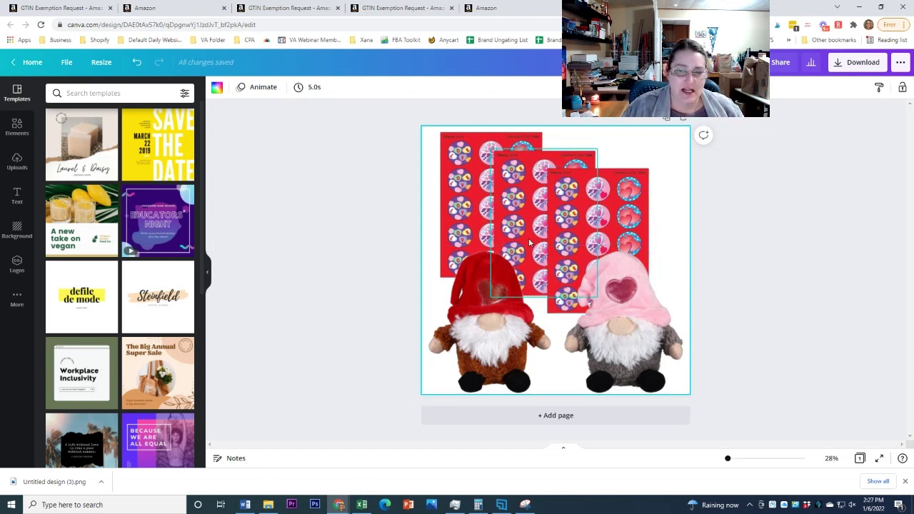
click(564, 334)
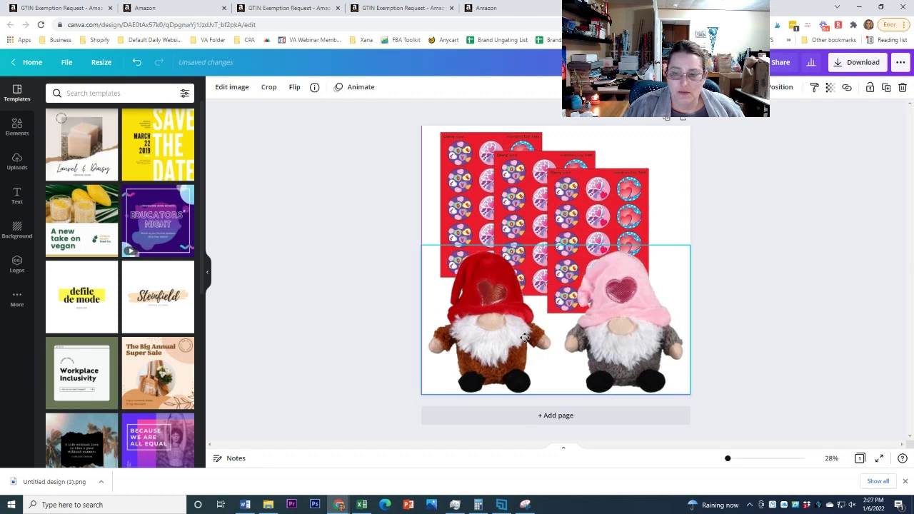
click(426, 191)
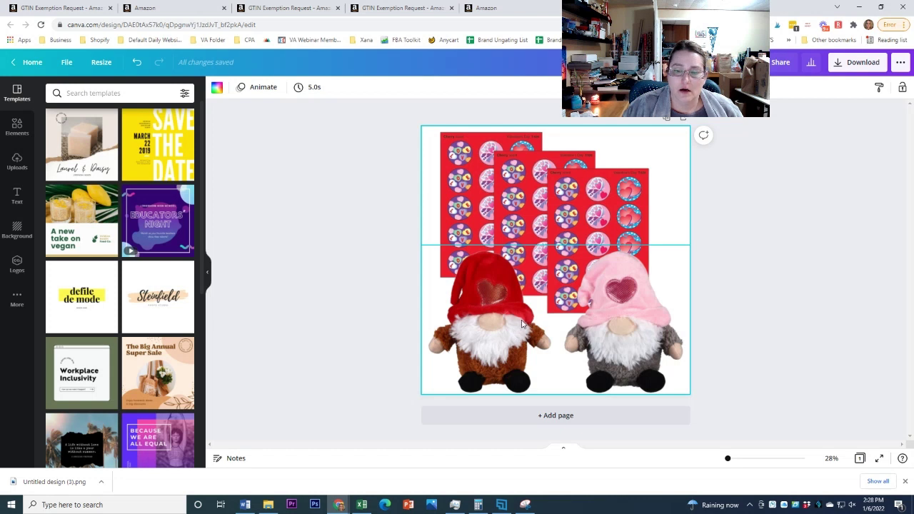
Download the design as a 2000 × 2000 px PNG and upload it as the main image of the Amazon listing.
click(856, 69)
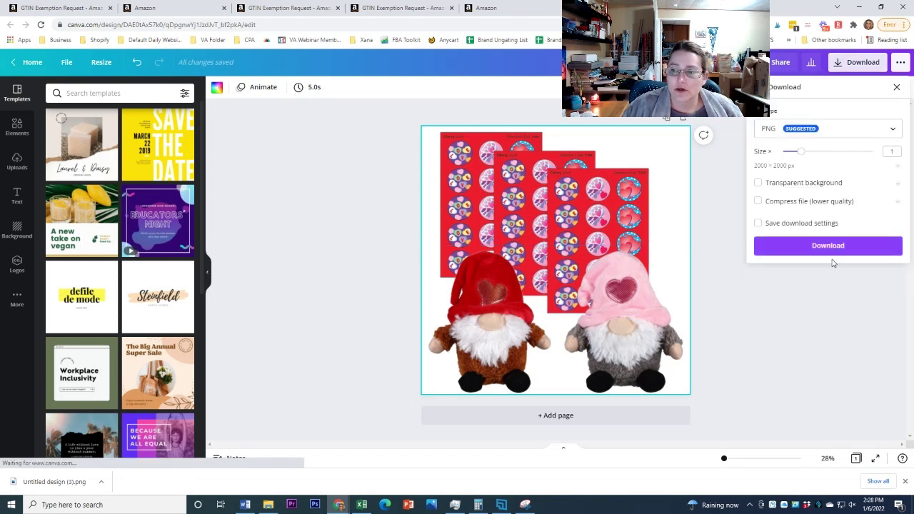
click(828, 246)
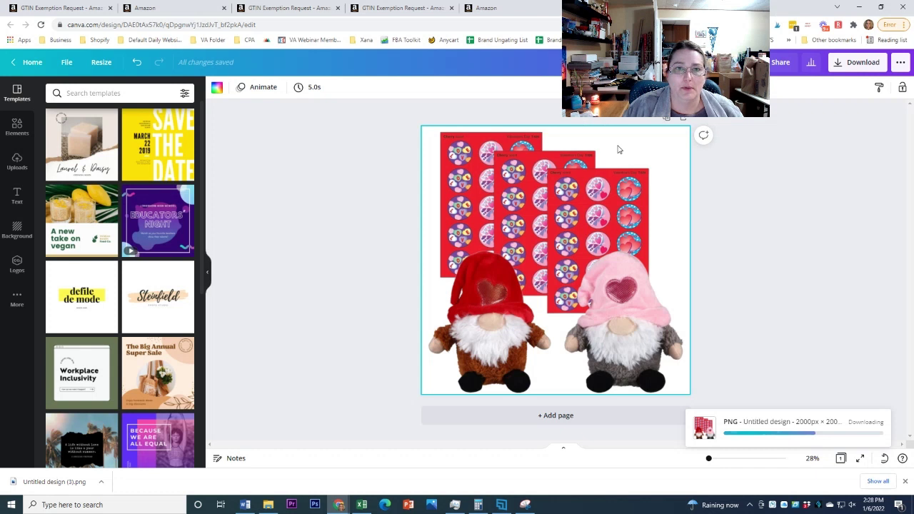
click(200, 8)
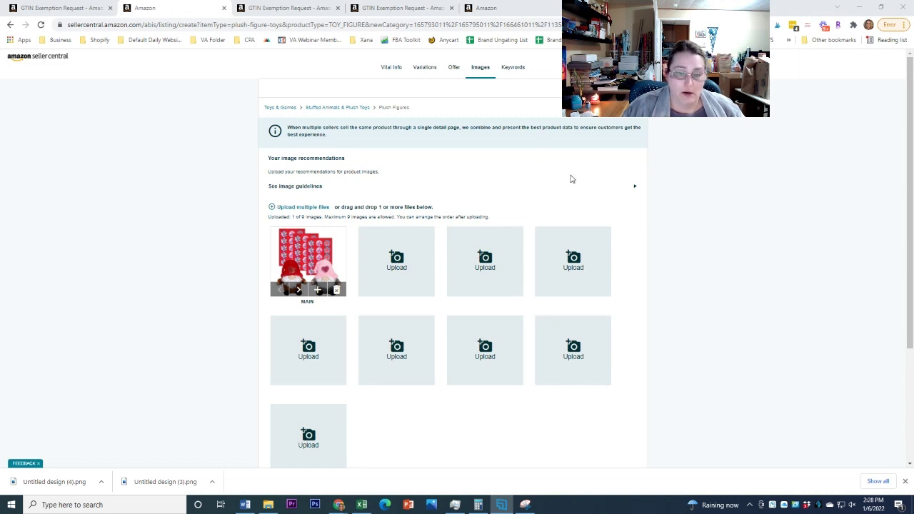
Review the listing's product name, brand name, manufacturer part number and minimum recommended age.
click(390, 71)
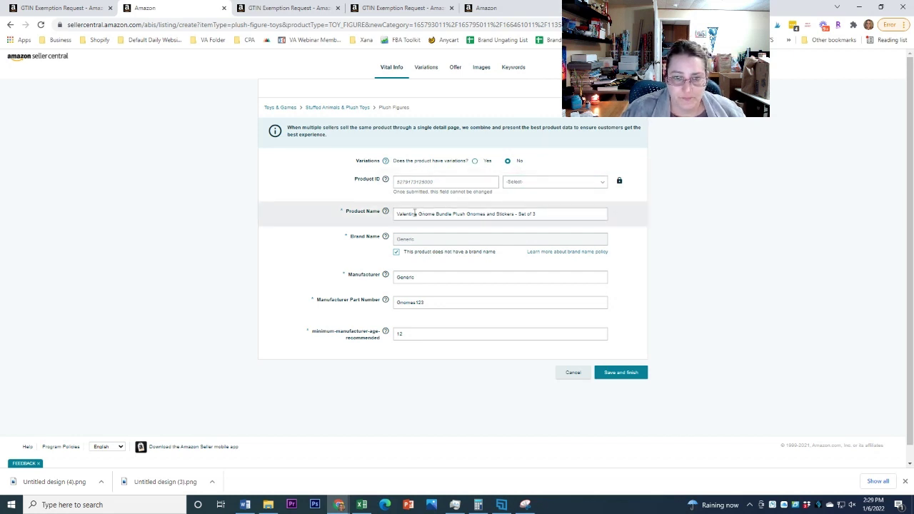
drag(559, 221, 184, 326)
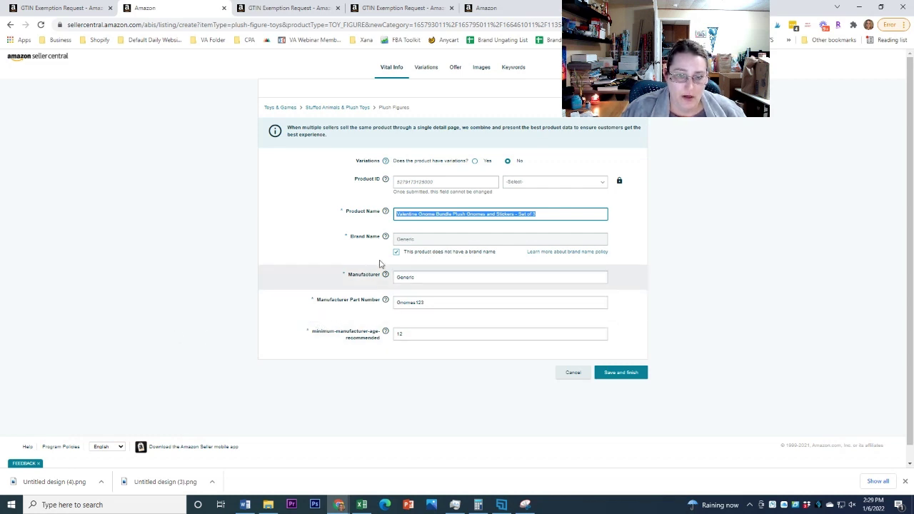
click(406, 238)
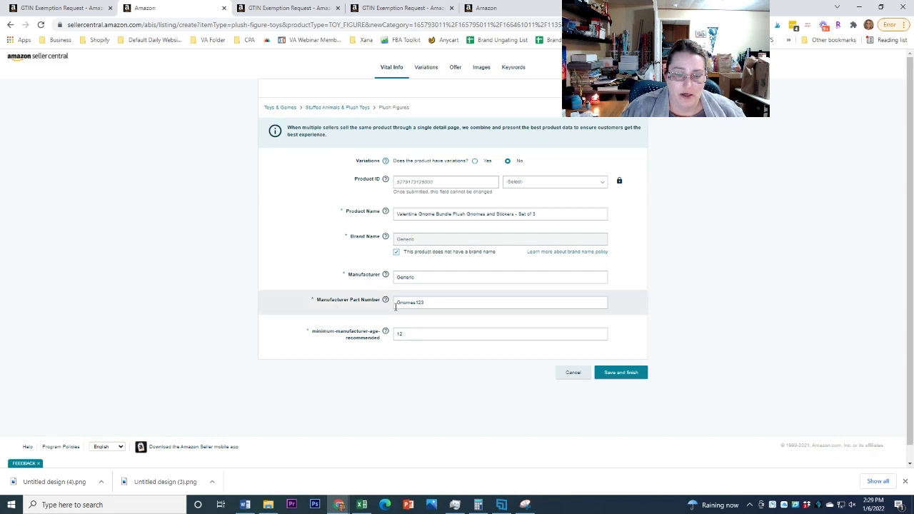
double_click(424, 306)
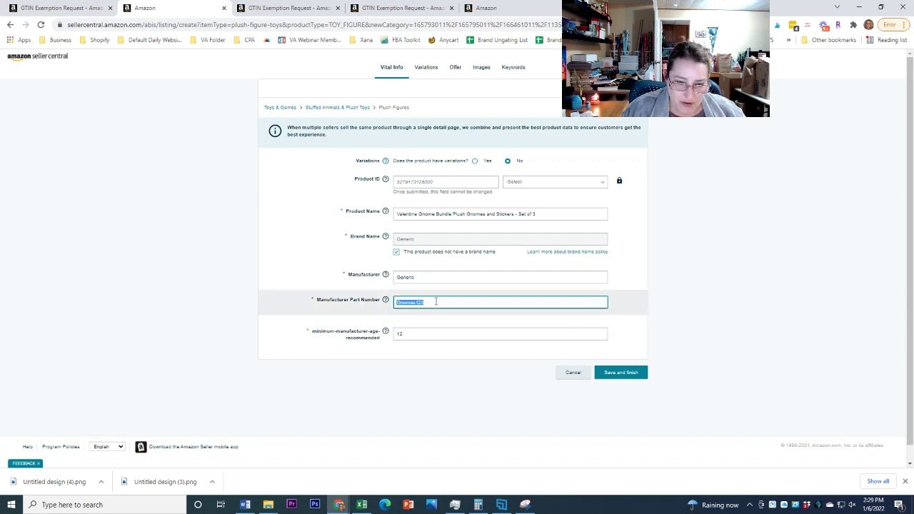
click(404, 333)
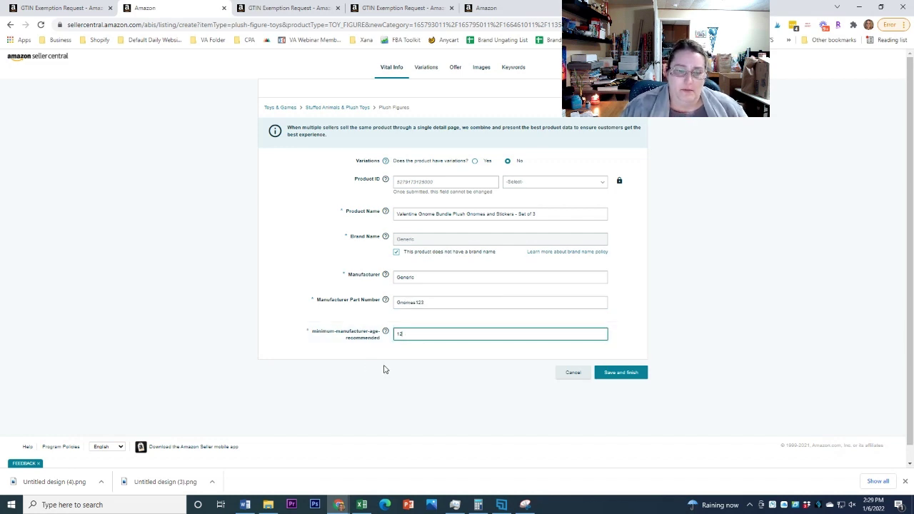
Choose Color as the listing's variation type and enter the colors red, pink and blue.
click(428, 70)
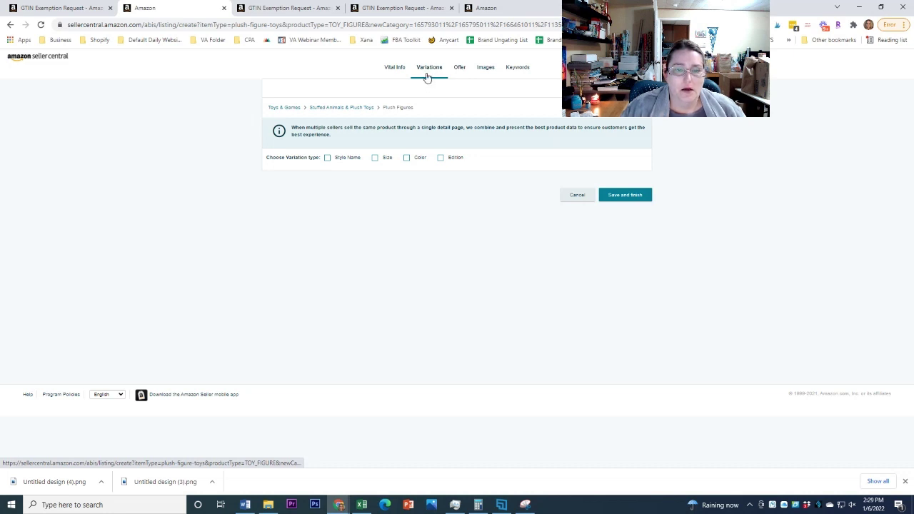
click(406, 160)
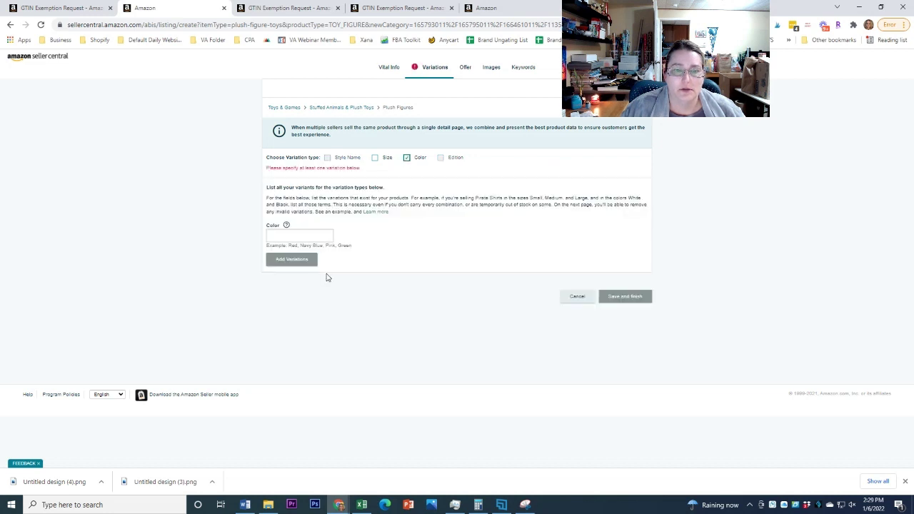
click(330, 271)
text(red)
key(Tab)
text(pink)
key(Tab)
text(s)
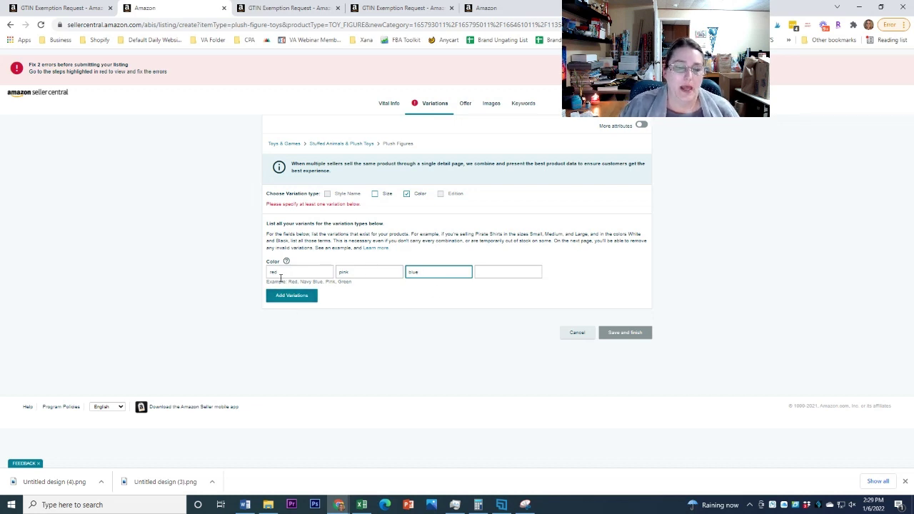
Capitalize the color names as Red, Pink and Blue and add them as variations.
click(273, 271)
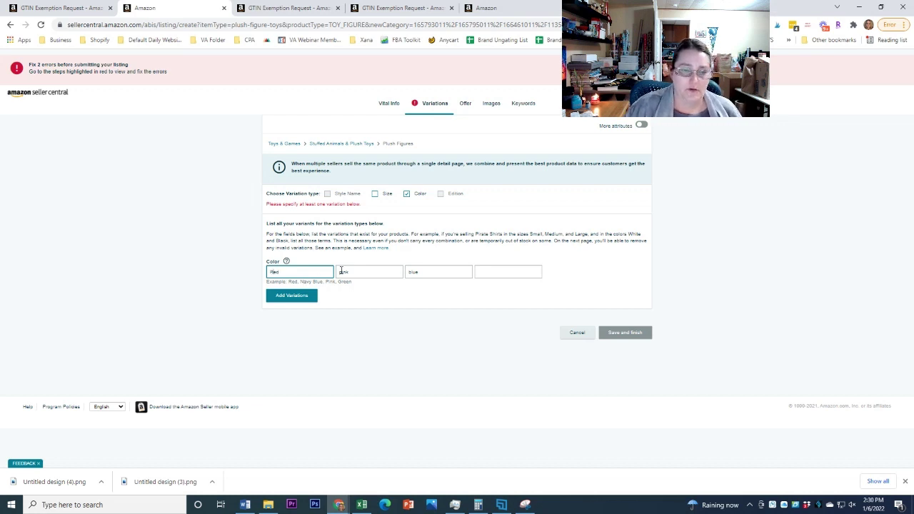
click(341, 272)
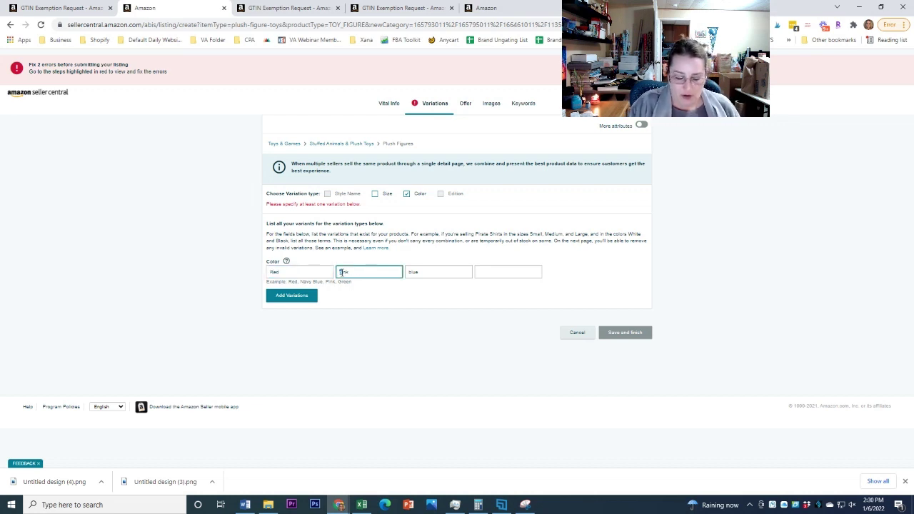
click(409, 272)
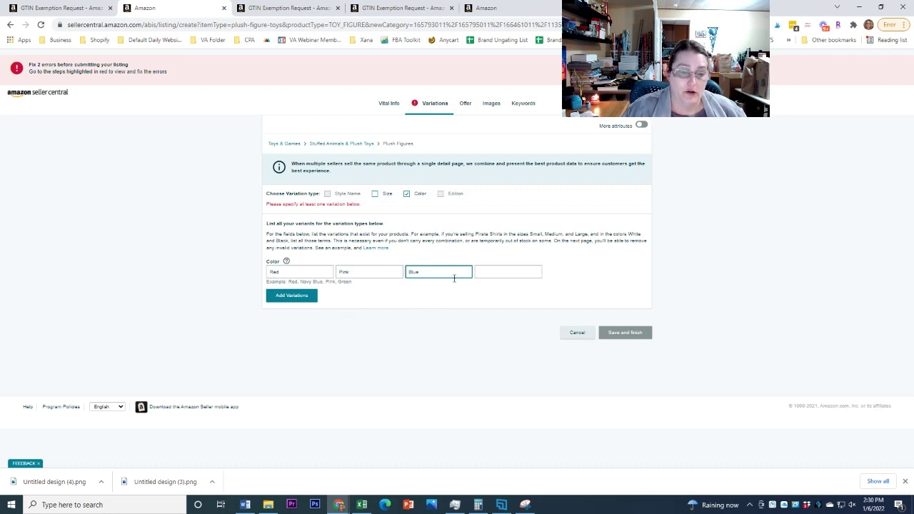
key(ctrl+a)
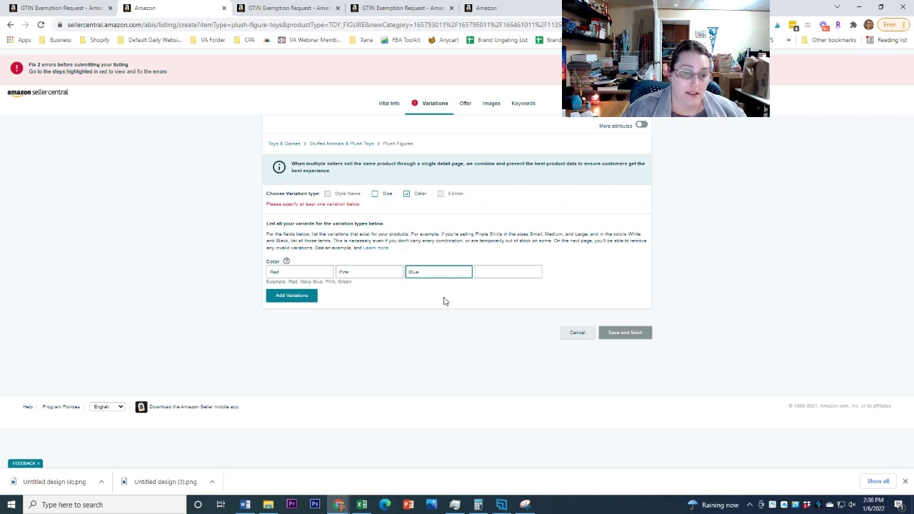
key(Right)
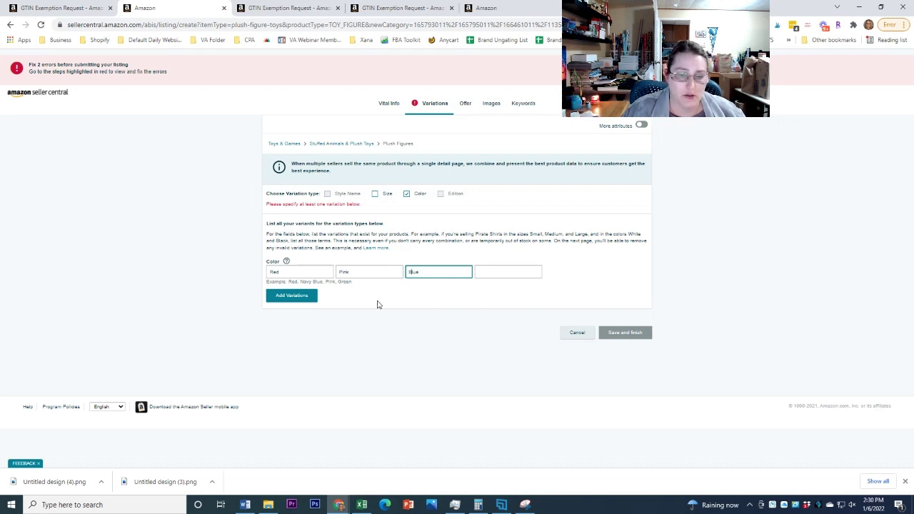
click(306, 304)
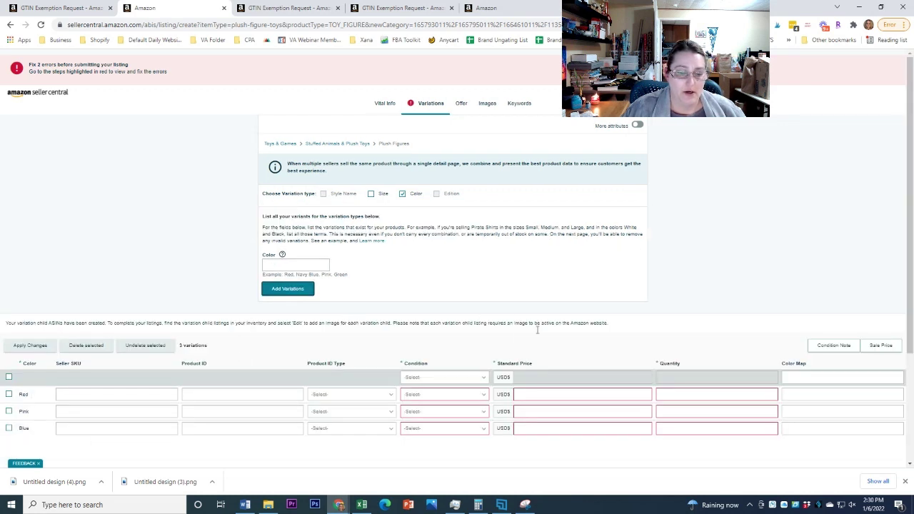
Set the condition of the Red, Pink and Blue variations to New.
scroll(542, 326, down, 2)
click(237, 284)
click(241, 300)
click(245, 318)
click(444, 286)
click(424, 353)
click(429, 307)
click(425, 351)
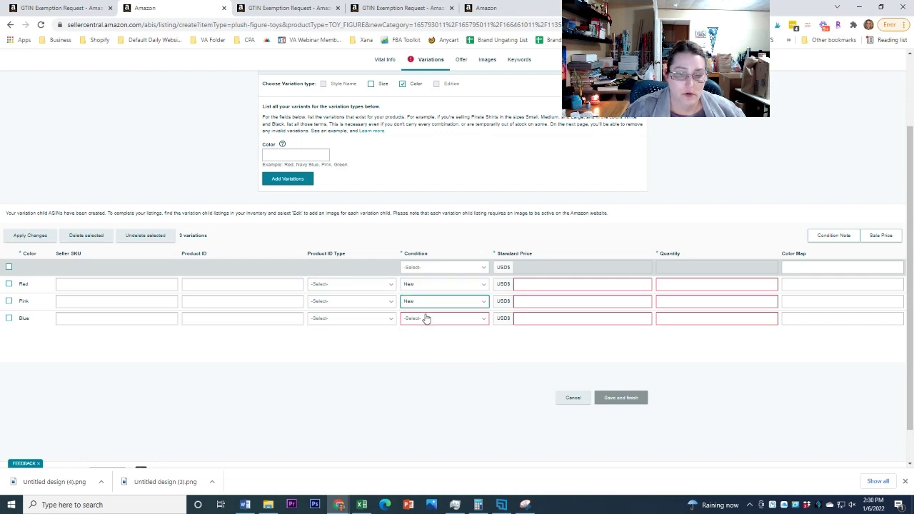
click(425, 318)
scroll(439, 295, down, 2)
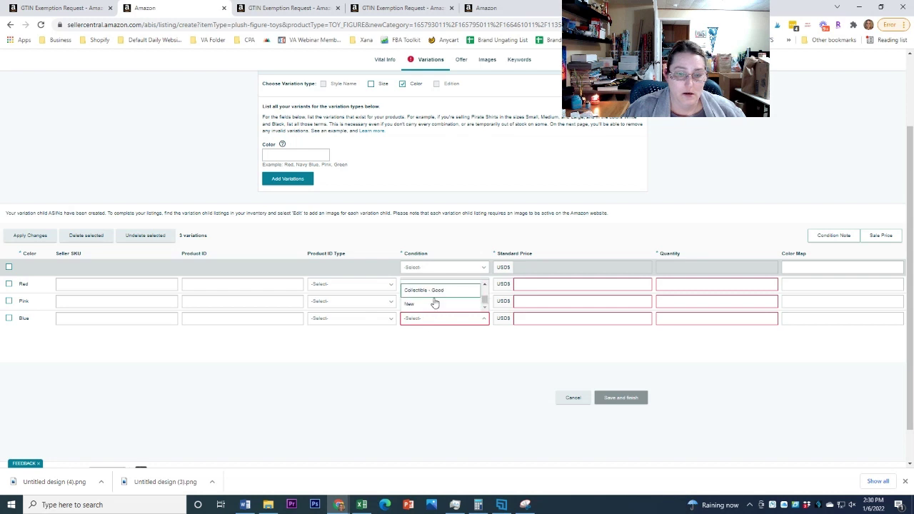
click(434, 303)
Set the standard price of the Red, Pink and Blue variations to 9.99 USD each.
click(560, 285)
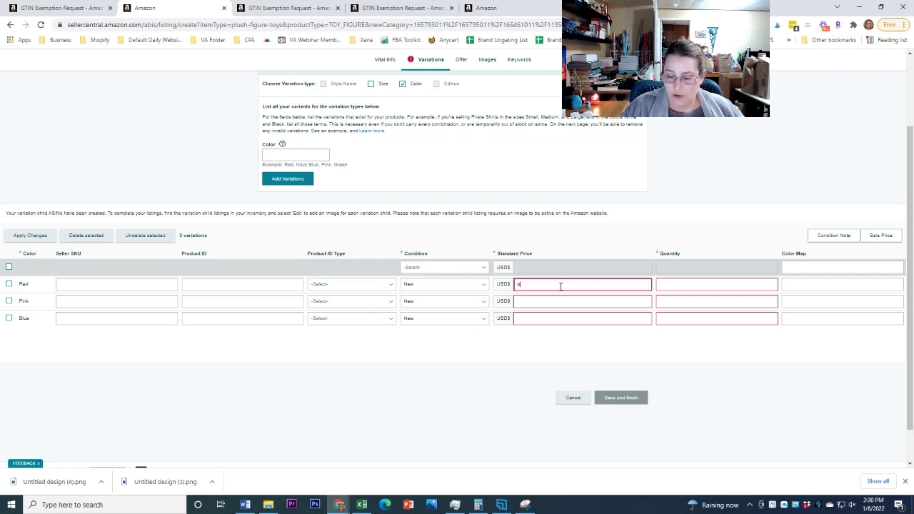
drag(560, 285, 496, 301)
key(ctrl+c)
click(545, 306)
key(ctrl+v)
click(549, 318)
key(ctrl+v)
Set the quantity of the Red, Pink and Blue variations to 0.
click(672, 285)
text(0)
click(684, 304)
text(0)
click(687, 318)
text(0)
Set the Red variation's color map to red.
click(799, 272)
click(800, 285)
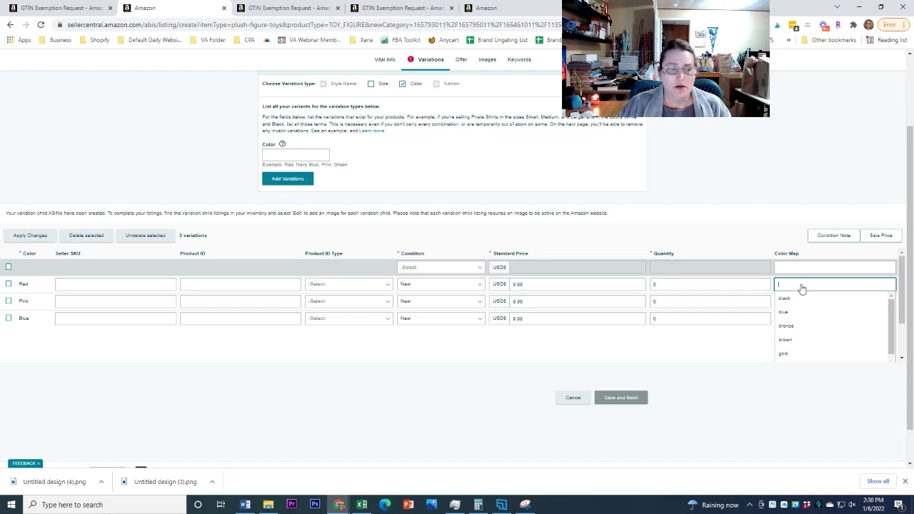
scroll(797, 338, down, 3)
click(797, 337)
scroll(797, 340, down, 2)
click(787, 315)
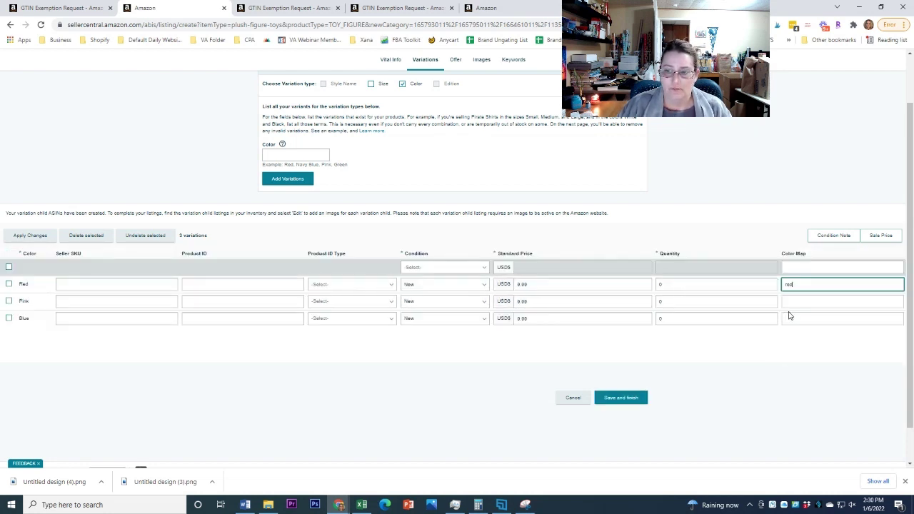
Set the color map to pink for the Pink variation and blue for the Blue variation.
click(807, 302)
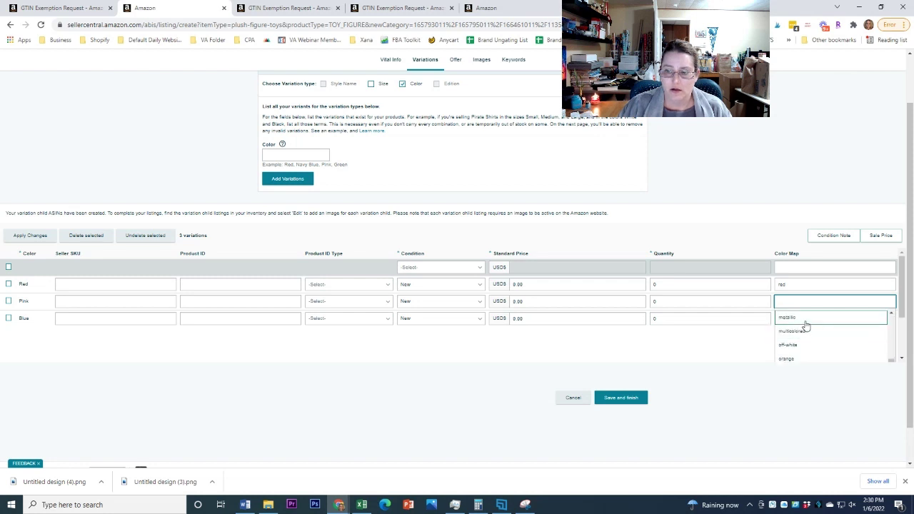
text(pink)
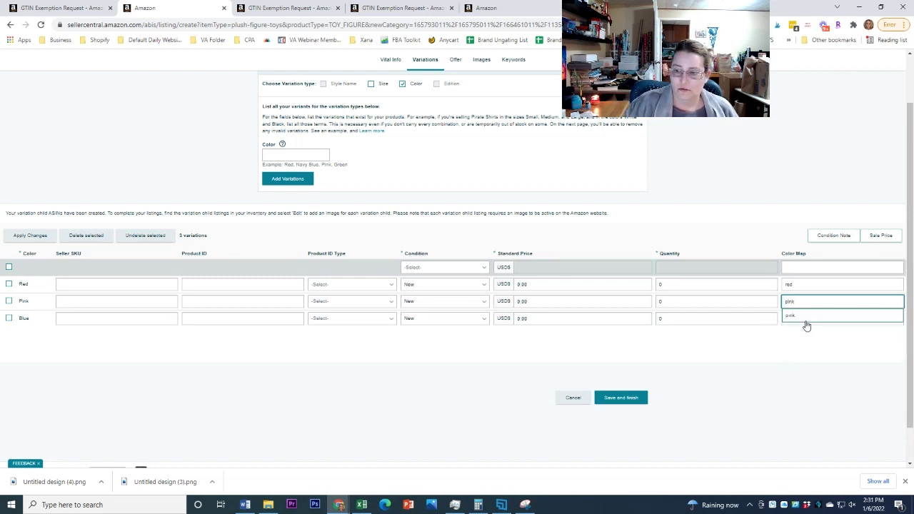
click(798, 319)
click(805, 320)
text(b)
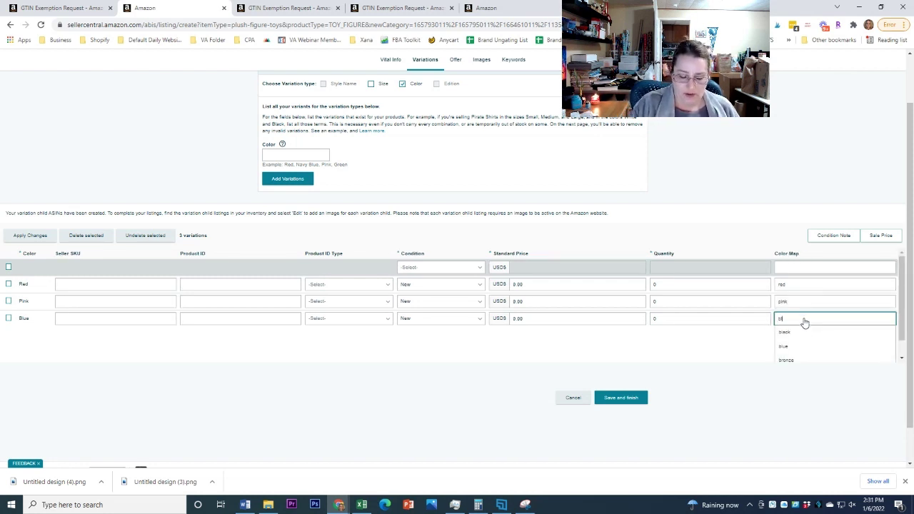
text(lue)
click(790, 332)
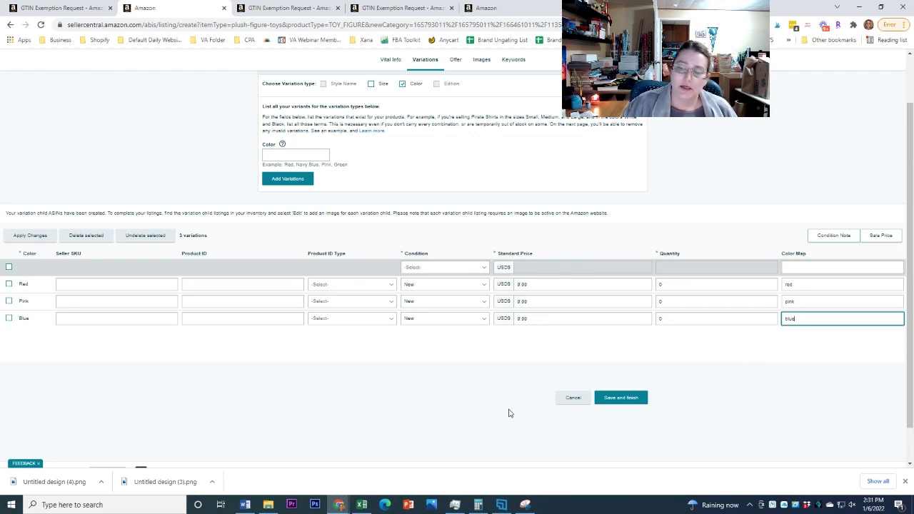
click(457, 401)
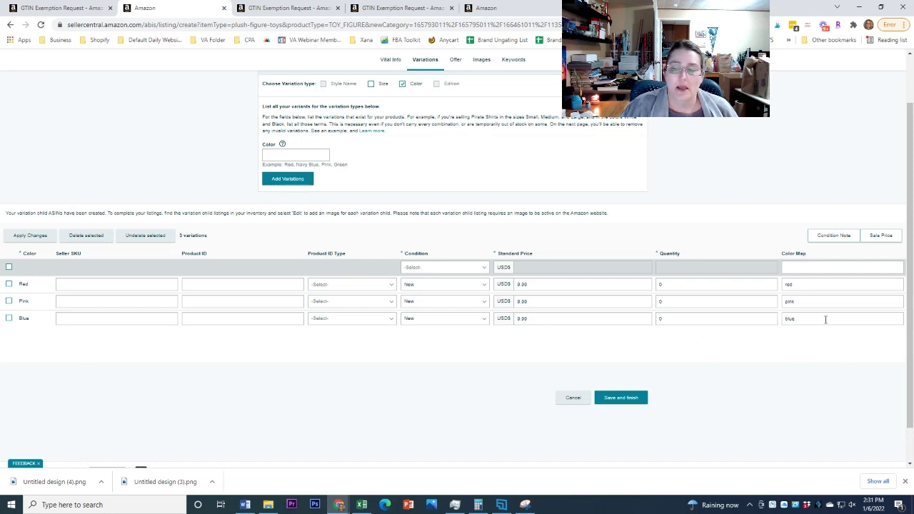
Review the listing's target audience, vital info and images, and save and finish the listing.
scroll(490, 367, up, 2)
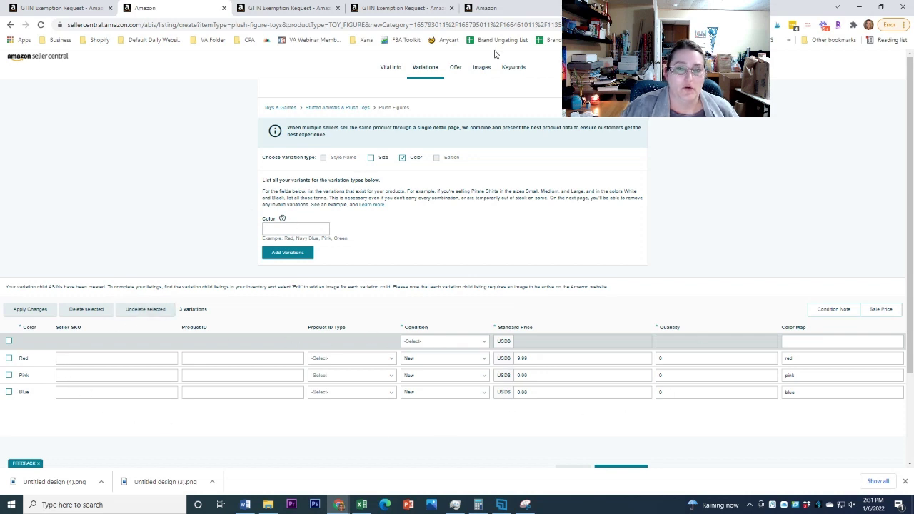
click(514, 69)
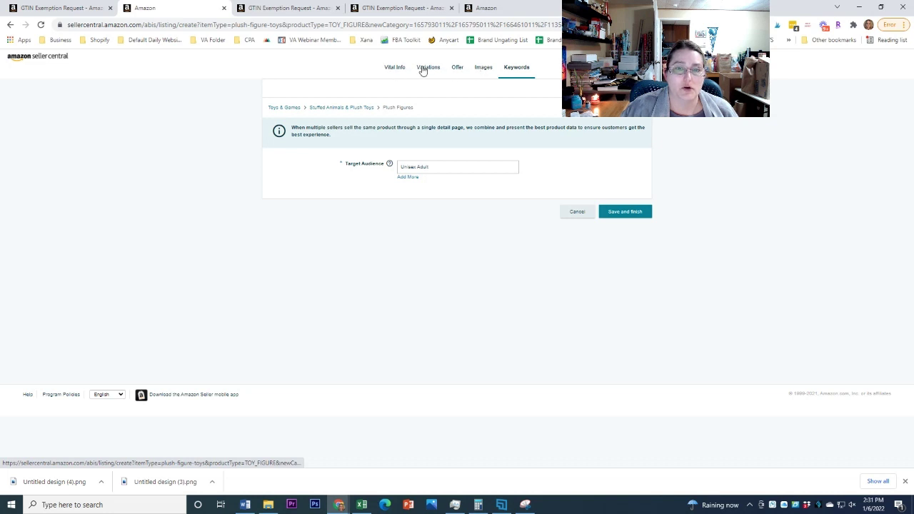
click(395, 71)
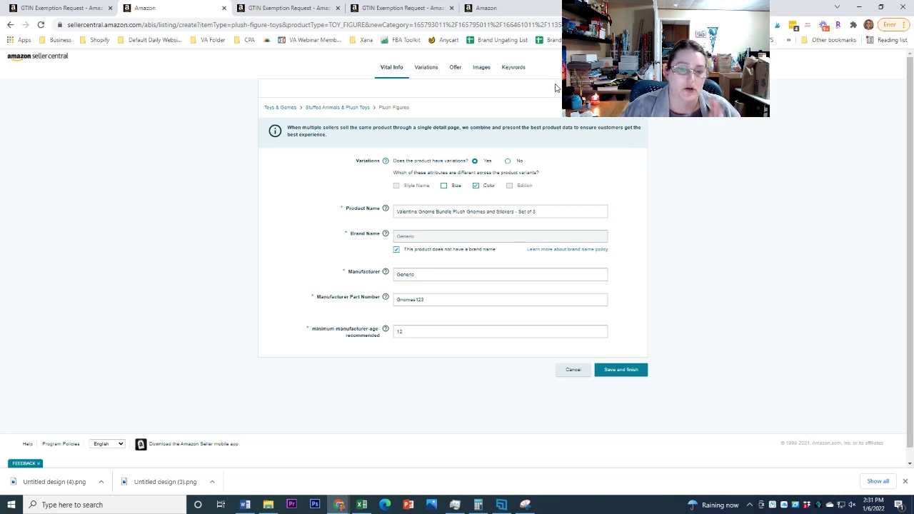
click(485, 70)
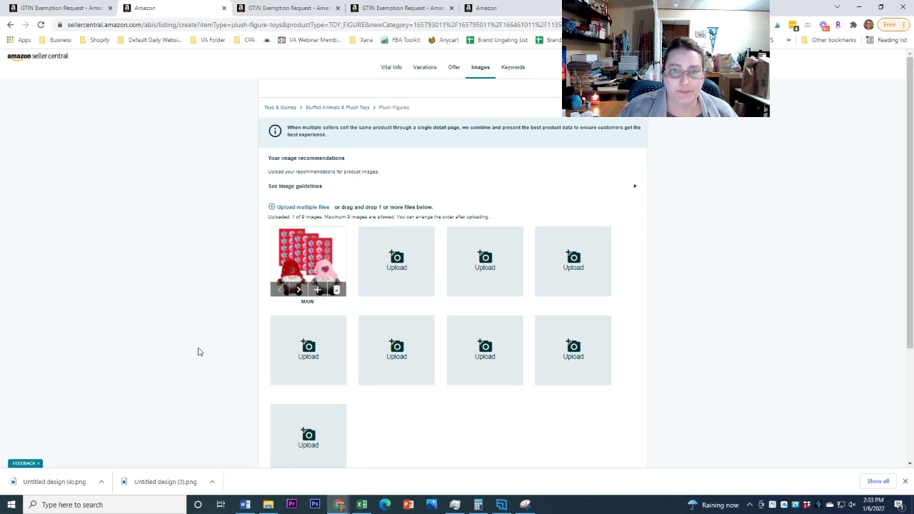
click(517, 69)
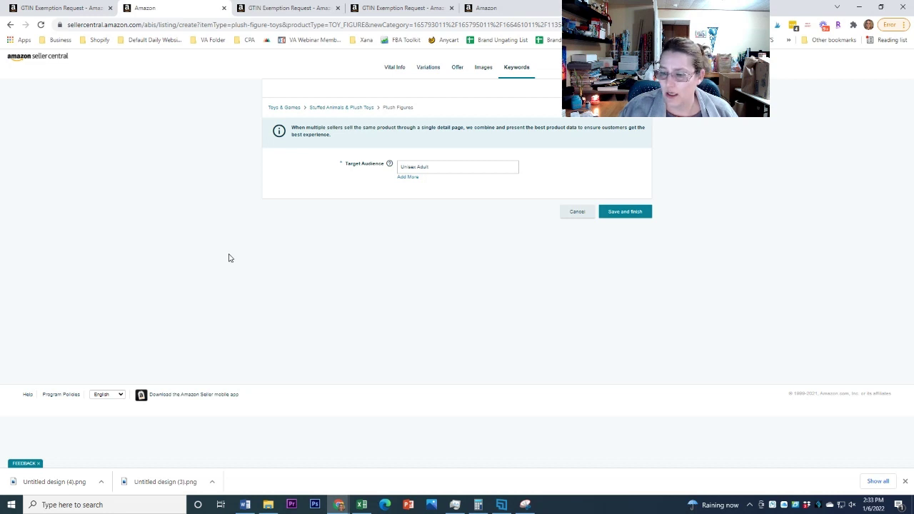
click(636, 221)
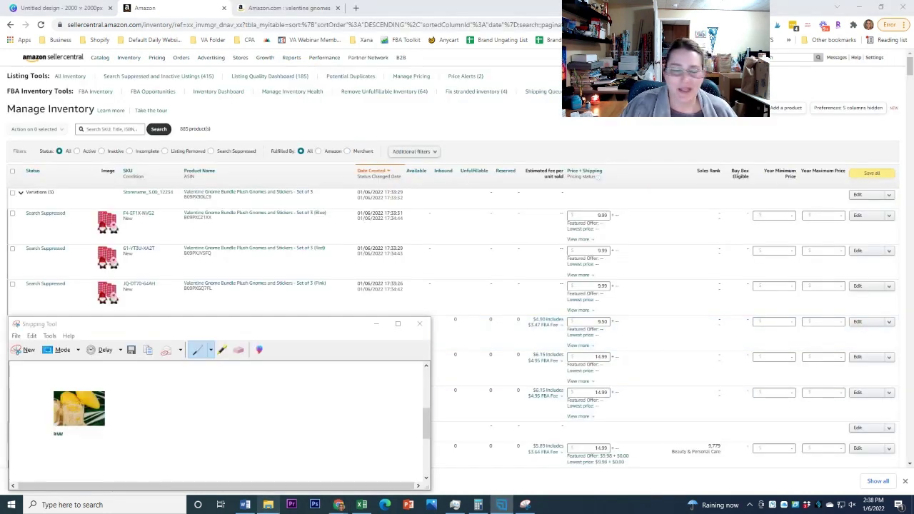
Open the parent Valentine gnome listing for editing and examine its live Amazon detail page and product information.
mouse_move(268, 505)
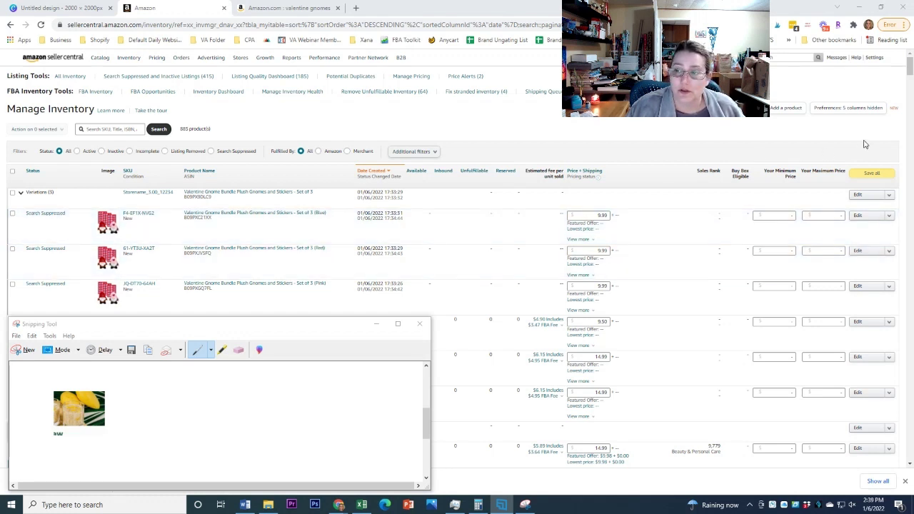
click(857, 195)
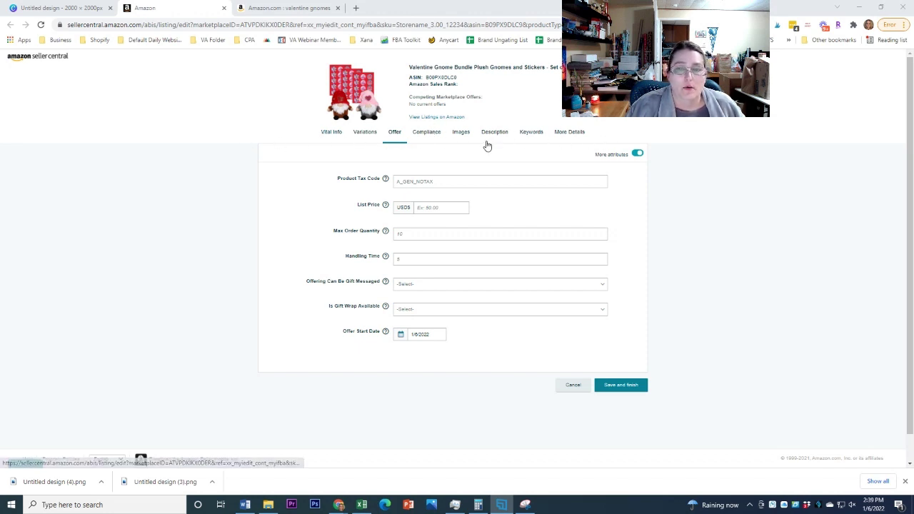
click(440, 118)
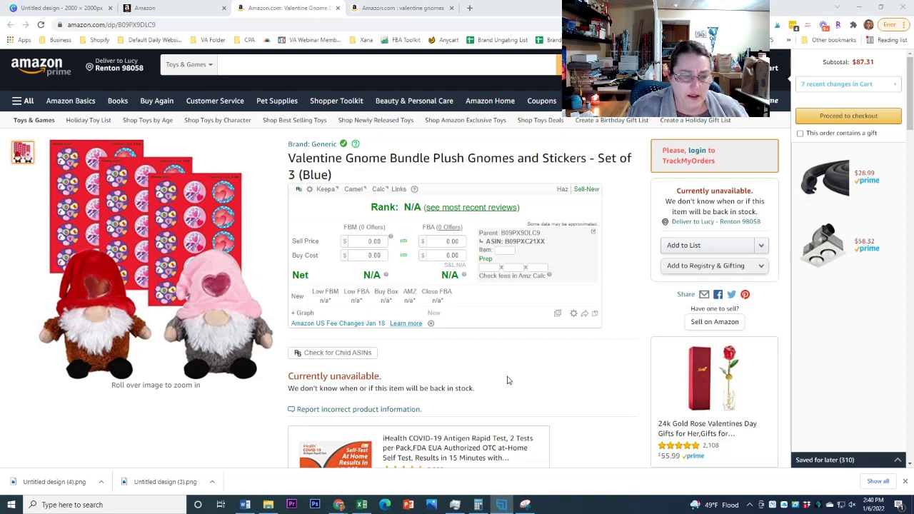
scroll(507, 381, down, 5)
scroll(508, 380, down, 1)
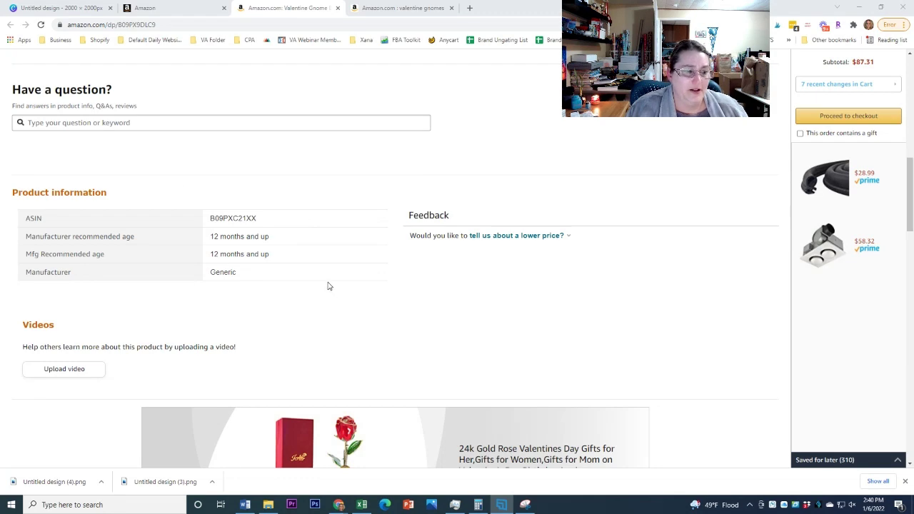
scroll(328, 285, up, 6)
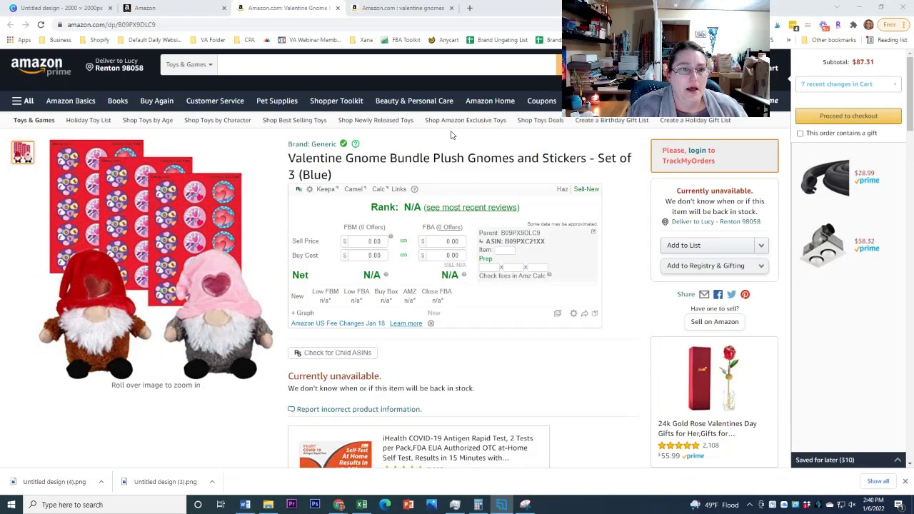
Return to the listing editor's vital info and enter 8 as the weight.
click(202, 5)
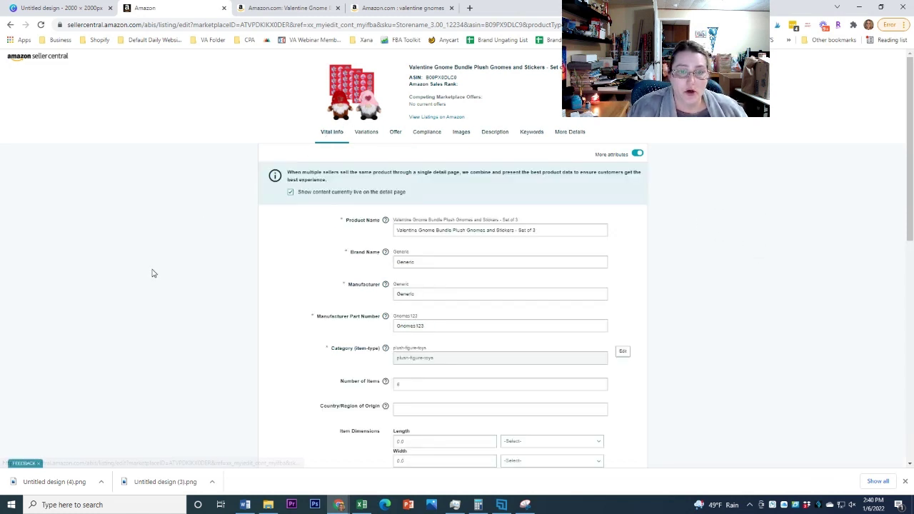
scroll(153, 271, down, 2)
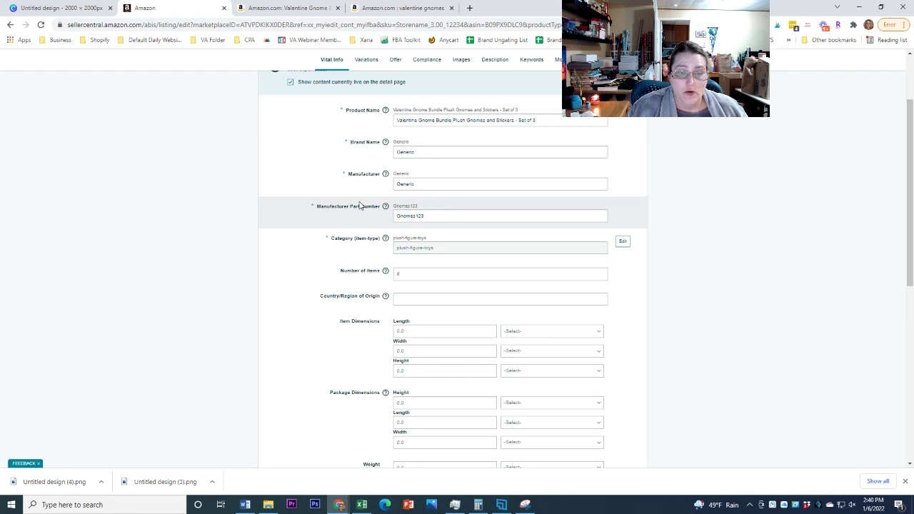
scroll(360, 206, down, 2)
scroll(271, 220, down, 2)
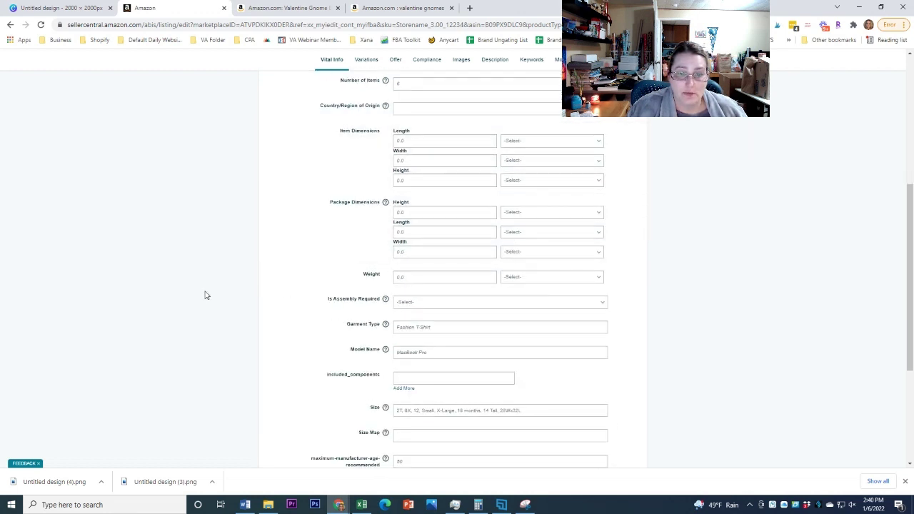
click(453, 279)
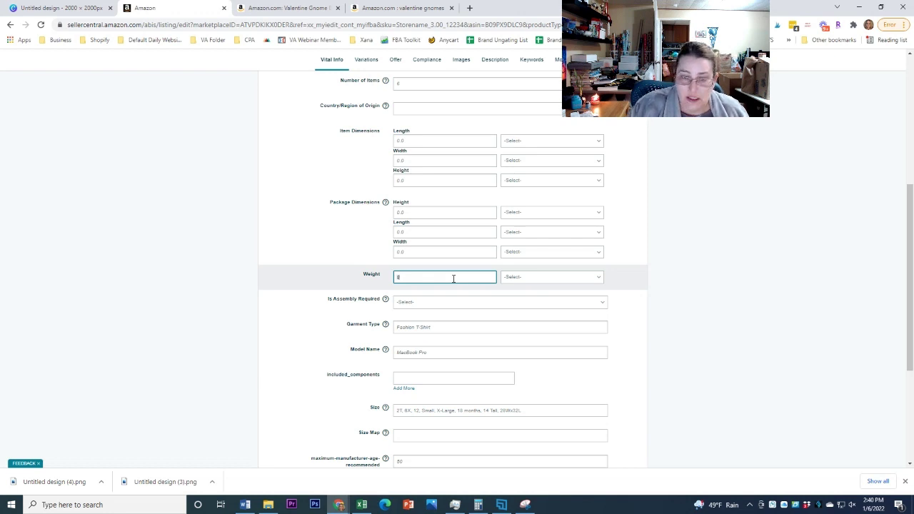
Set the package height to 8 IN.
click(399, 212)
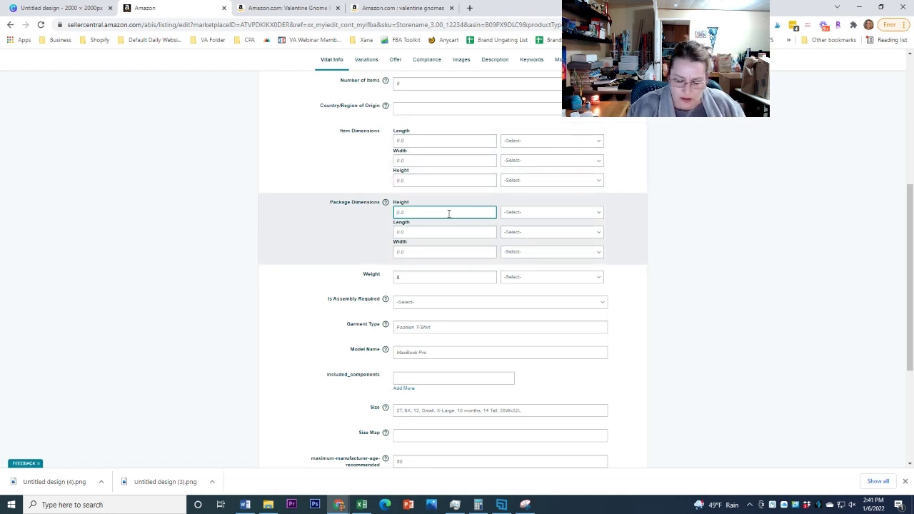
text(8)
key(Tab)
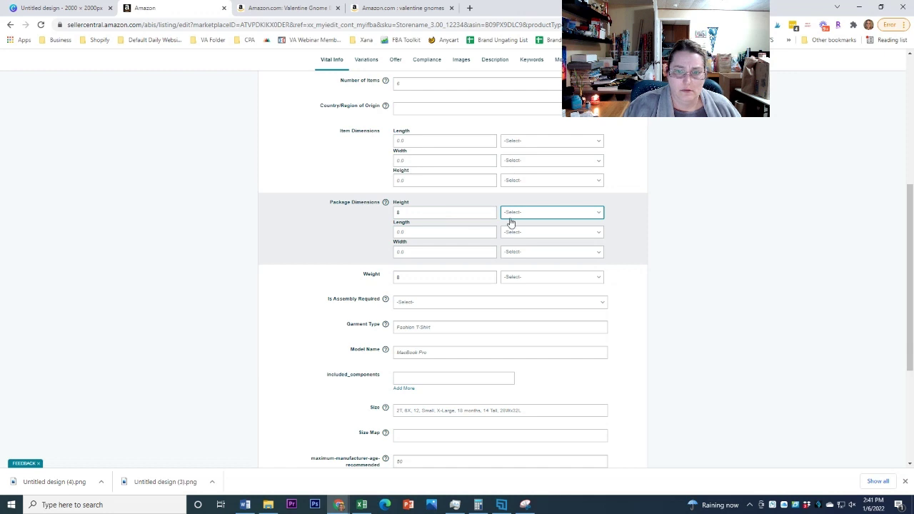
click(533, 212)
click(521, 246)
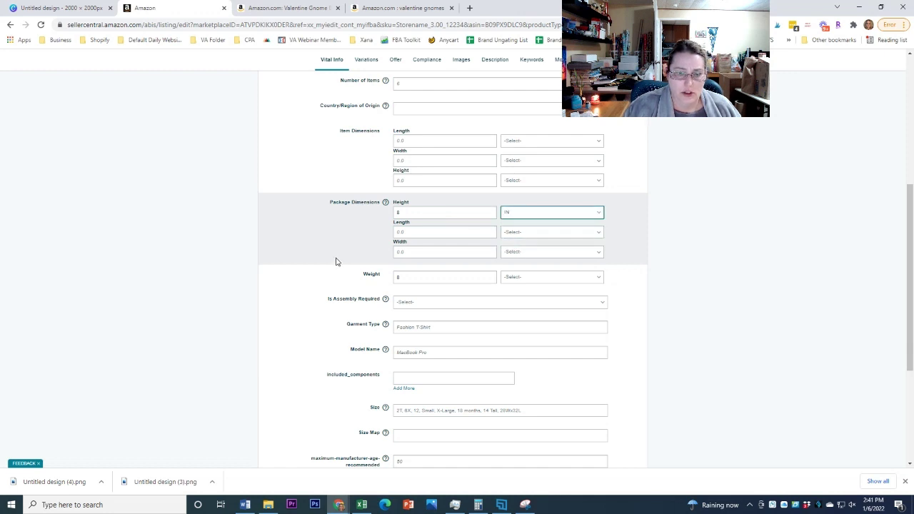
Set the package length to 8 IN and the package width to 4 IN.
click(427, 232)
text(8)
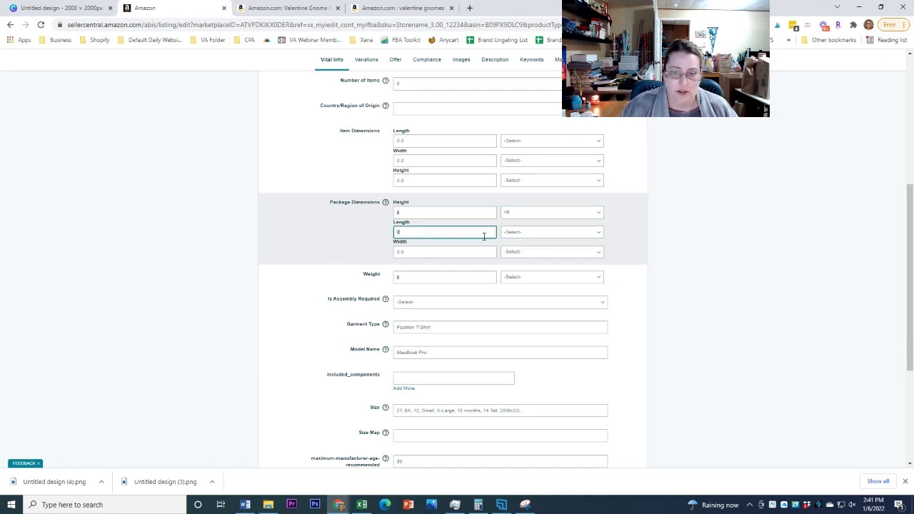
click(511, 233)
click(528, 257)
click(421, 254)
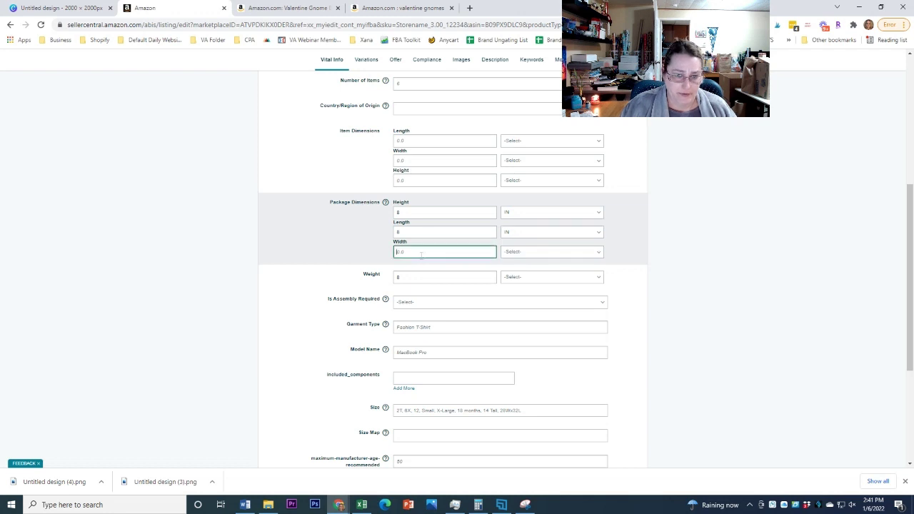
text(4)
click(534, 254)
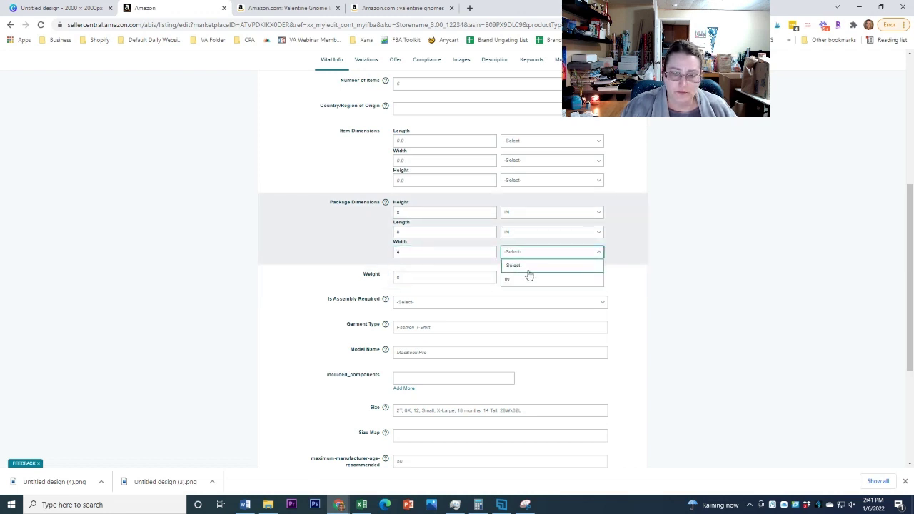
click(528, 275)
Set the weight unit to OZ and look over the remaining vital info fields.
click(512, 278)
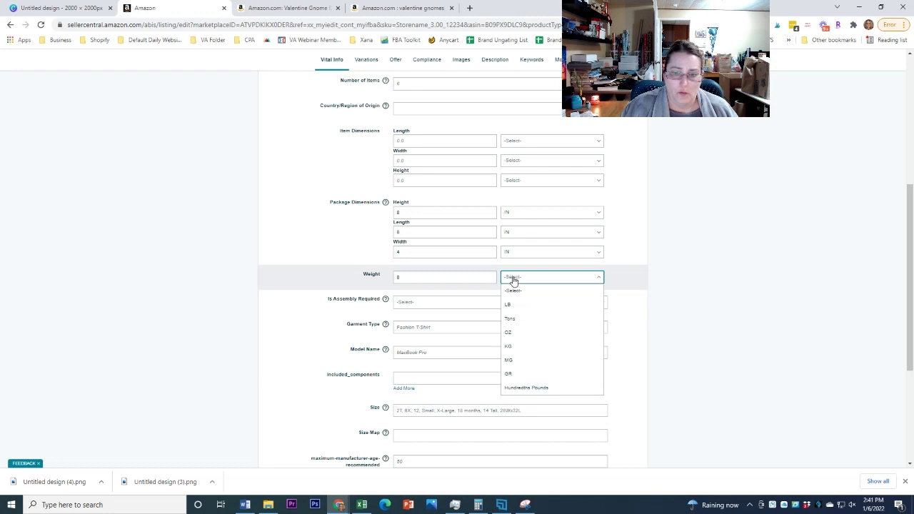
click(517, 331)
click(132, 319)
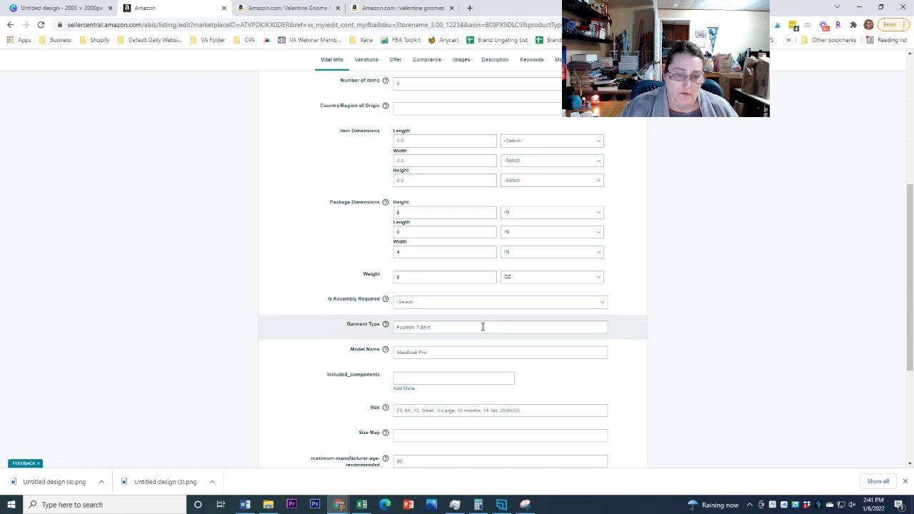
scroll(279, 379, down, 3)
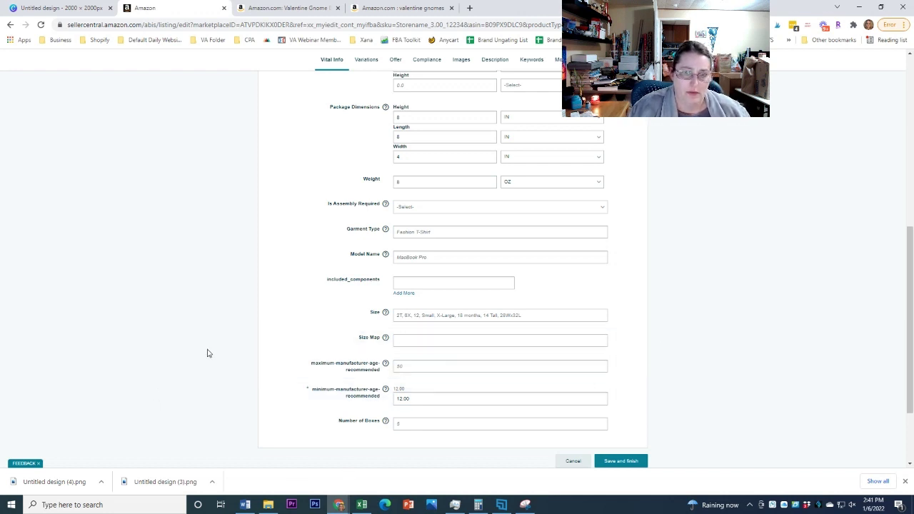
scroll(207, 353, up, 12)
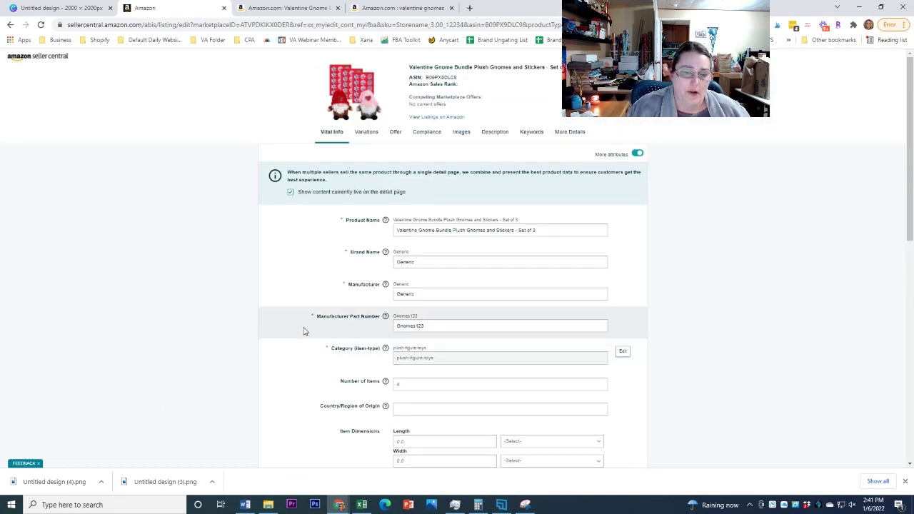
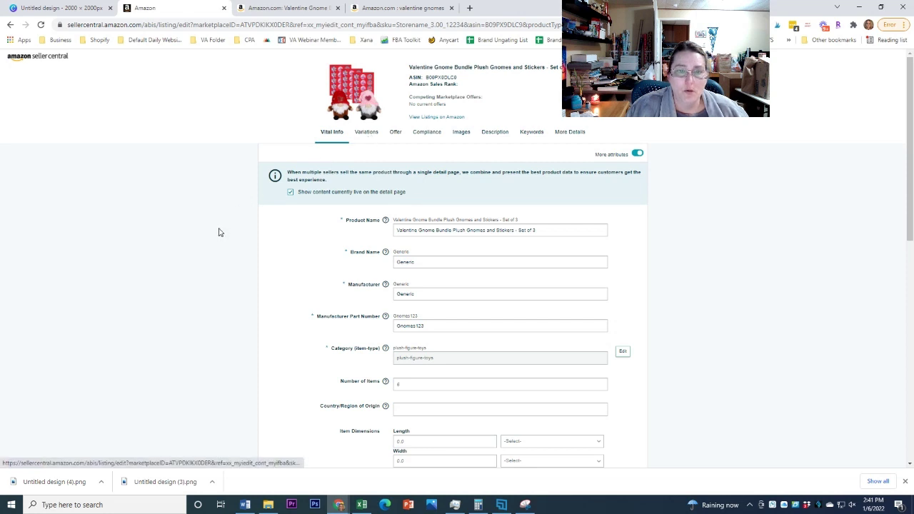
Review the listing's color variations and its offer settings, including the max order quantity and gift message options.
scroll(217, 230, down, 2)
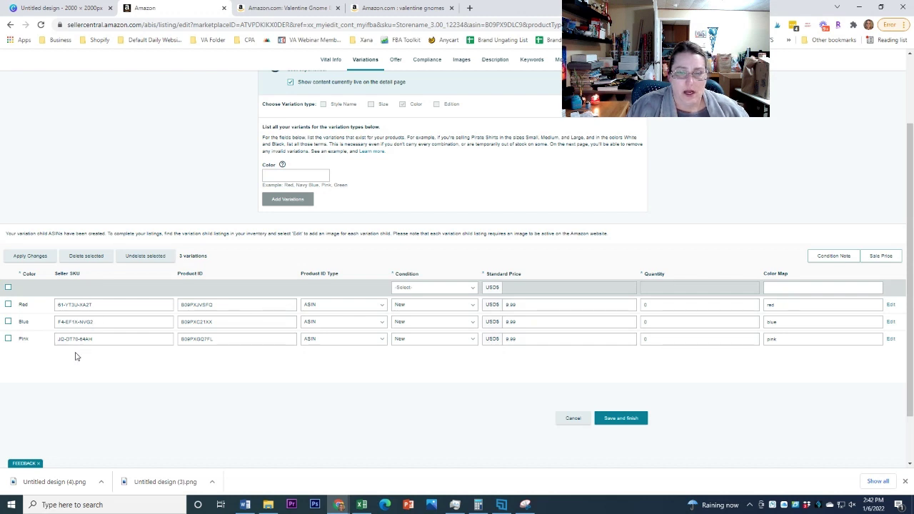
scroll(214, 233, up, 2)
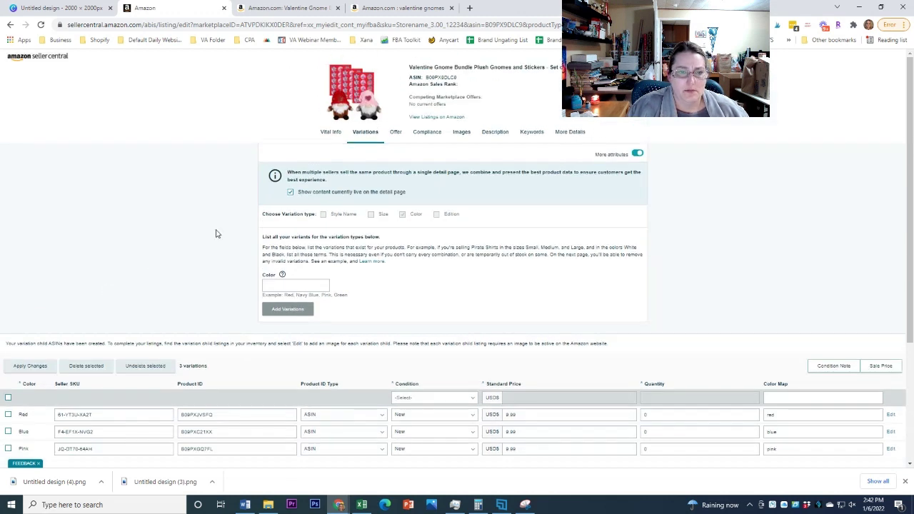
click(396, 134)
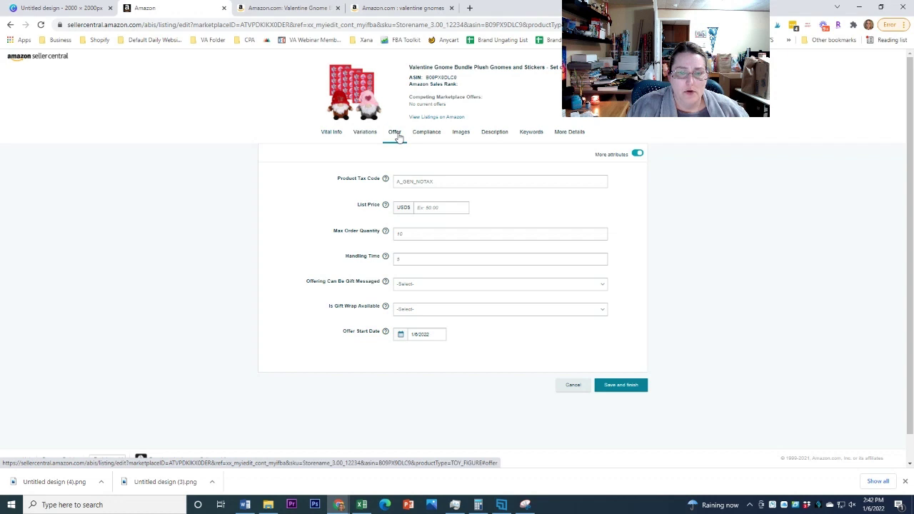
click(403, 236)
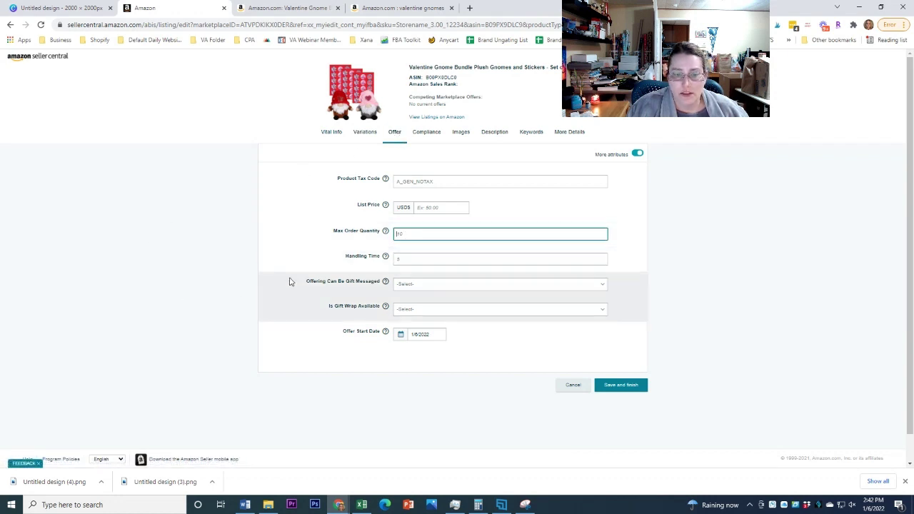
click(469, 289)
click(212, 300)
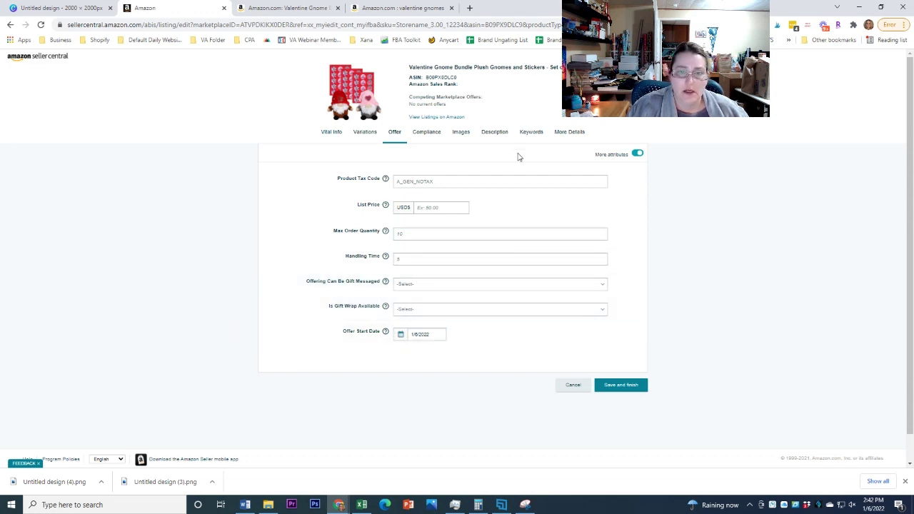
Look over the listing's compliance attributes and its product images with the available upload slots.
click(420, 138)
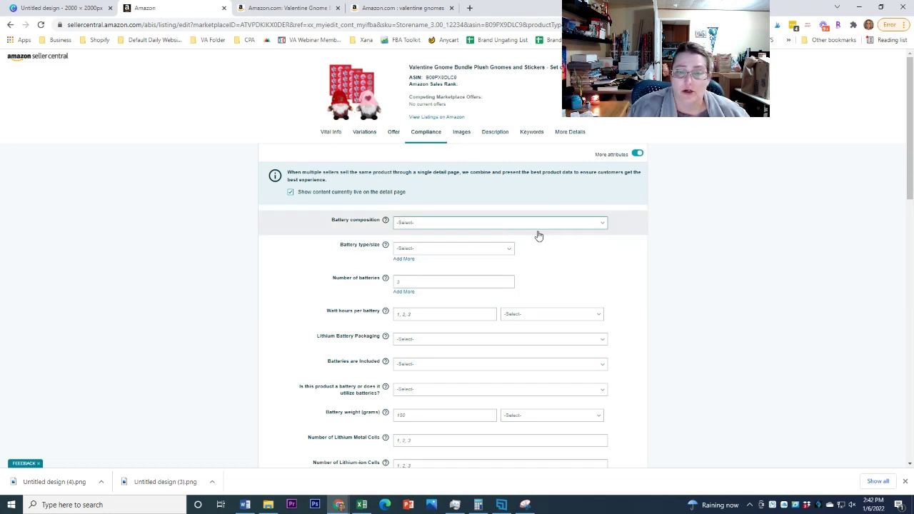
scroll(730, 281, down, 3)
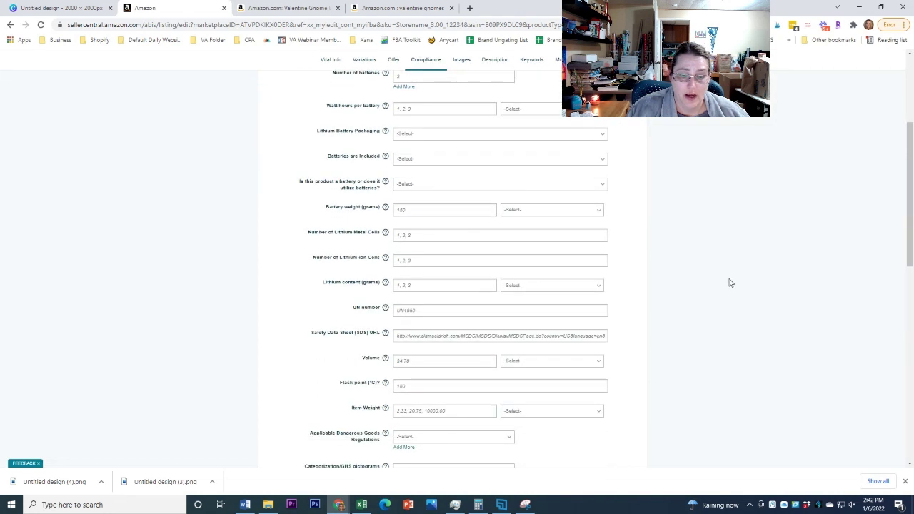
scroll(730, 282, up, 3)
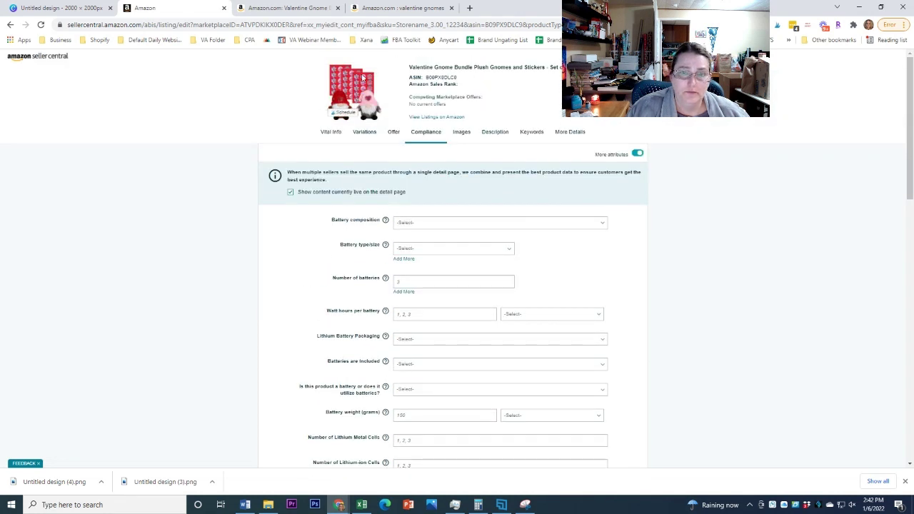
click(459, 135)
scroll(681, 280, down, 3)
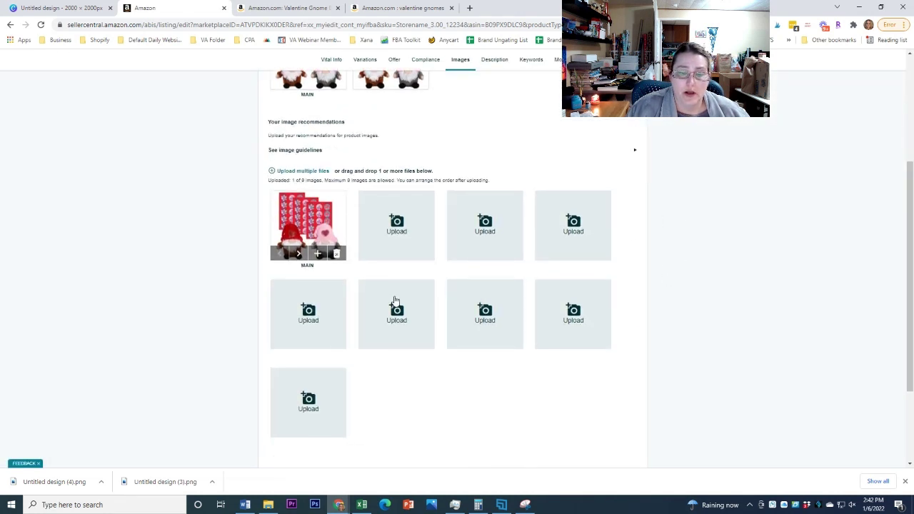
scroll(610, 297, up, 3)
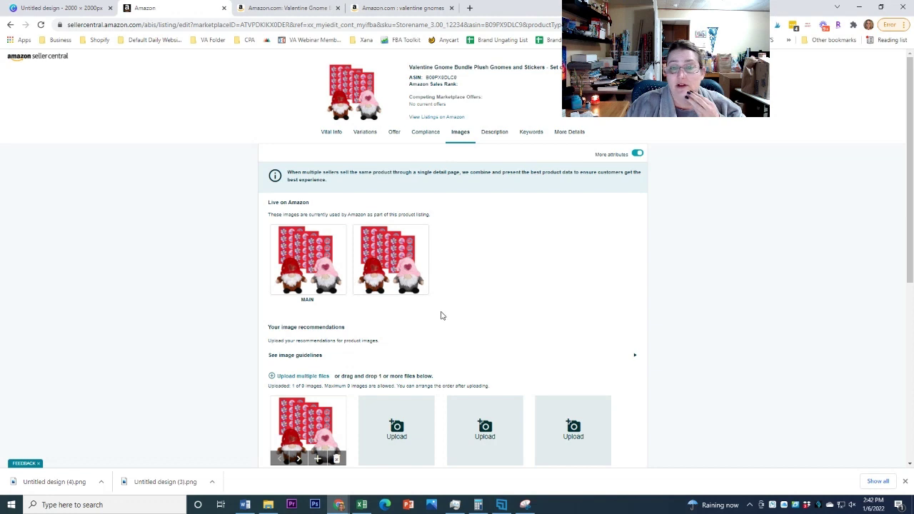
Open the listing's description section and review the draft description in the Word document, selecting the paragraph that starts "Set of 2 Valentine's Themed".
click(493, 133)
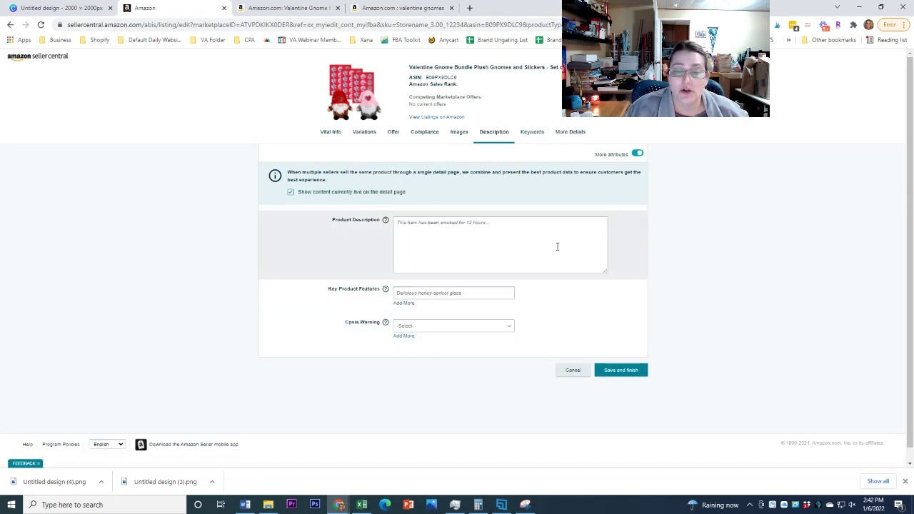
click(245, 505)
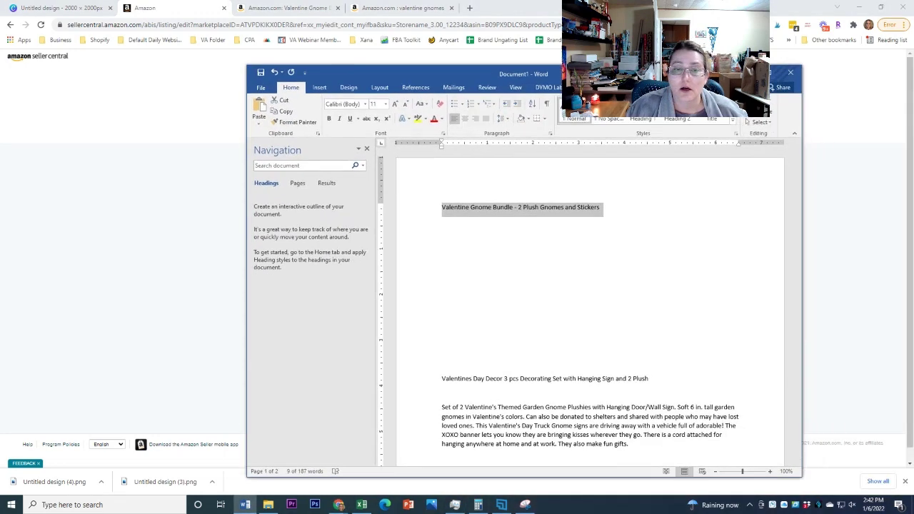
scroll(565, 234, down, 2)
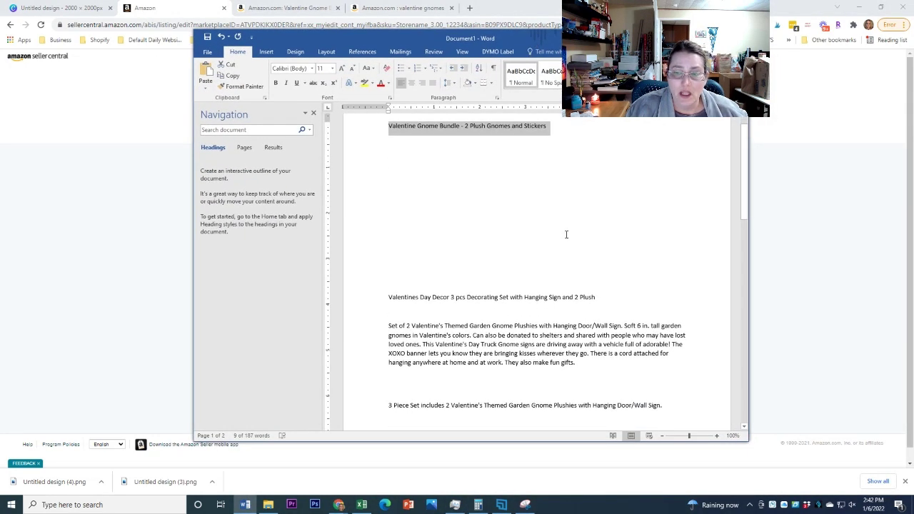
scroll(547, 280, down, 5)
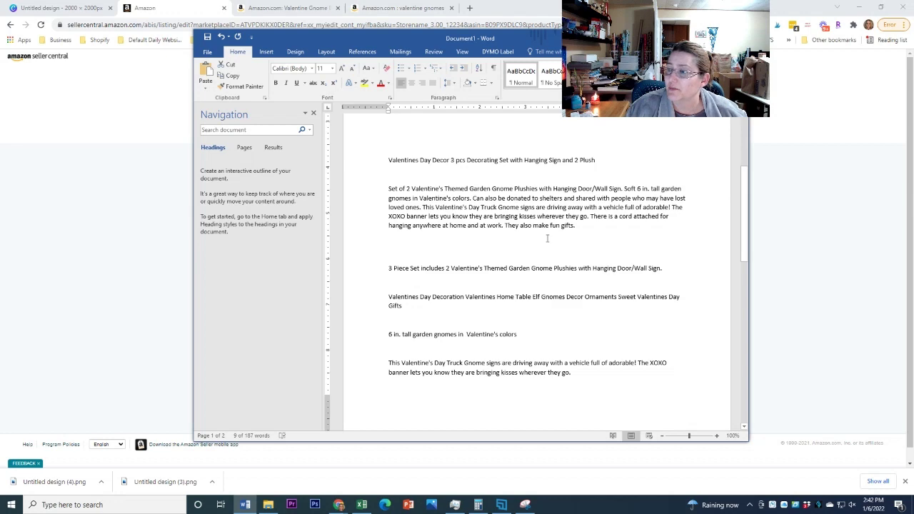
drag(742, 215, 750, 227)
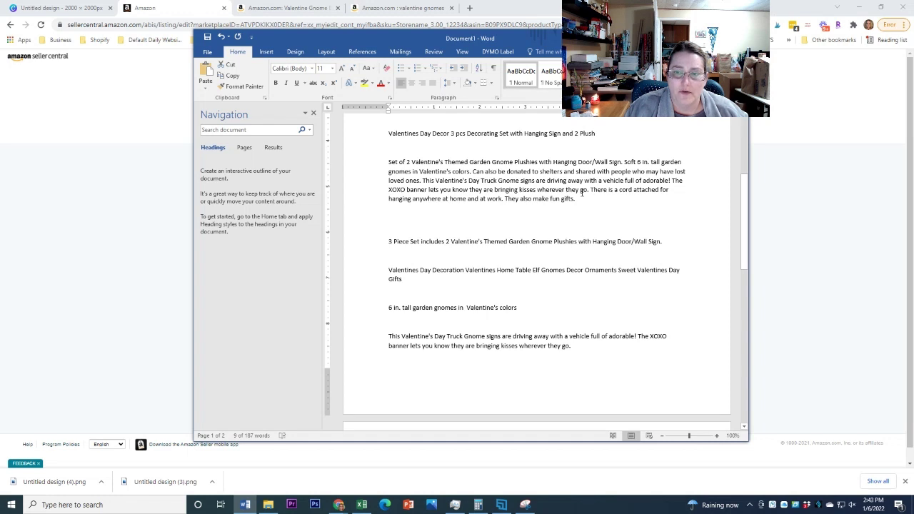
drag(585, 199, 388, 163)
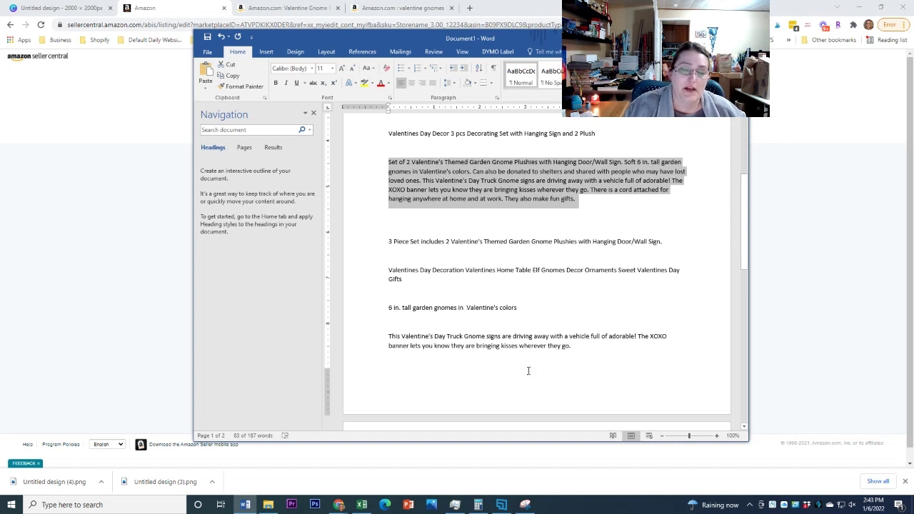
click(142, 278)
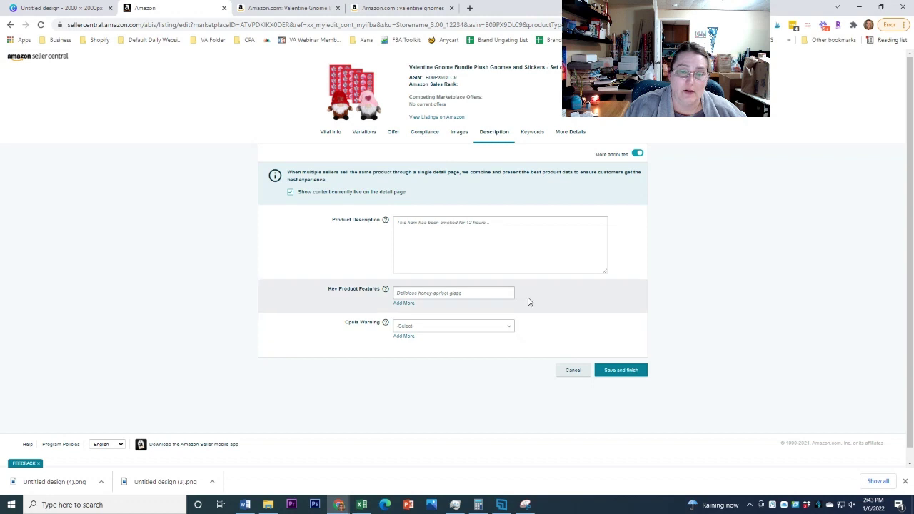
Add four more key product feature fields in the listing's description section.
click(450, 257)
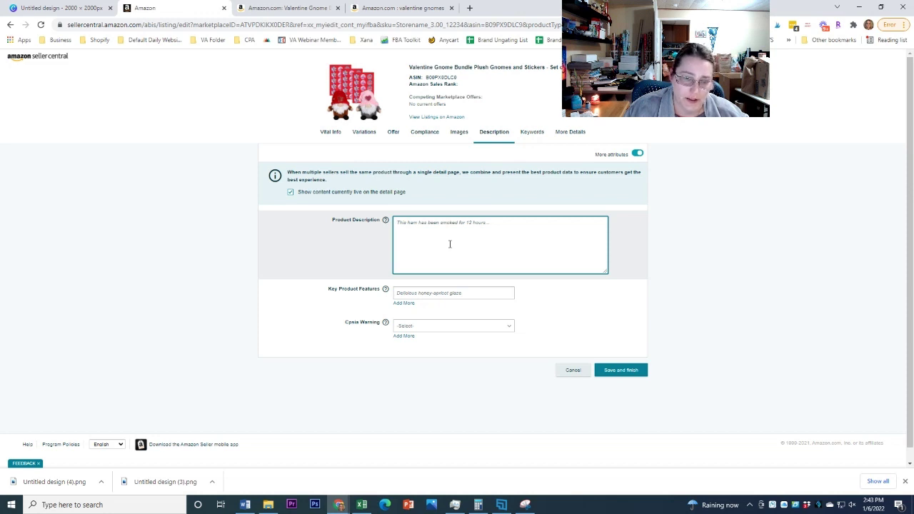
click(403, 302)
click(402, 317)
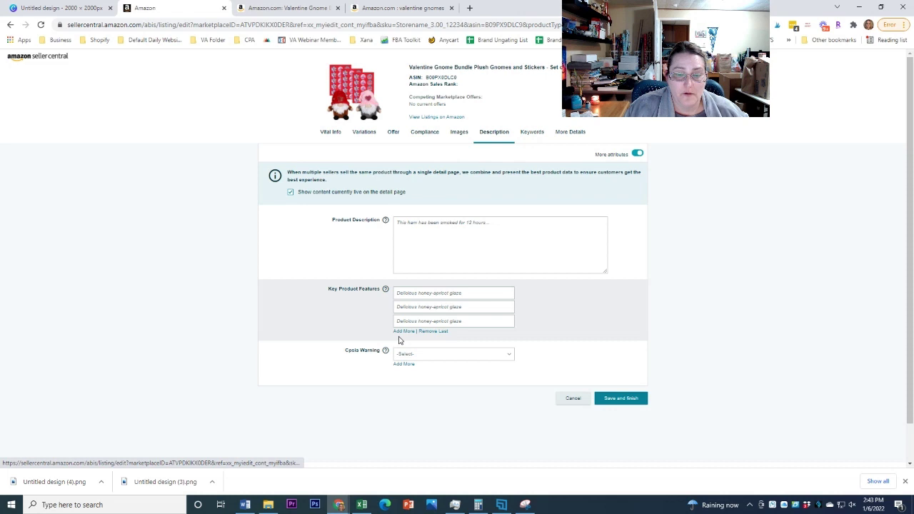
click(403, 331)
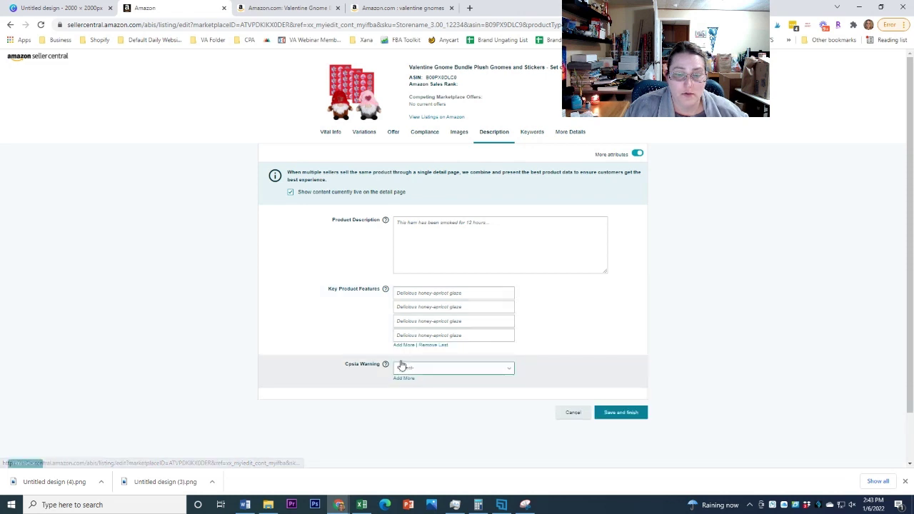
click(403, 345)
click(434, 298)
click(445, 325)
key(Tab)
key(Tab)
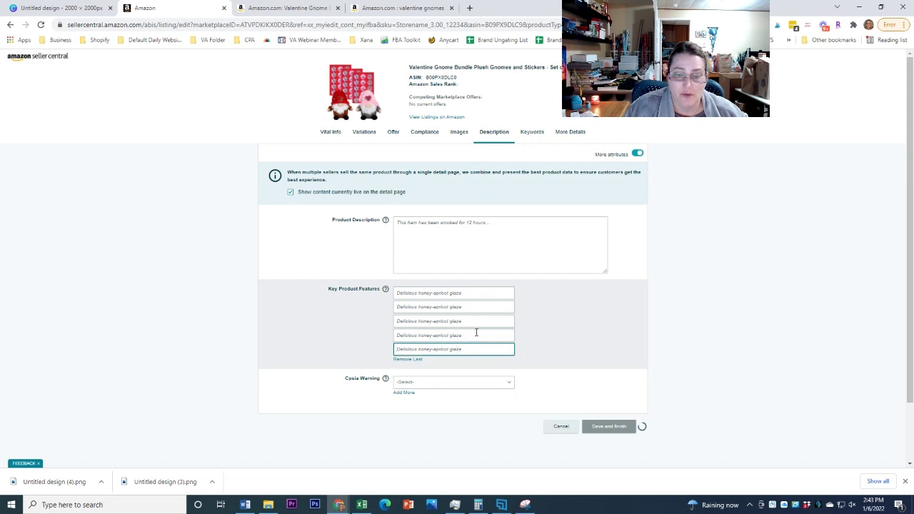
Check the available Cpsia Warning options and open the search terms field among the listing's keywords.
click(428, 382)
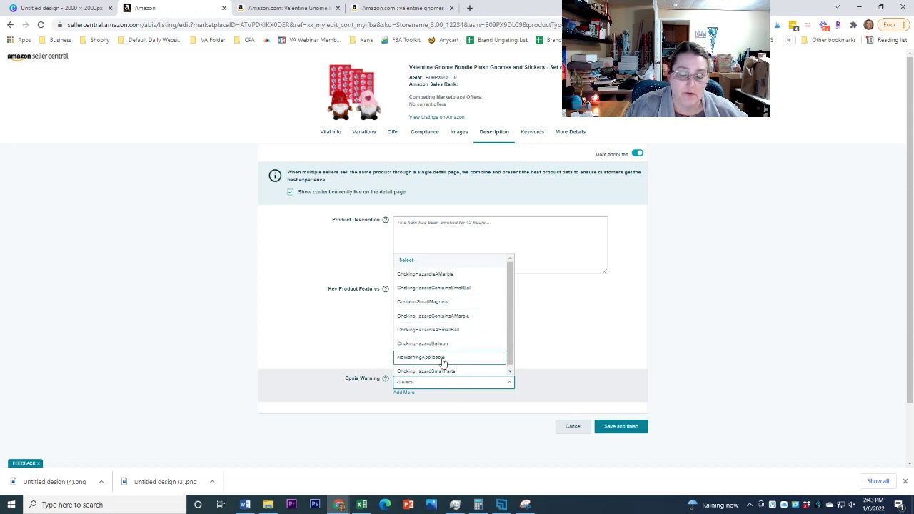
click(241, 350)
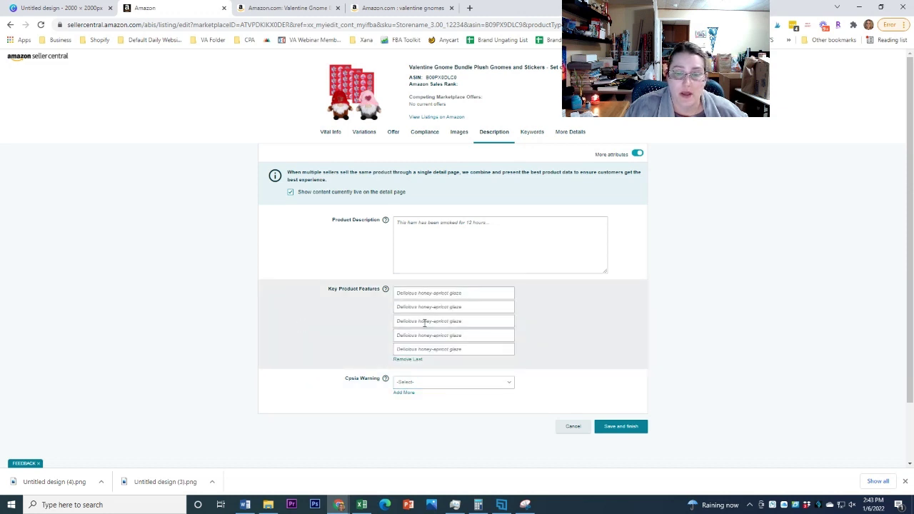
click(531, 133)
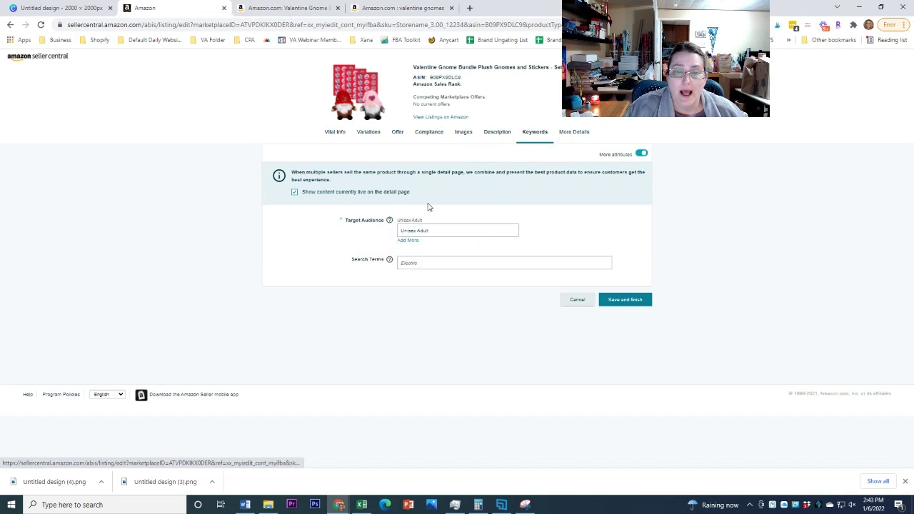
click(412, 263)
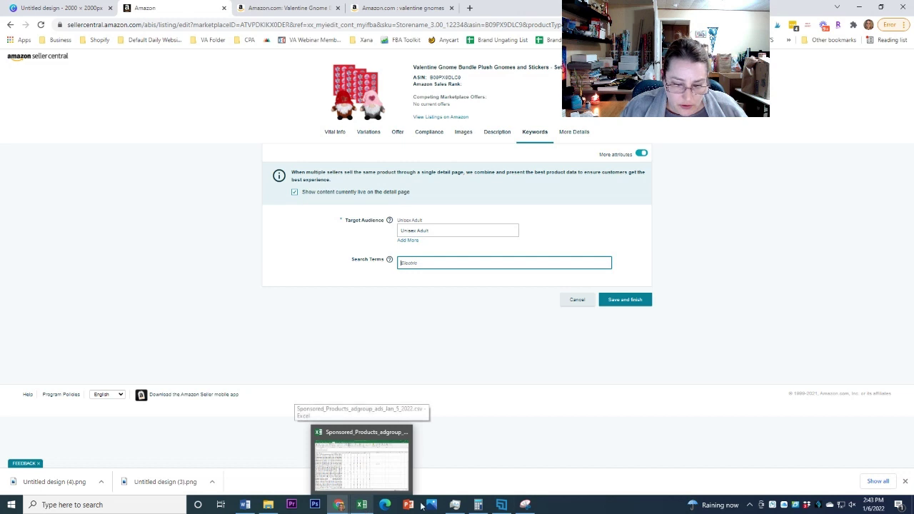
Switch to the Word document and highlight the description's sentences about the hanging cord and fun gifts and about donating to shelters.
click(245, 504)
click(591, 189)
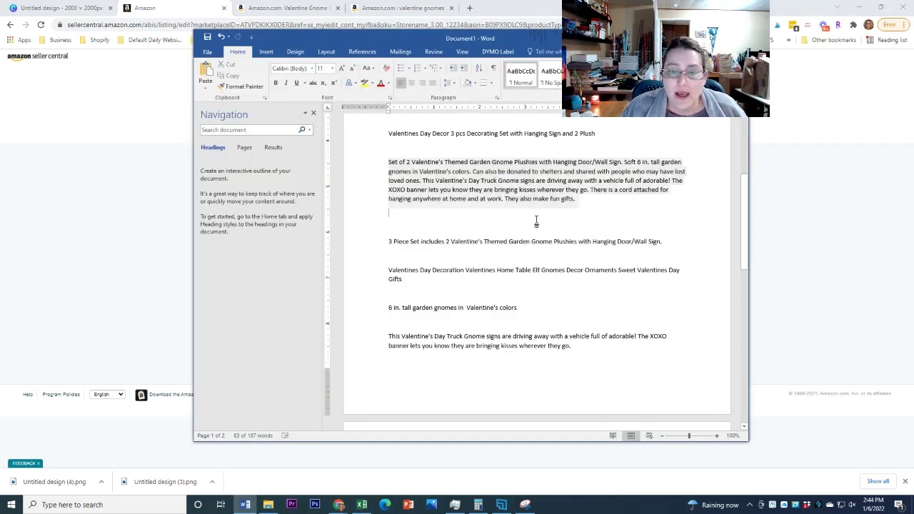
drag(591, 189, 601, 200)
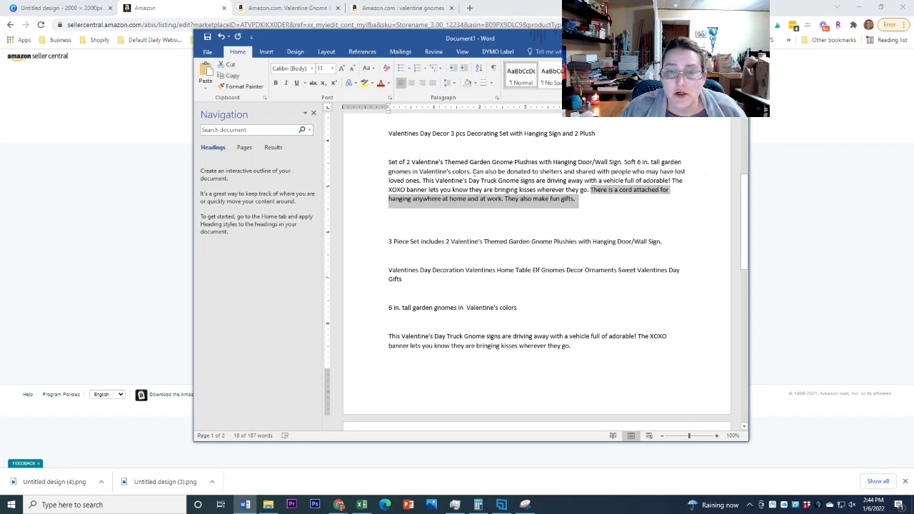
drag(472, 172, 479, 180)
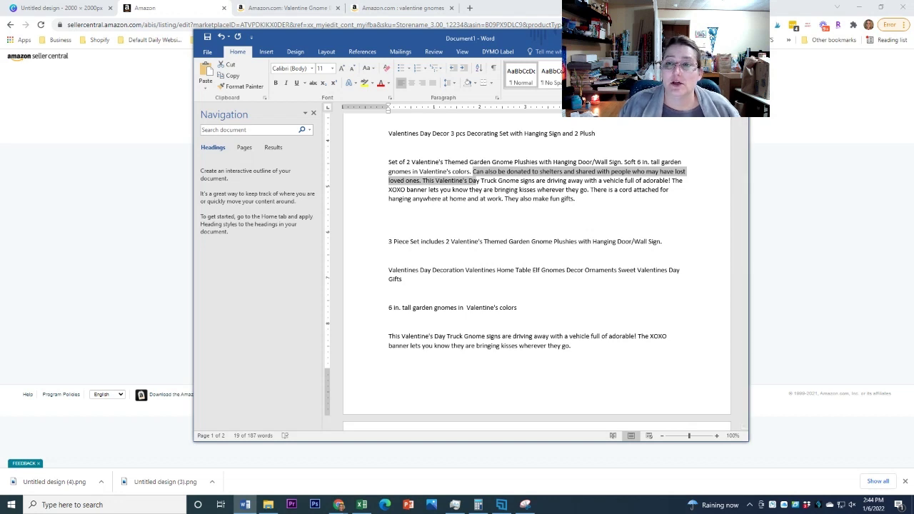
Return to the listing editor in the browser and focus the search terms field.
key(alt+Tab)
click(424, 263)
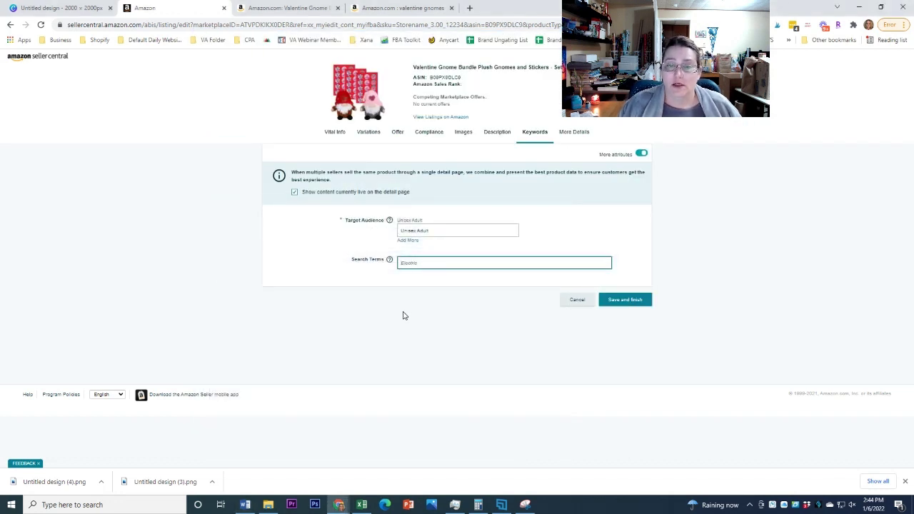
click(417, 265)
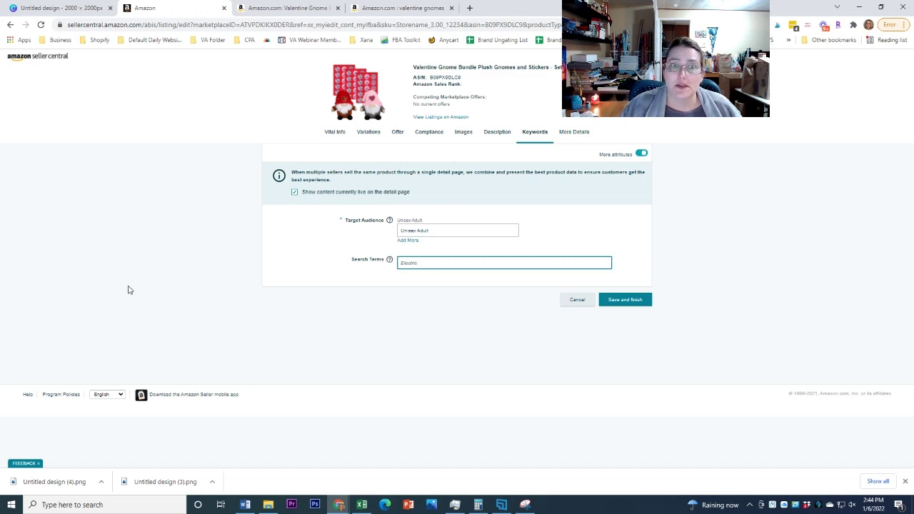
Show the listing's description section, switch to the valentine gnomes search results, and open the best-selling red gnome pair's product page.
click(498, 133)
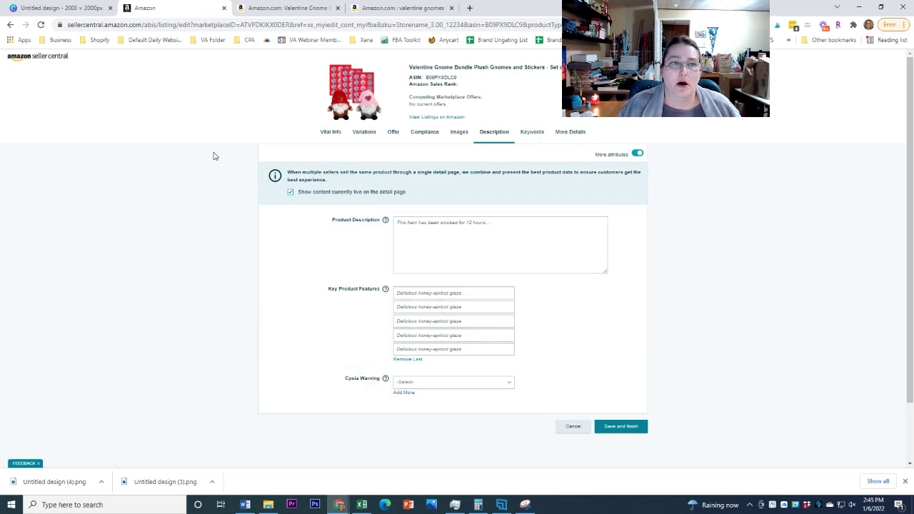
click(304, 6)
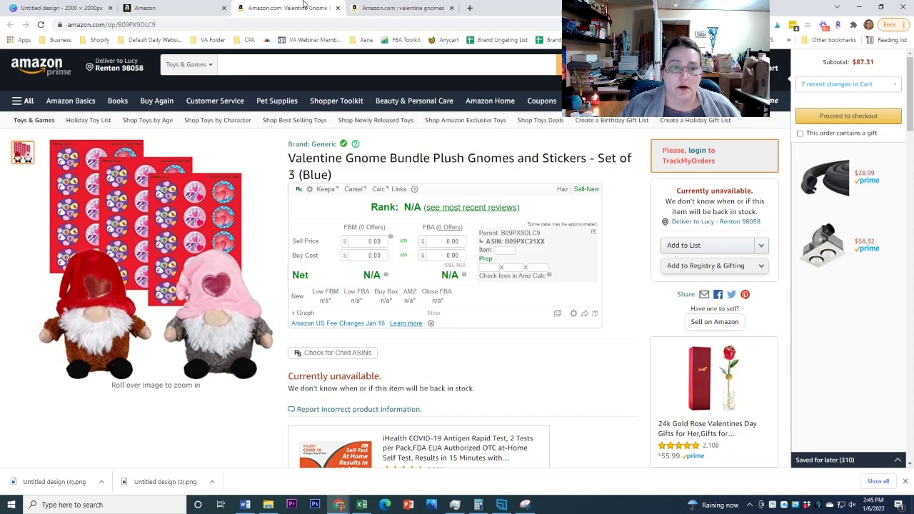
click(396, 7)
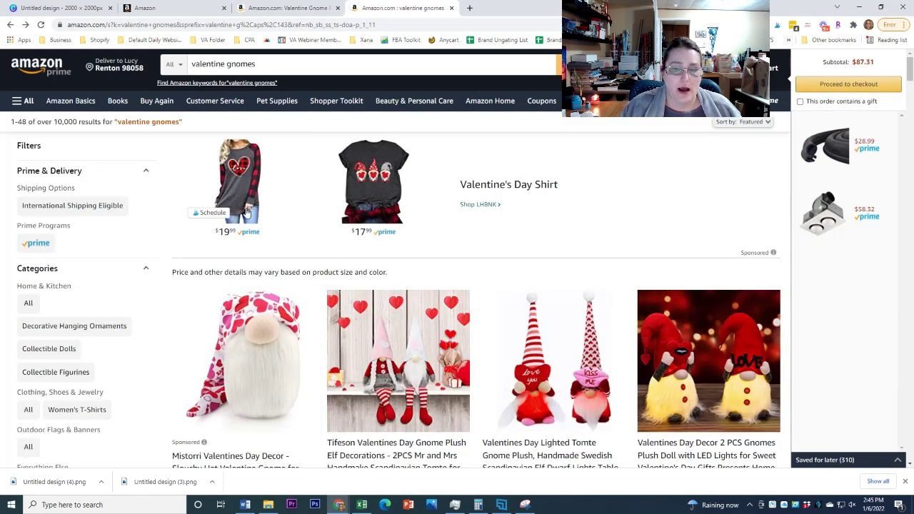
scroll(699, 211, down, 5)
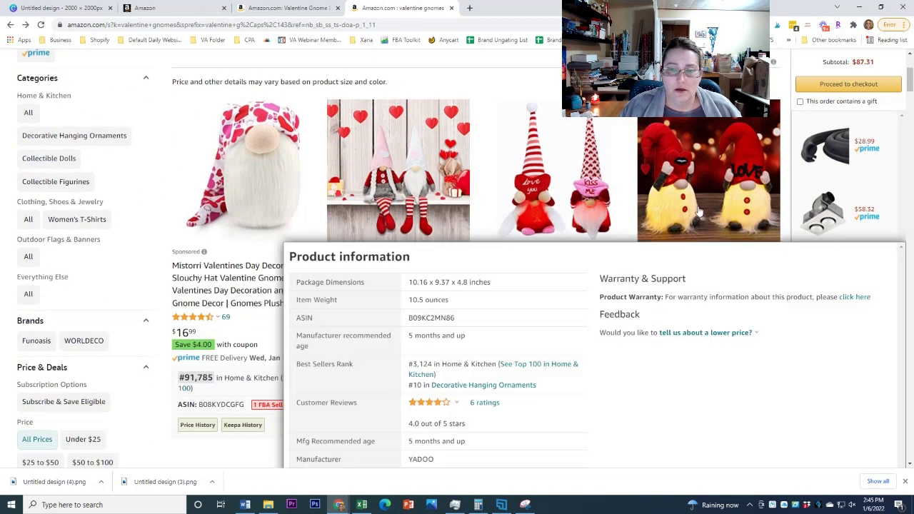
scroll(698, 211, down, 9)
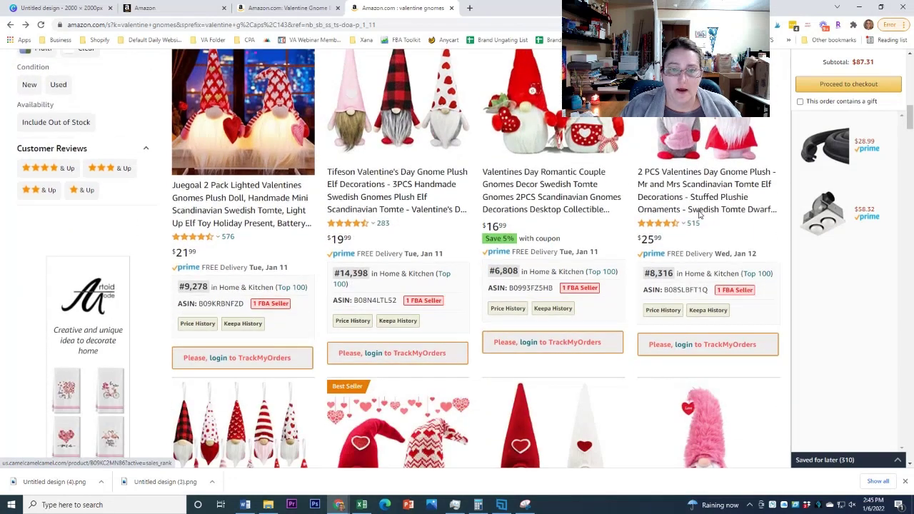
scroll(699, 215, down, 5)
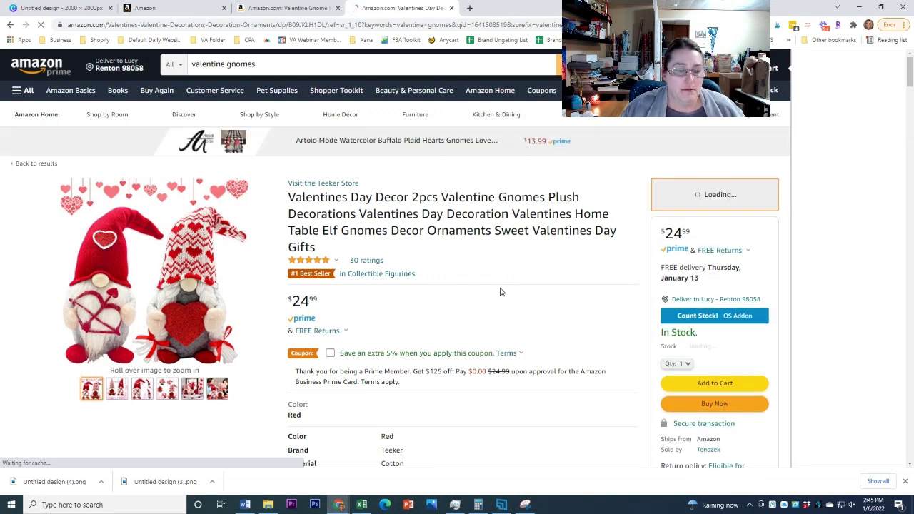
Examine the title and product images on the best-selling red gnome pair's page.
scroll(502, 294, down, 1)
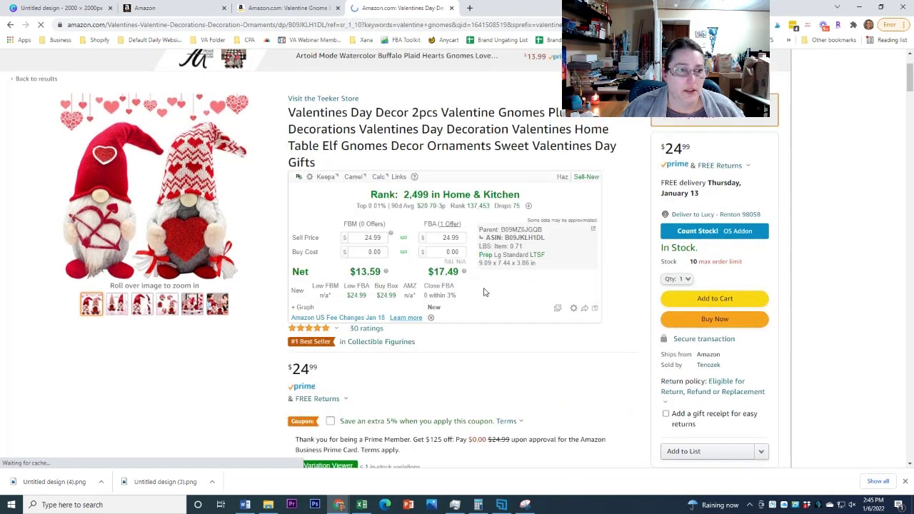
mouse_move(85, 140)
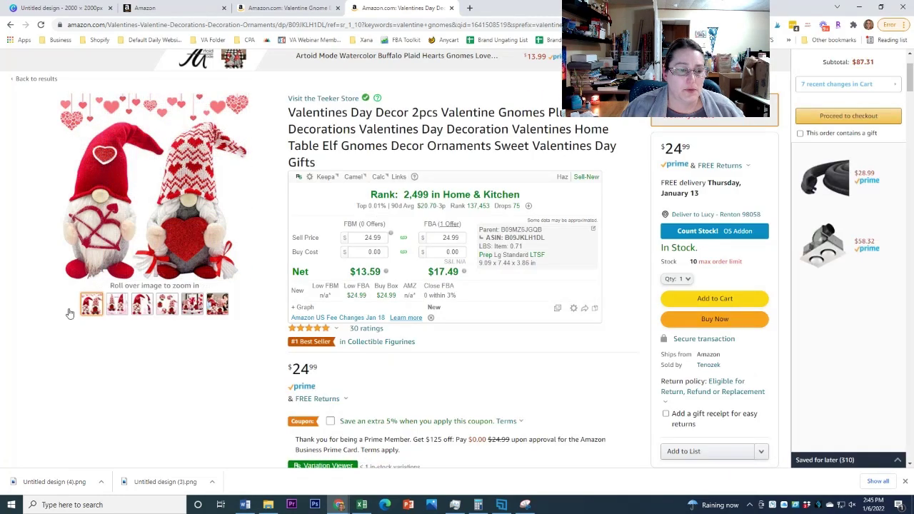
mouse_move(117, 304)
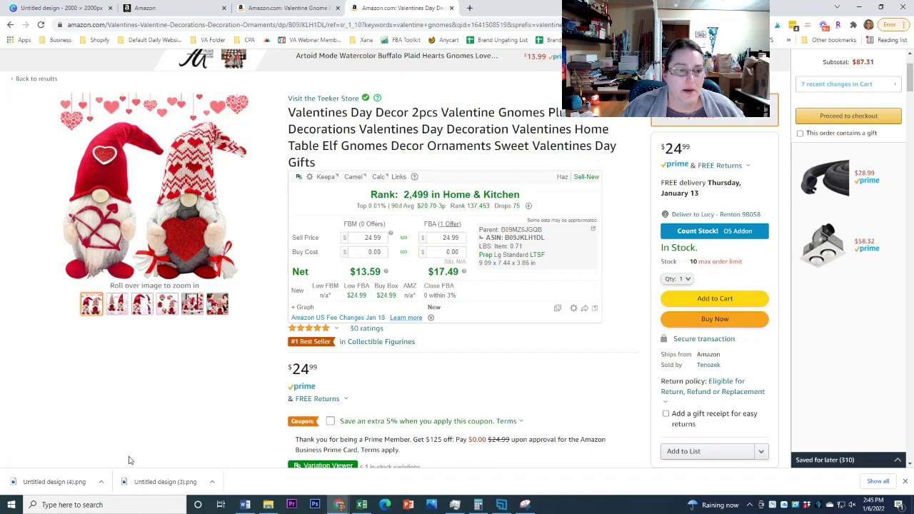
scroll(154, 438, up, 2)
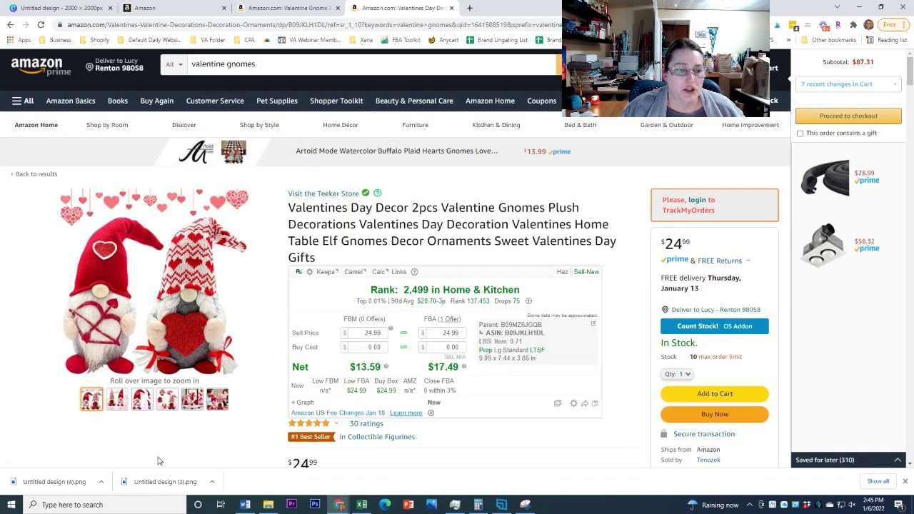
scroll(159, 460, down, 2)
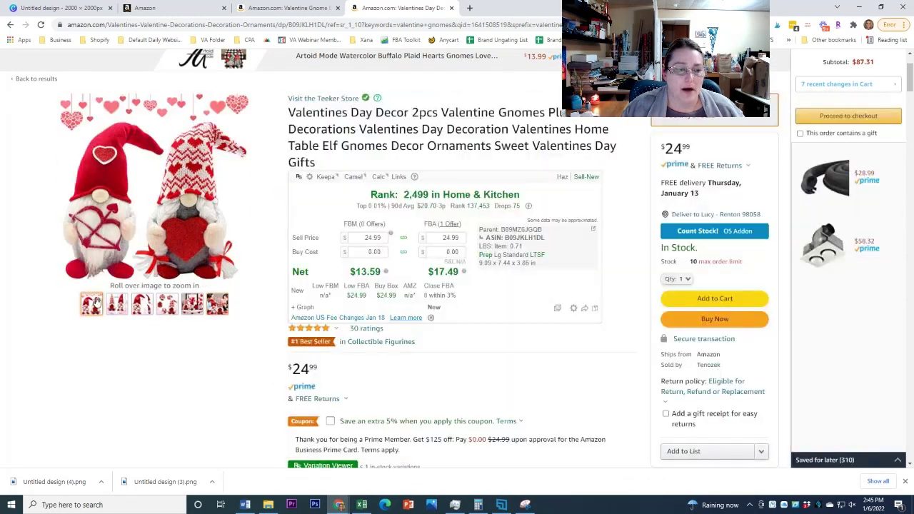
Return to the valentine gnomes search results and compare the photos, titles, prices and sales ranks of competing products.
key(alt+Left)
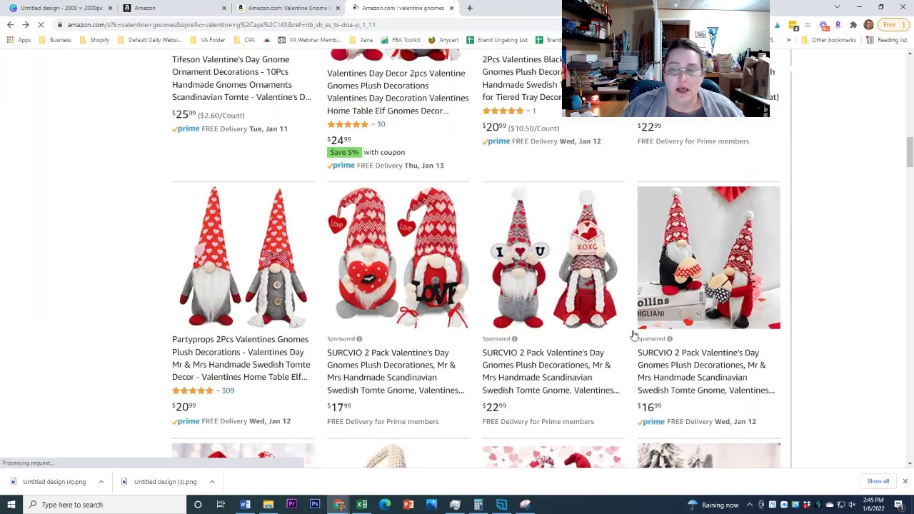
drag(909, 160, 908, 147)
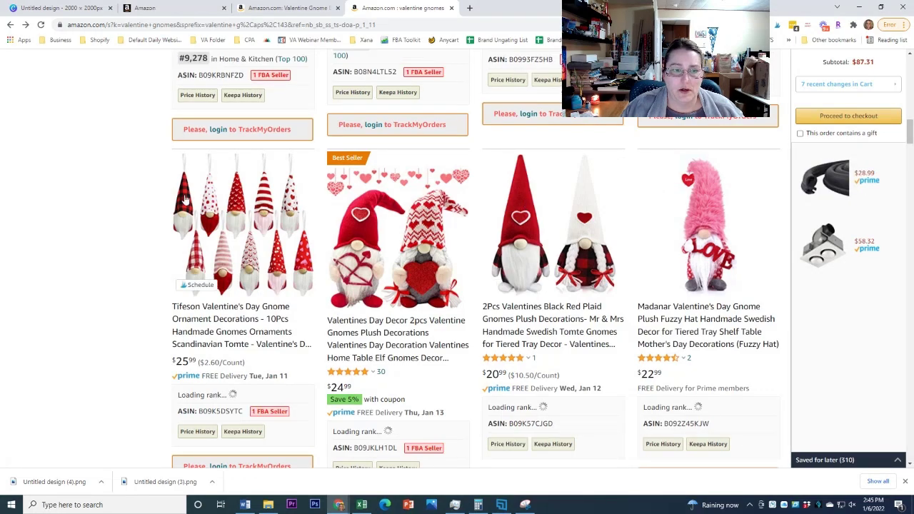
scroll(185, 201, up, 5)
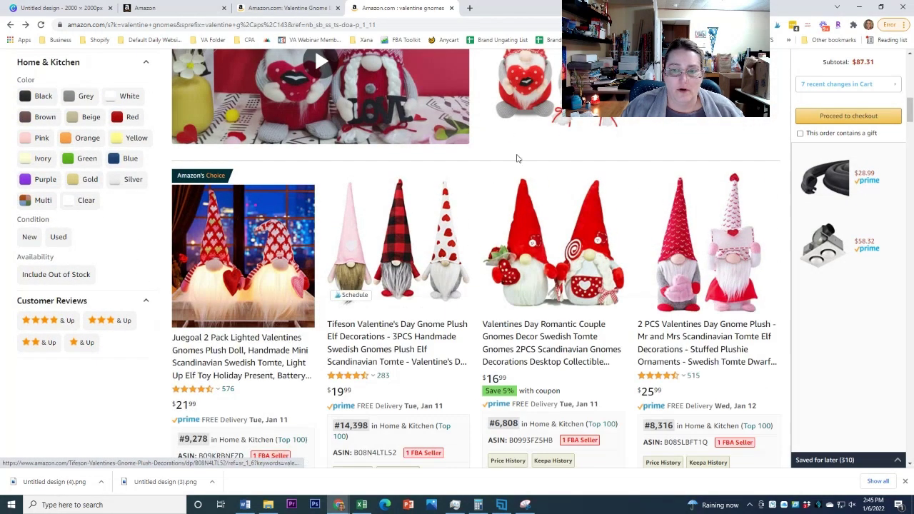
scroll(521, 185, down, 10)
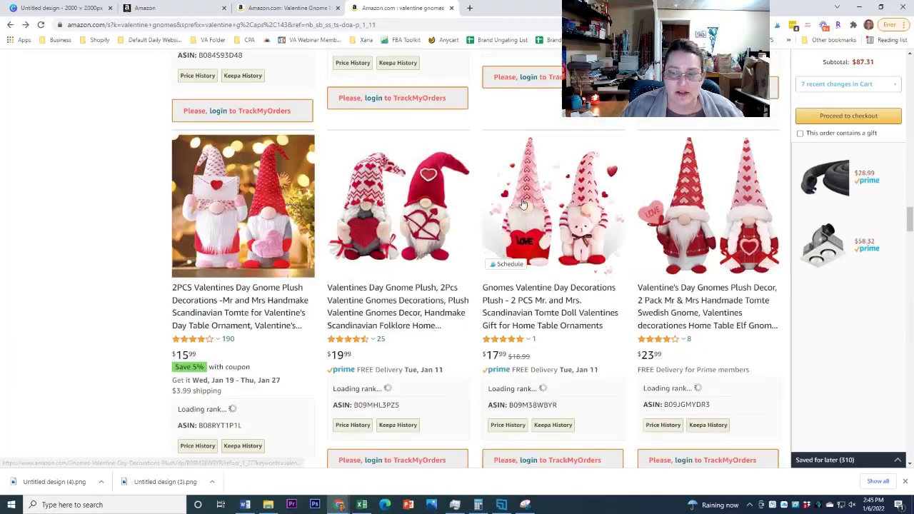
scroll(522, 204, down, 10)
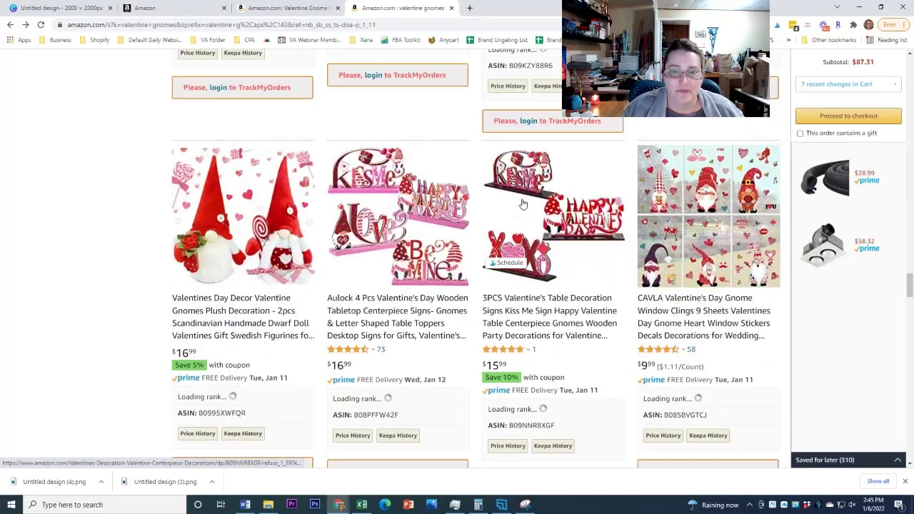
scroll(522, 204, down, 15)
scroll(522, 204, down, 10)
scroll(522, 204, up, 8)
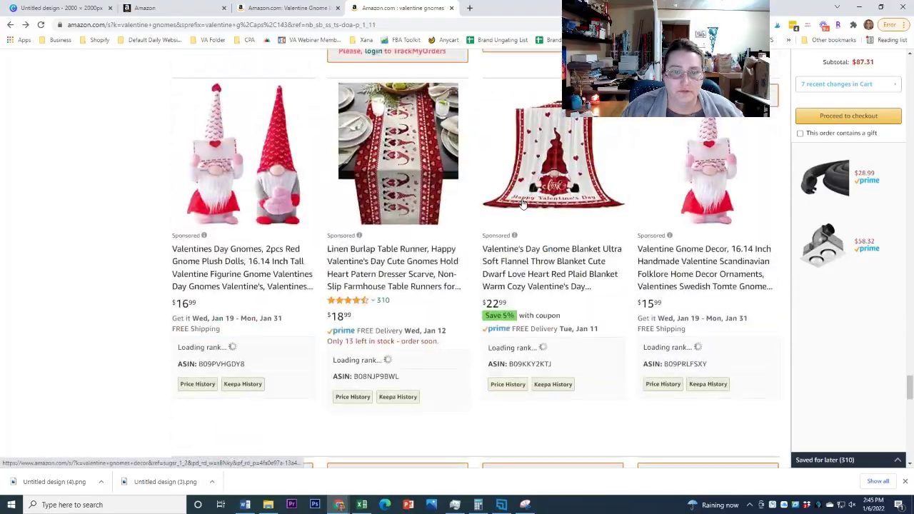
scroll(521, 204, down, 8)
scroll(522, 204, up, 6)
scroll(522, 204, up, 20)
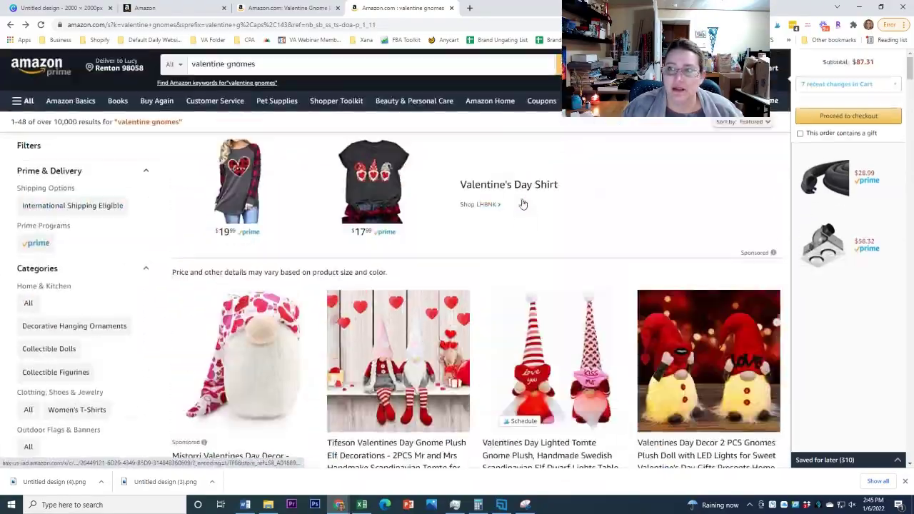
scroll(521, 204, down, 15)
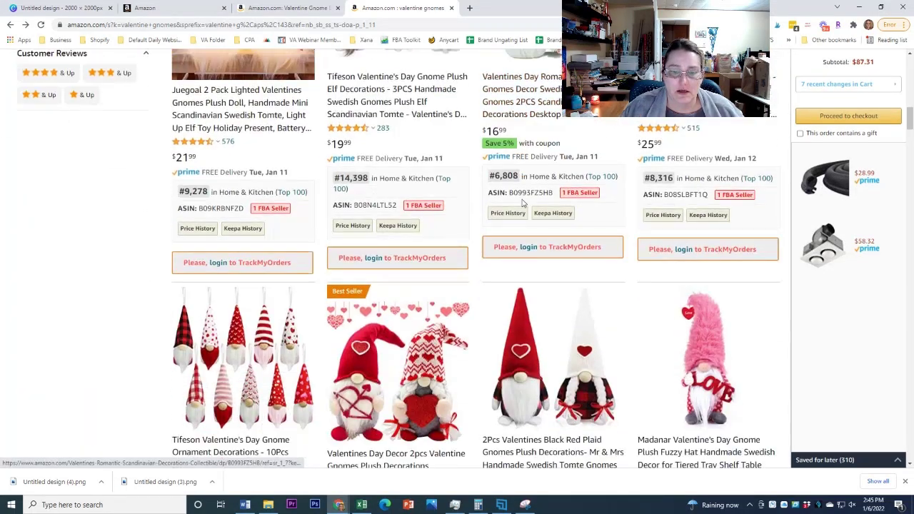
scroll(522, 204, down, 3)
mouse_move(318, 148)
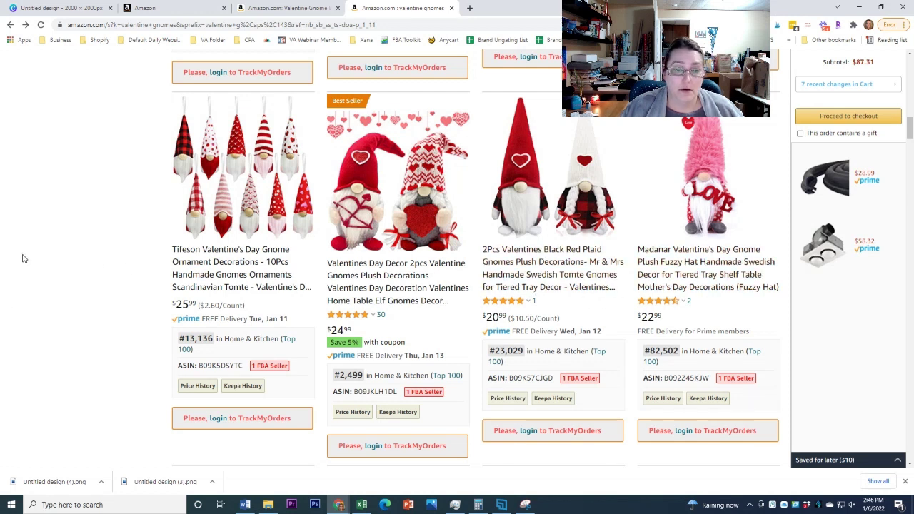
Open the best-selling gnome pair's product page and highlight the heart symbol and "Valentines Day Decor --" heading in its first bullet point.
click(389, 301)
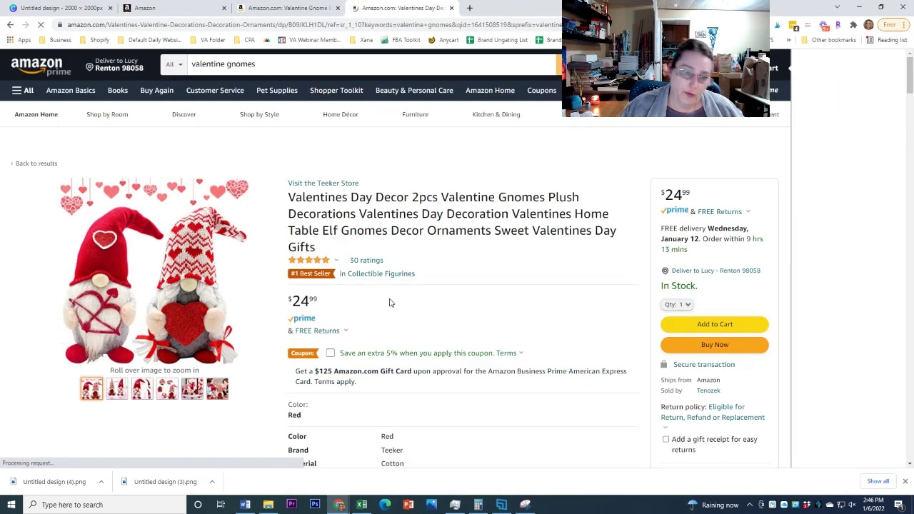
scroll(523, 314, down, 4)
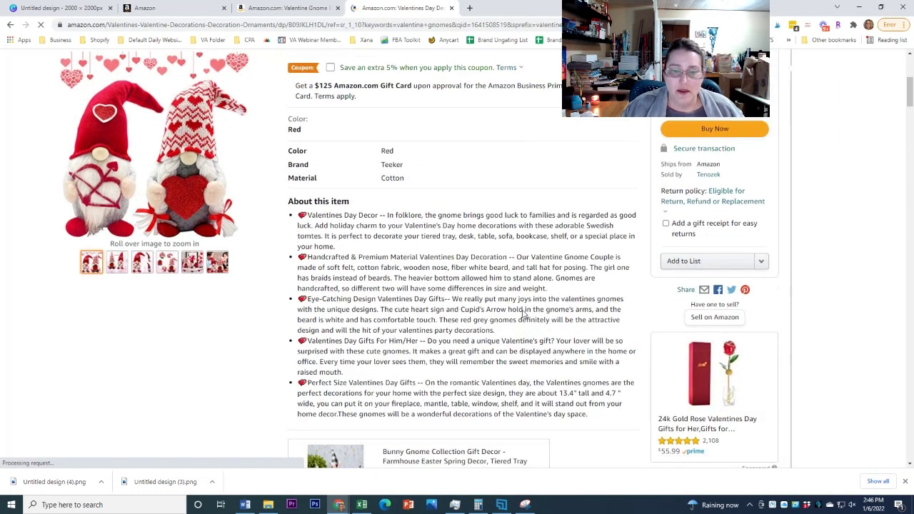
scroll(523, 309, down, 4)
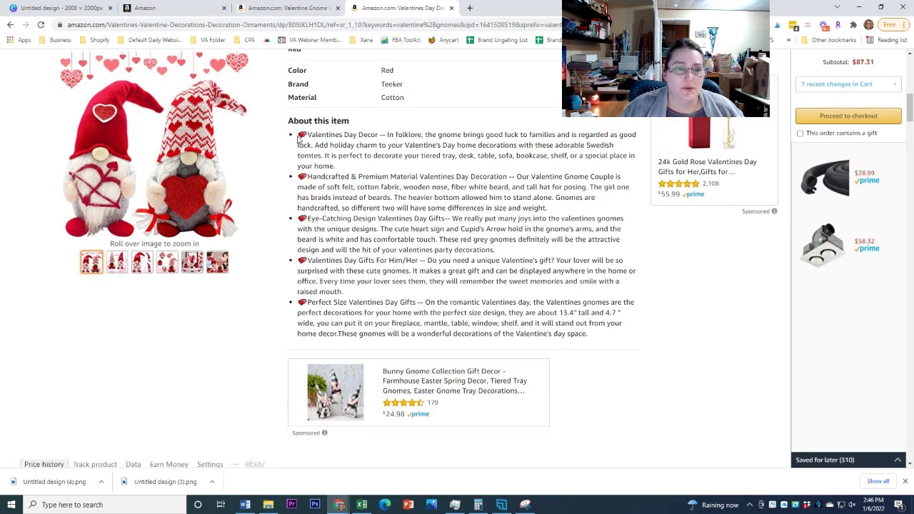
drag(297, 135, 307, 135)
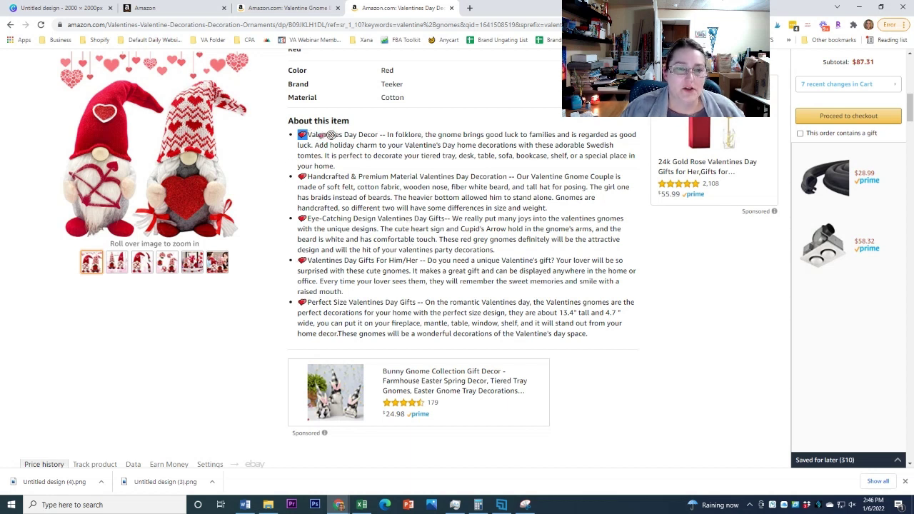
click(384, 136)
drag(385, 135, 308, 136)
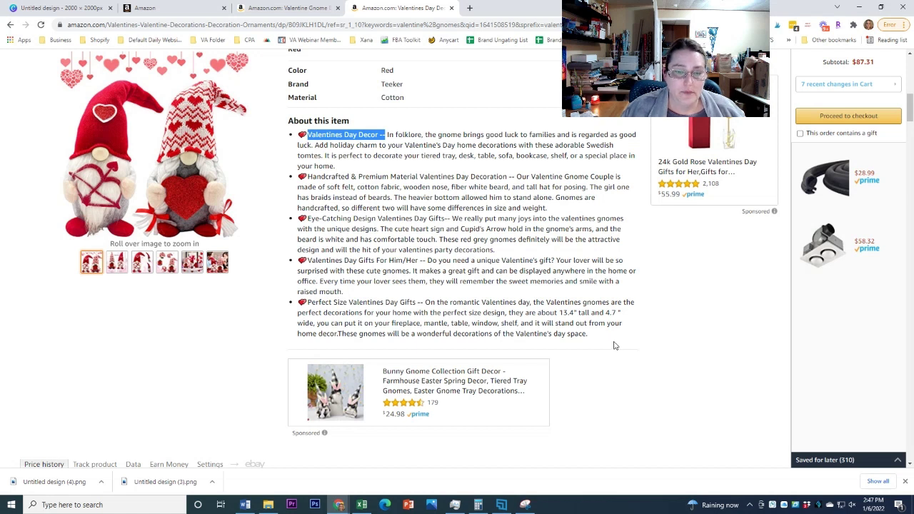
Highlight the fourth bullet's "Valentines Day Gifts For Him/Her" heading, its "It makes a great gift" phrase and the sentence about sweet memories.
drag(311, 260, 419, 260)
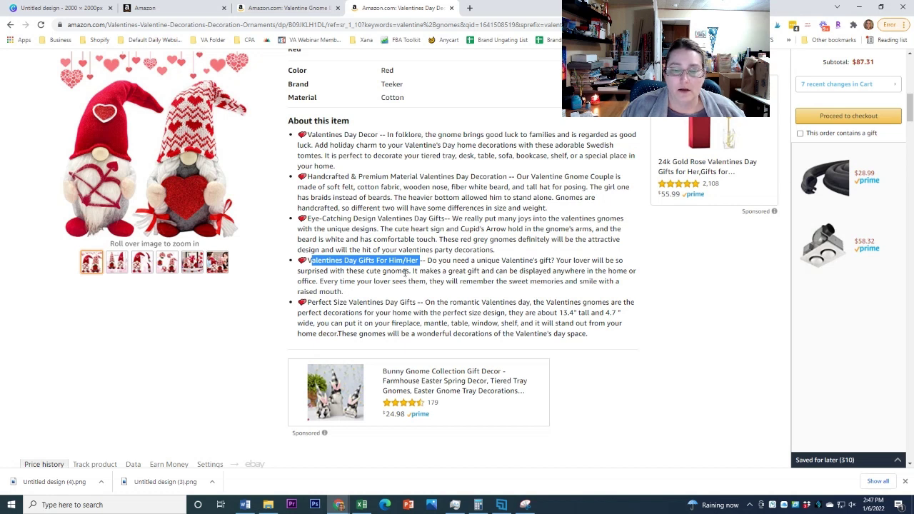
drag(411, 271, 481, 272)
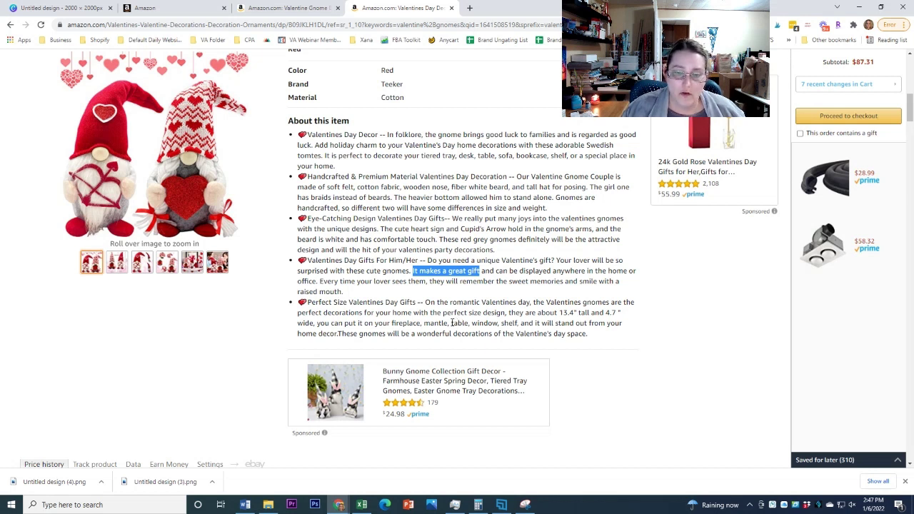
click(458, 306)
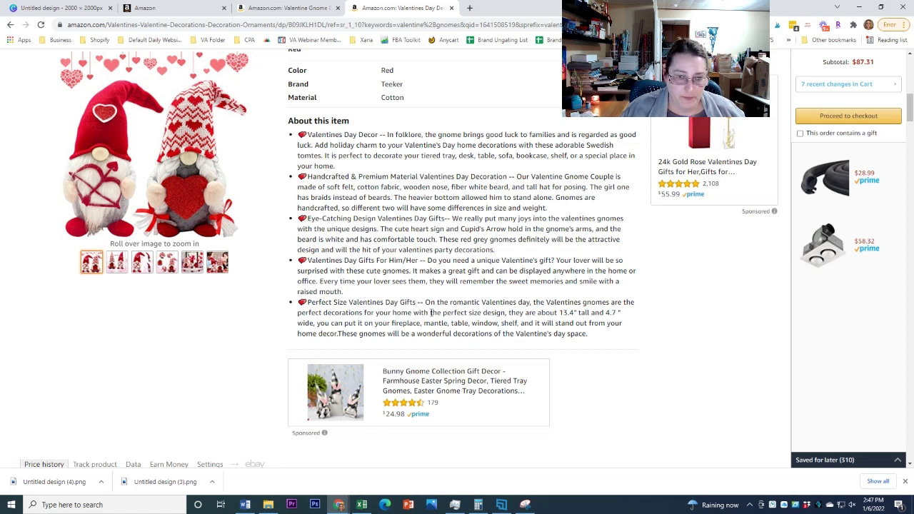
drag(321, 281, 390, 298)
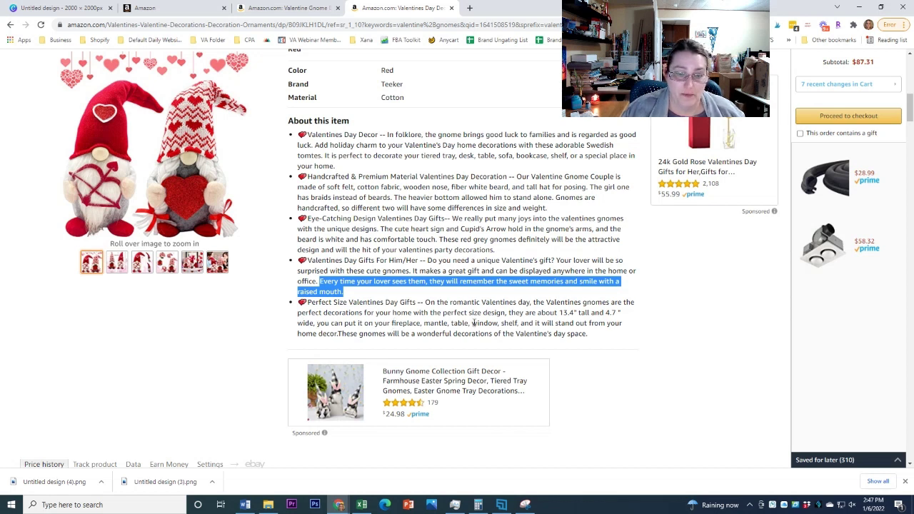
click(571, 334)
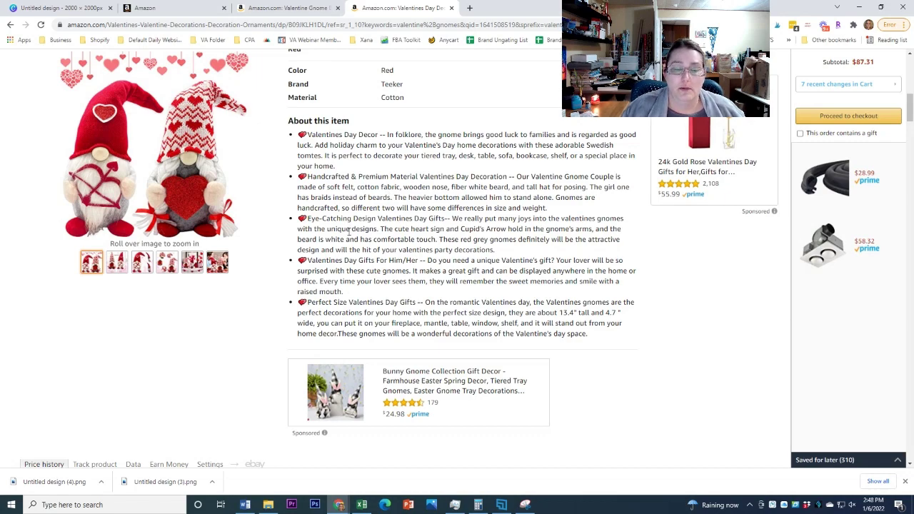
Return to the listing editor and focus the empty product description field, then switch back to the competing gnome pair's product page.
scroll(424, 204, up, 2)
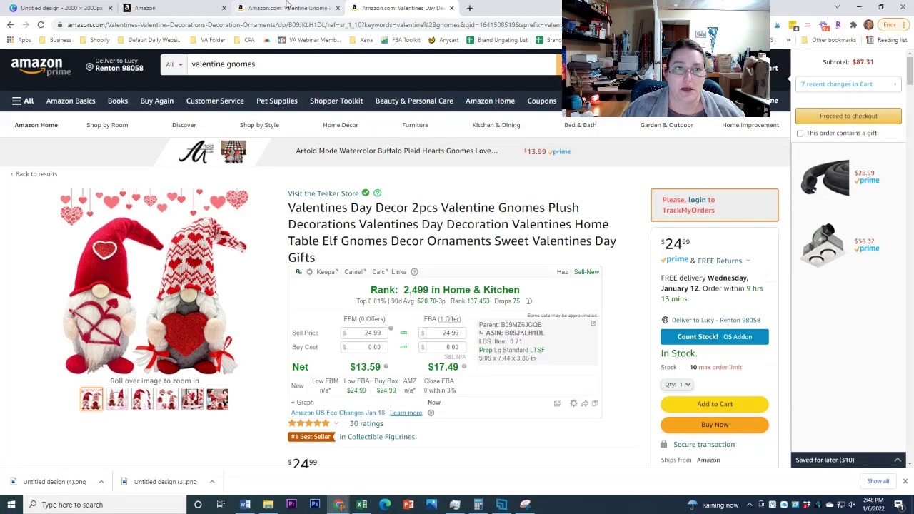
click(286, 8)
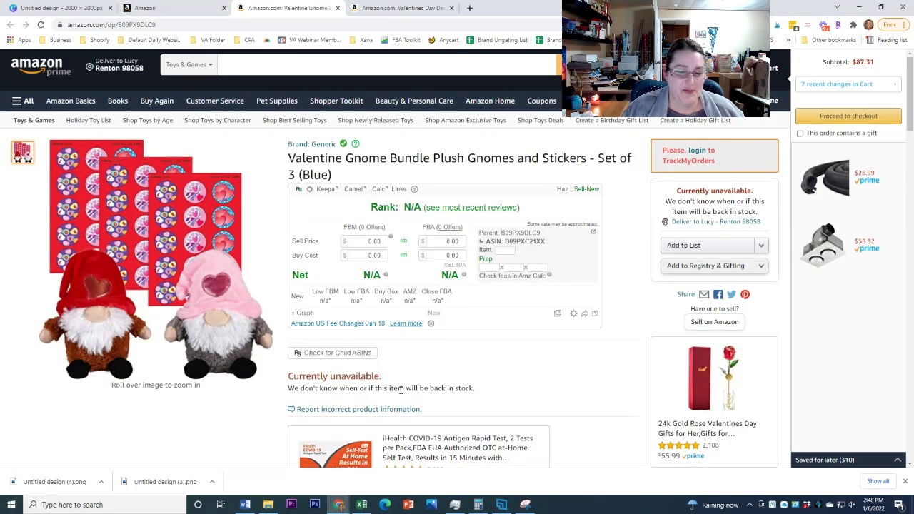
key(ctrl+shift+Tab)
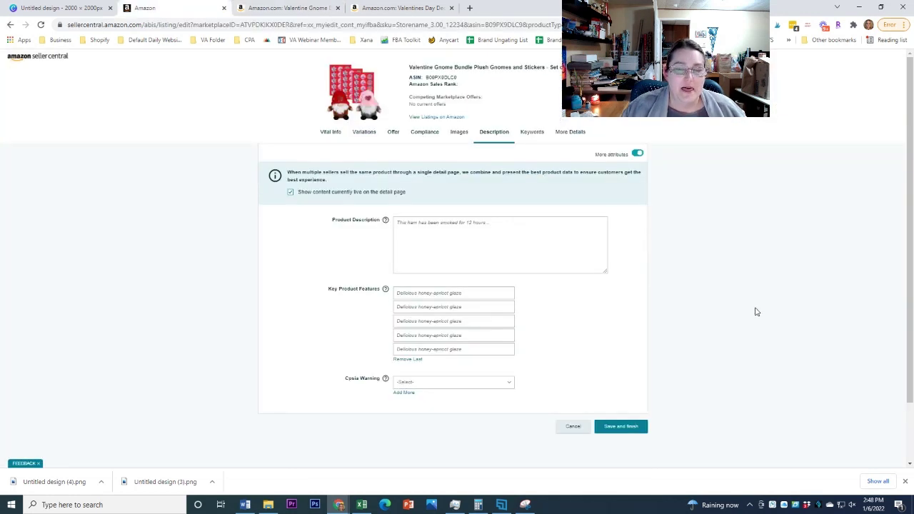
click(555, 255)
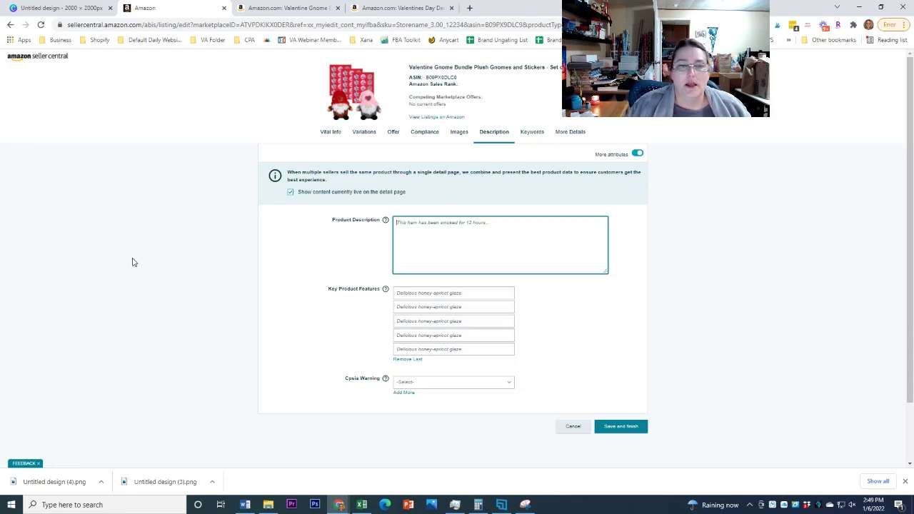
click(401, 8)
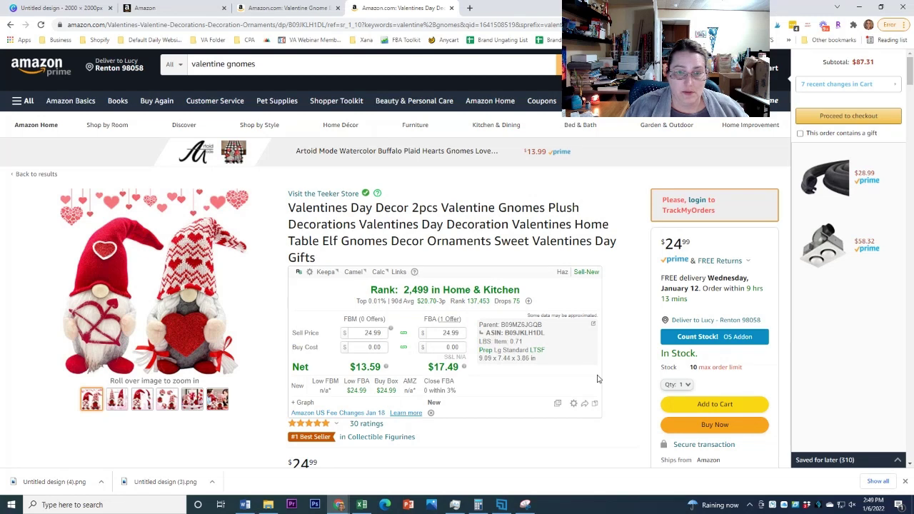
Read through the "About this item" bullet points on the competing gnome pair's product page.
scroll(598, 379, down, 5)
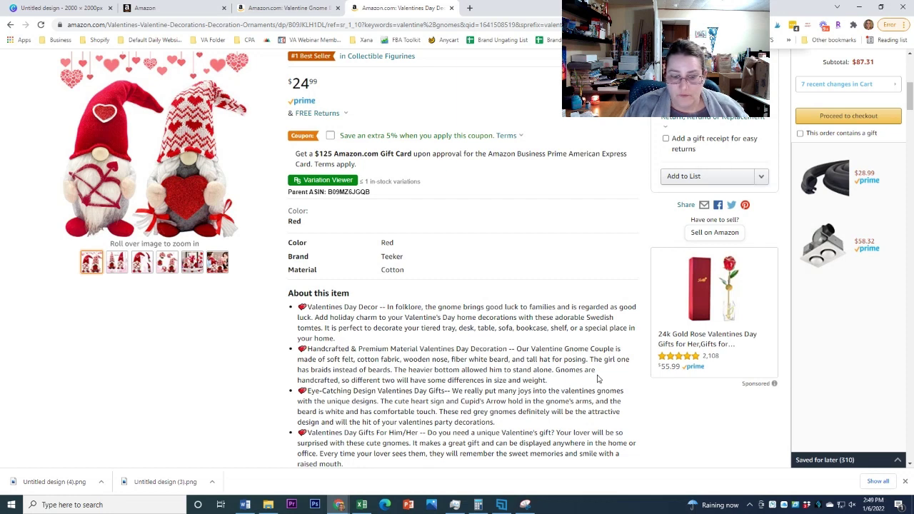
scroll(598, 379, down, 1)
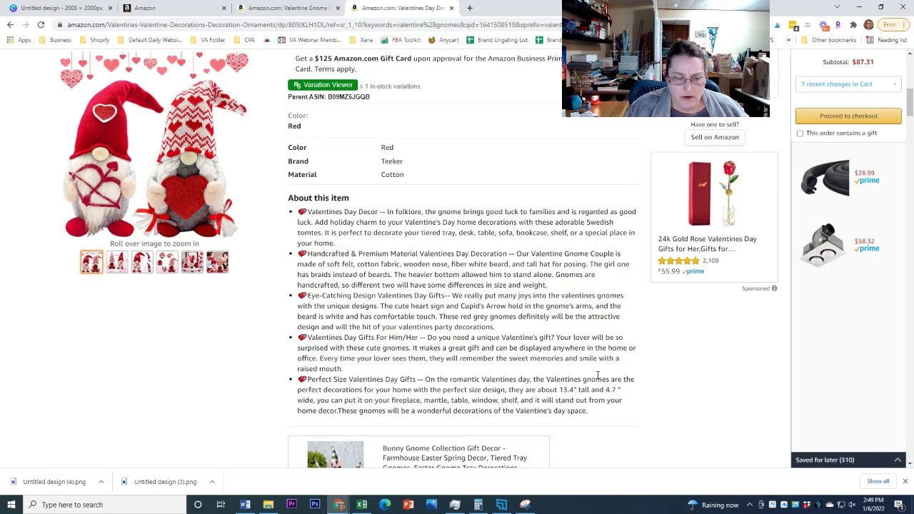
scroll(598, 379, up, 5)
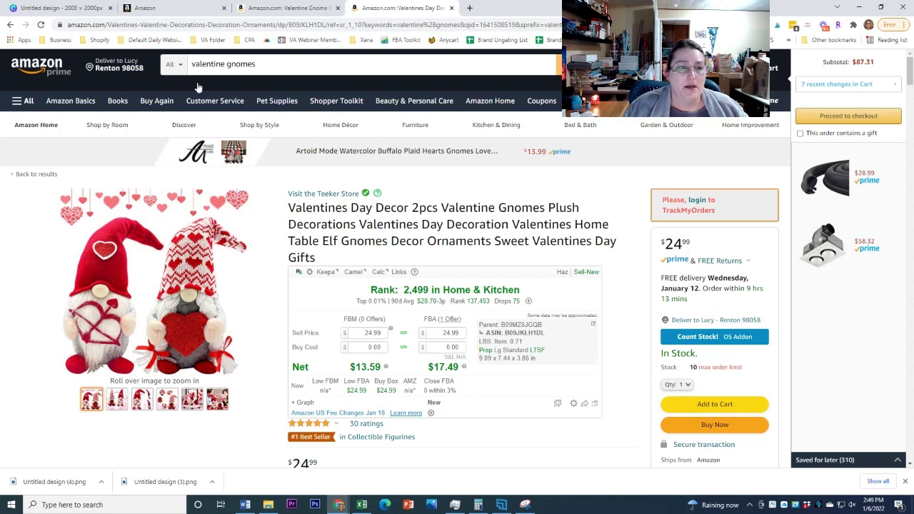
Open the Amazon home page in a new tab and search it for "valentine day gift basket".
right_click(39, 66)
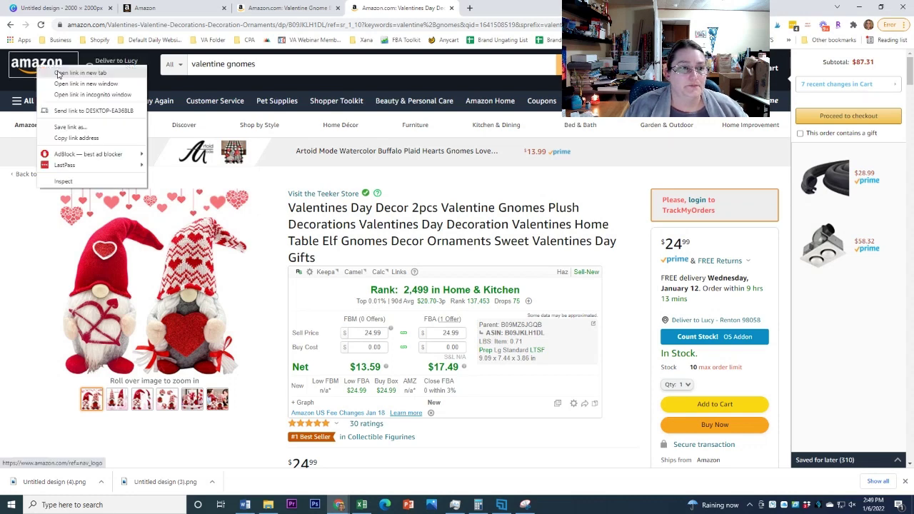
click(58, 73)
click(510, 7)
click(367, 60)
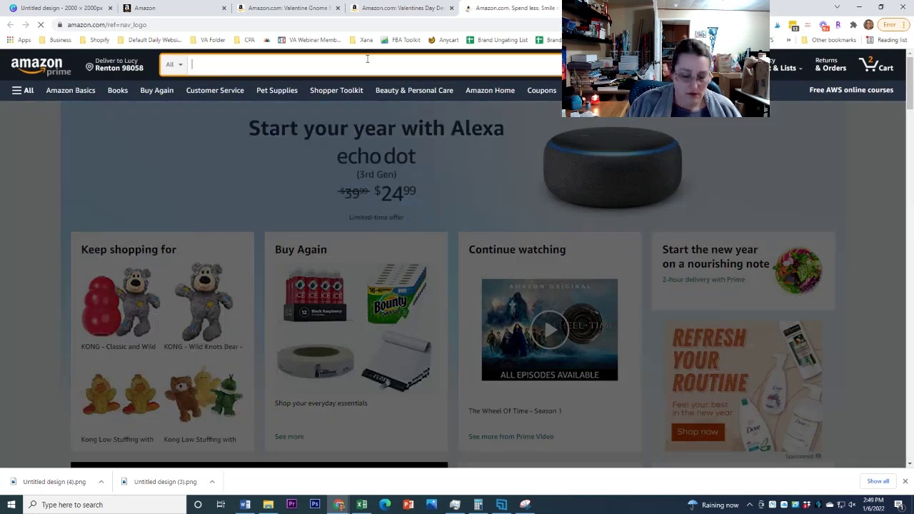
text(valentine)
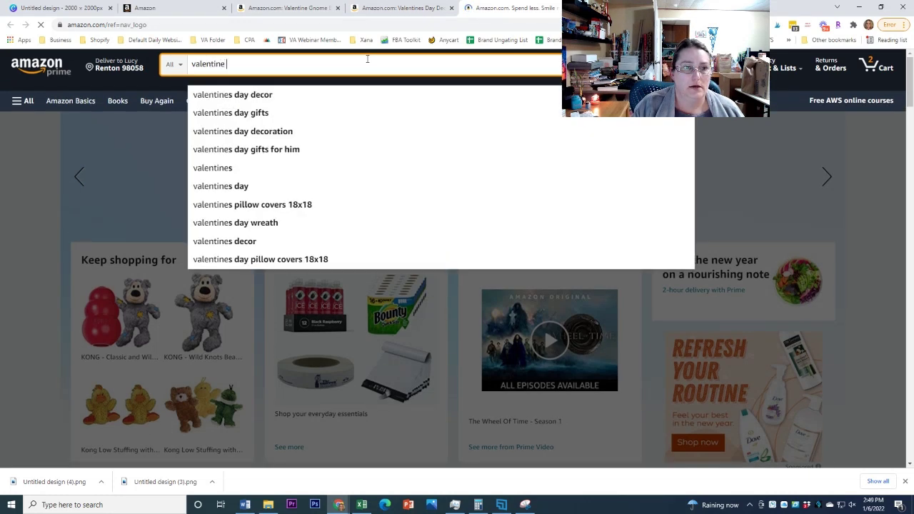
text( day gift basket)
key(Return)
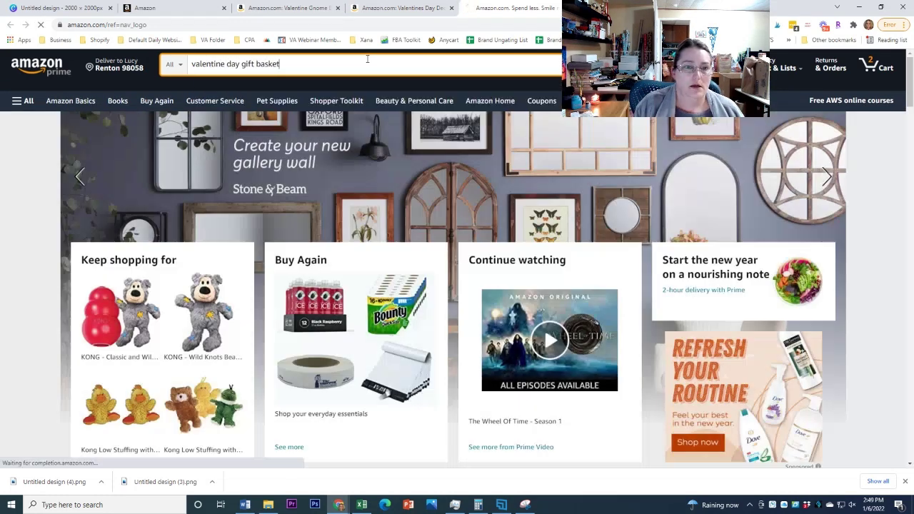
Examine the first rows of gift basket results, comparing photos, titles, prices and sales ranks of the food and spa sets.
click(287, 66)
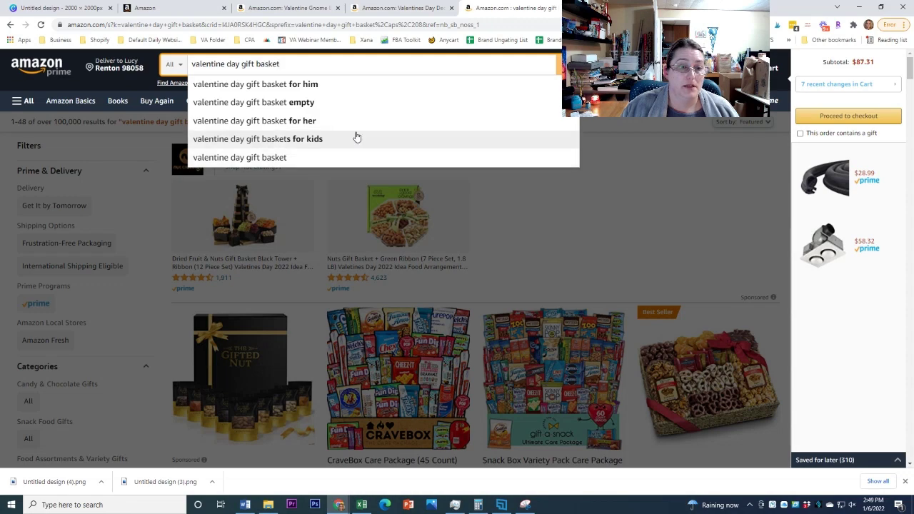
click(685, 170)
scroll(650, 171, down, 3)
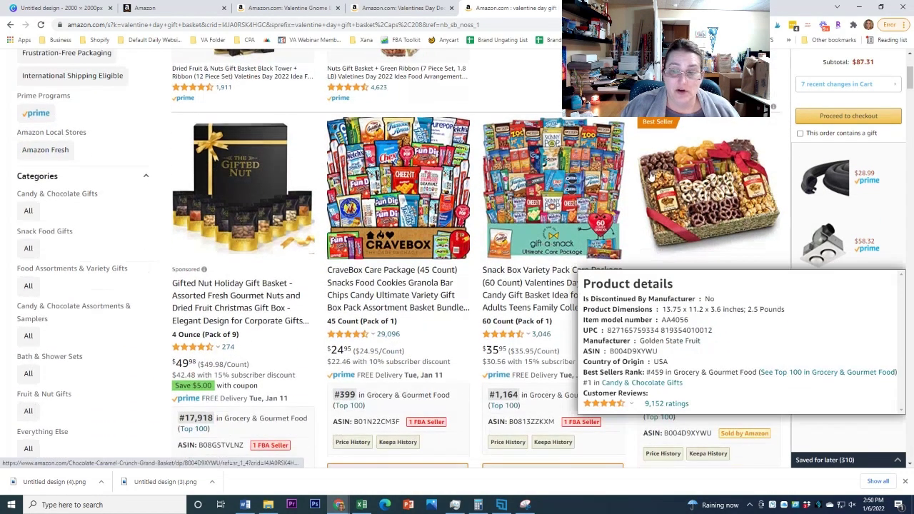
mouse_move(360, 187)
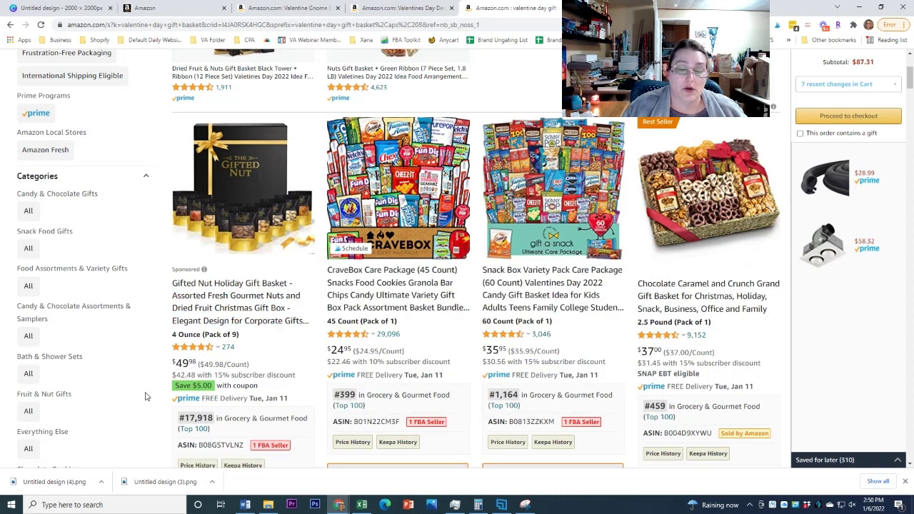
scroll(145, 395, down, 2)
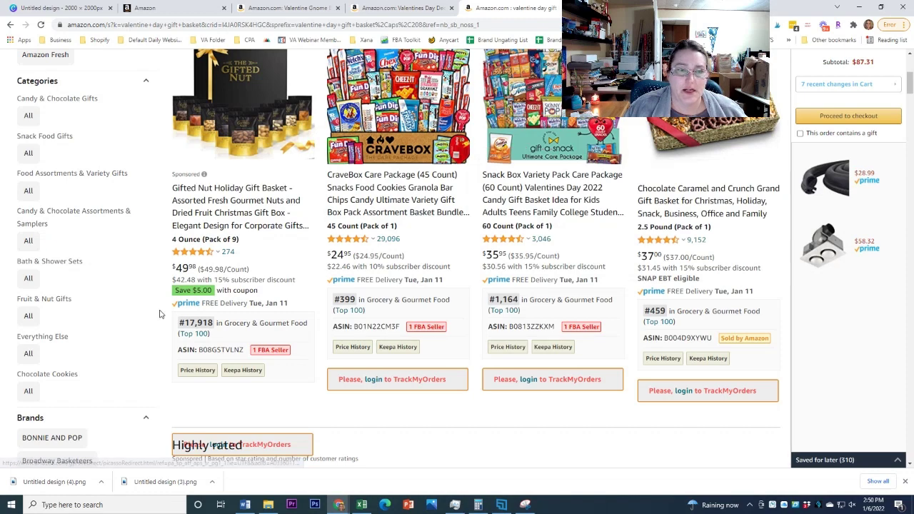
scroll(160, 314, down, 6)
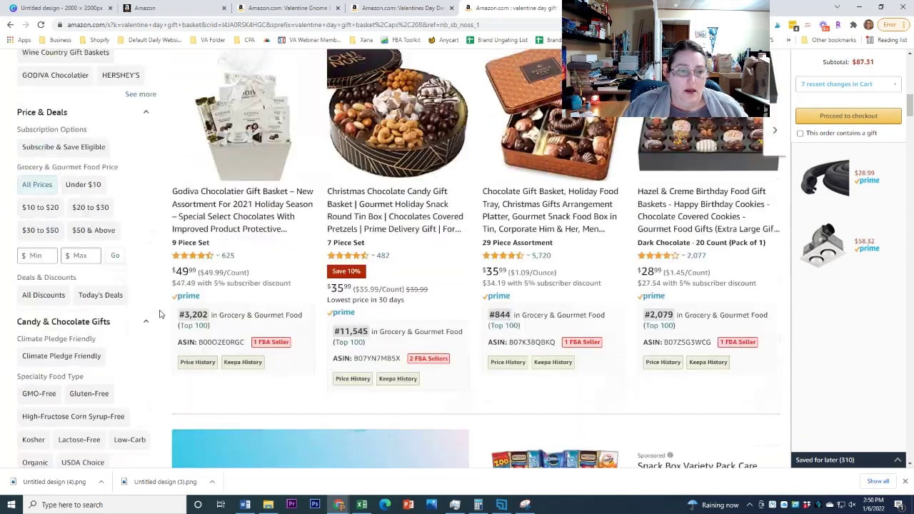
scroll(214, 214, up, 2)
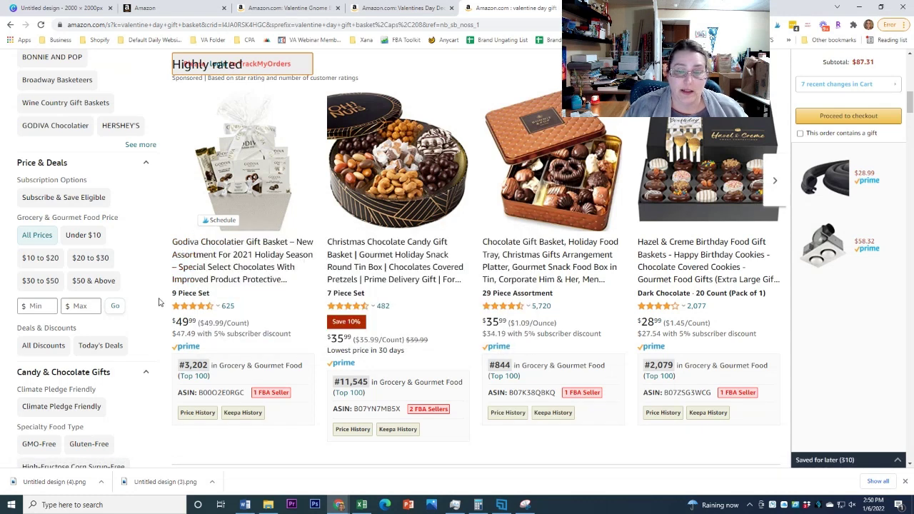
scroll(310, 433, down, 1)
scroll(310, 433, down, 8)
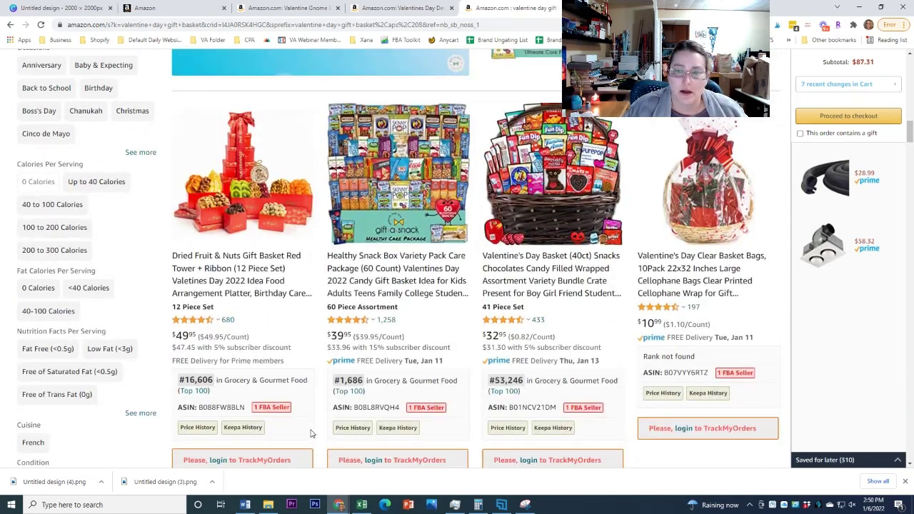
scroll(311, 433, down, 5)
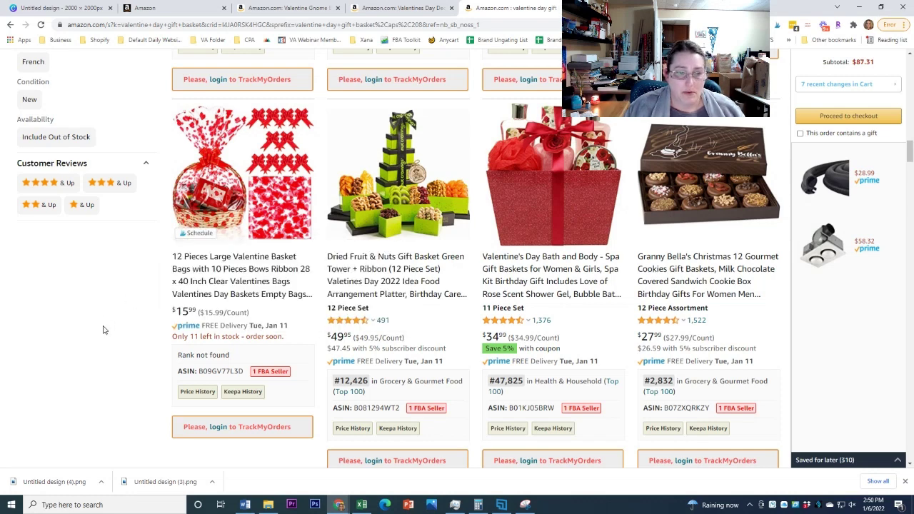
mouse_move(296, 201)
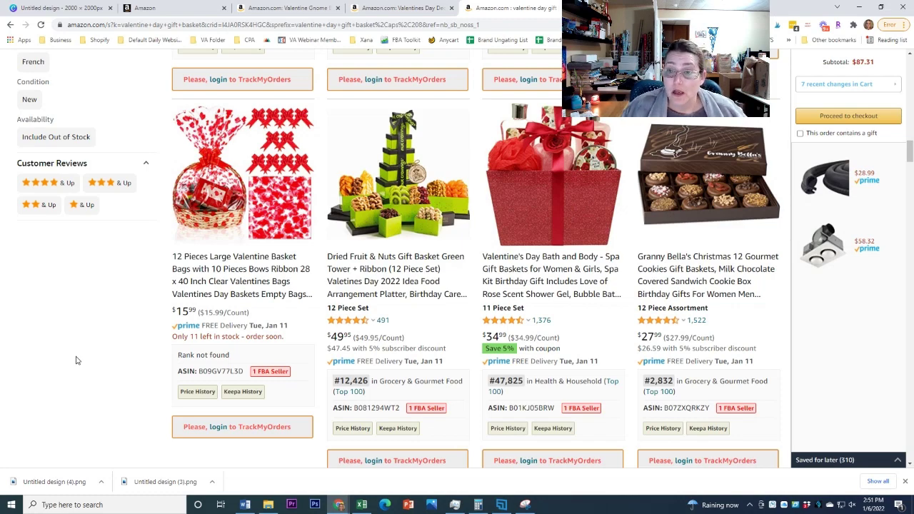
Look further down the gift basket results for a bundle of assorted items comparable to the gnome and sticker set.
scroll(77, 359, down, 8)
scroll(77, 360, down, 7)
scroll(77, 360, down, 5)
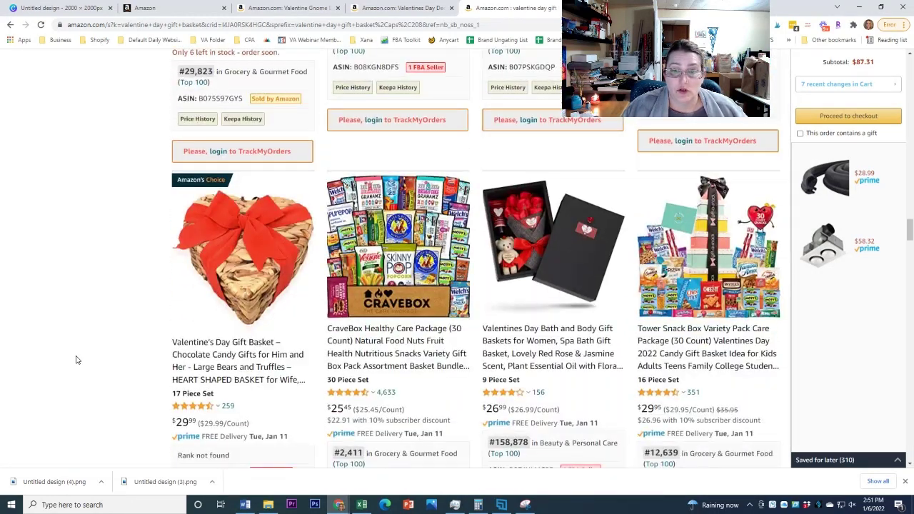
scroll(77, 360, down, 1)
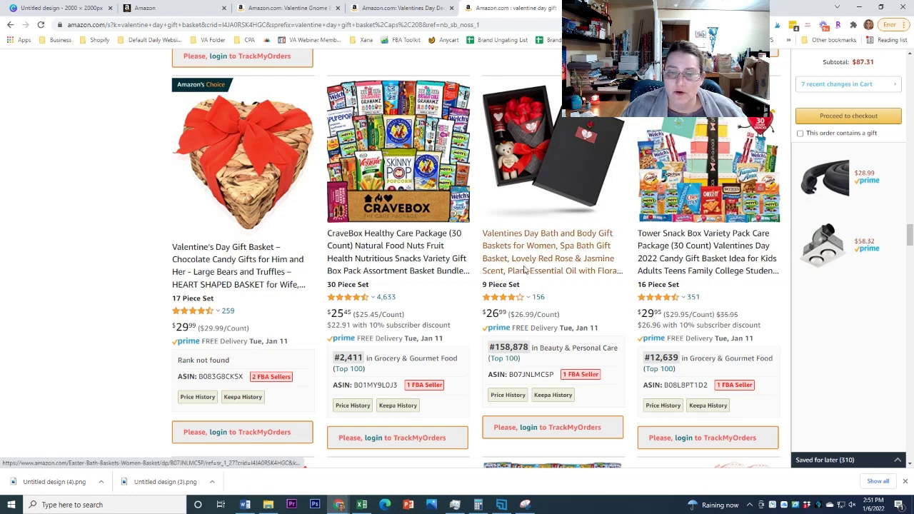
mouse_move(550, 157)
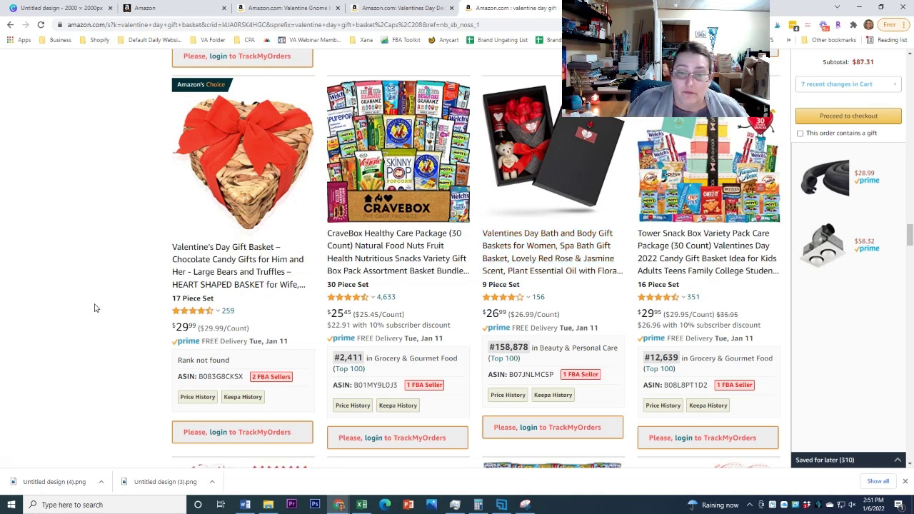
scroll(80, 309, down, 5)
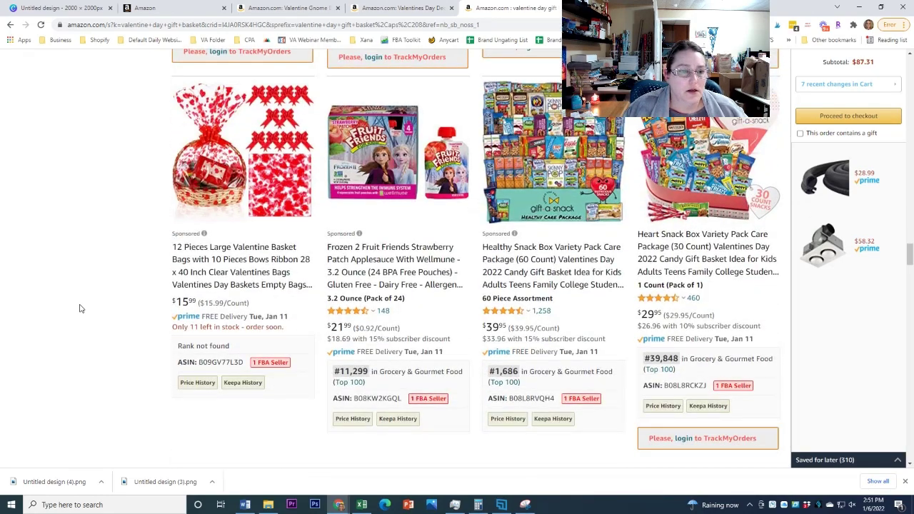
scroll(80, 308, down, 5)
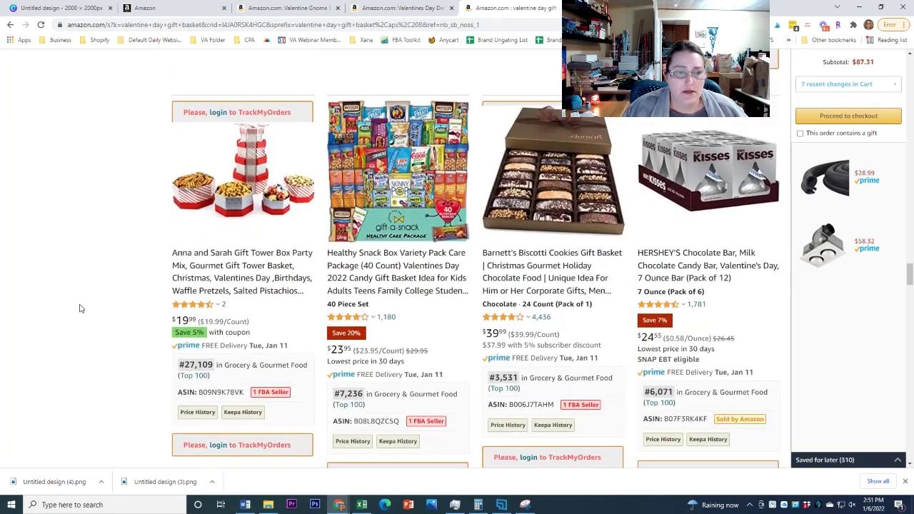
scroll(80, 309, down, 10)
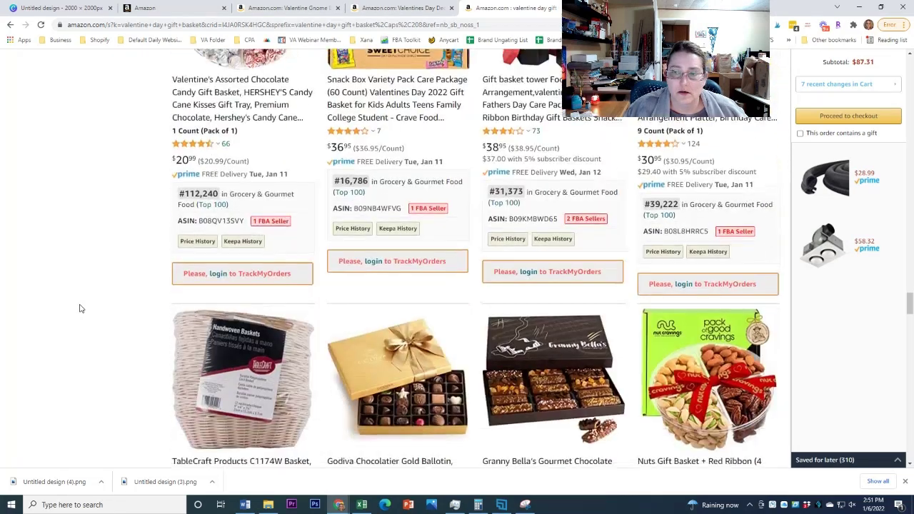
scroll(80, 308, down, 5)
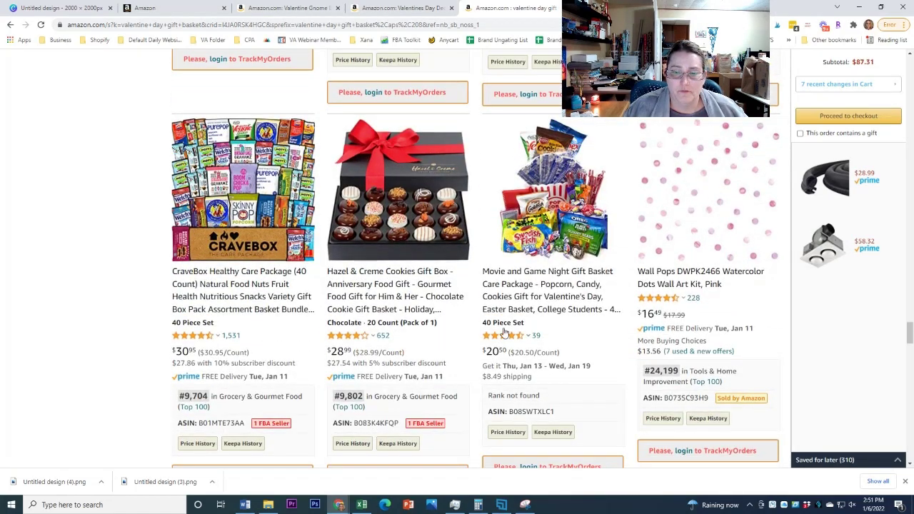
Open the Movie and Game Night Gift Basket listing and highlight the openings of its first three bullets, including "Snacks include:" and "Candy includes:".
click(514, 306)
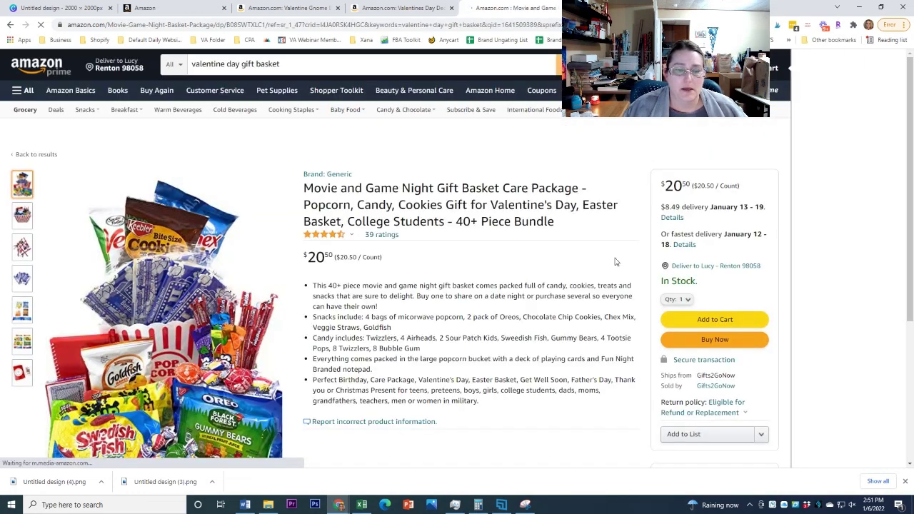
scroll(614, 259, down, 1)
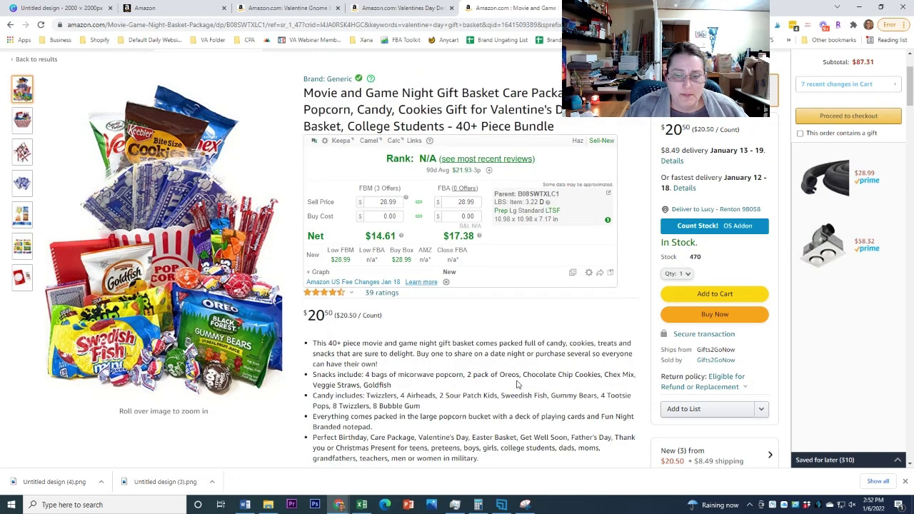
scroll(518, 384, down, 1)
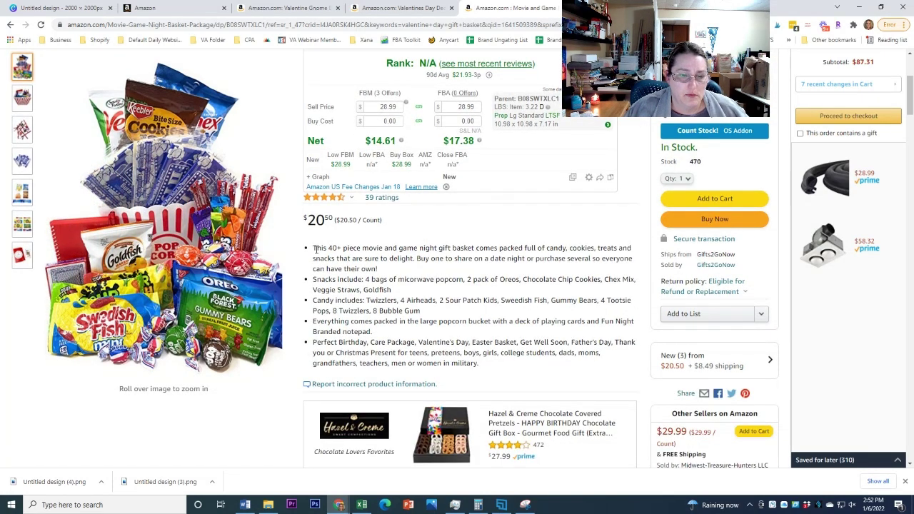
drag(314, 249, 361, 248)
drag(364, 279, 313, 279)
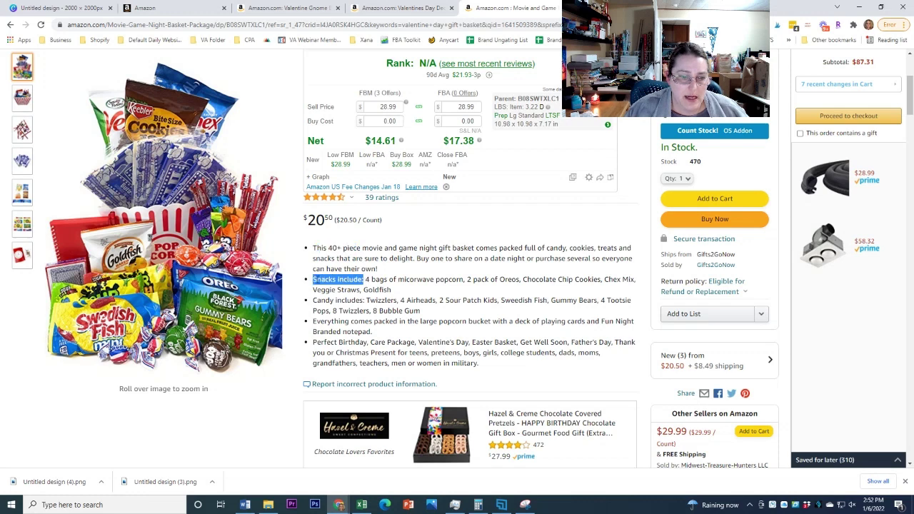
drag(369, 302, 313, 300)
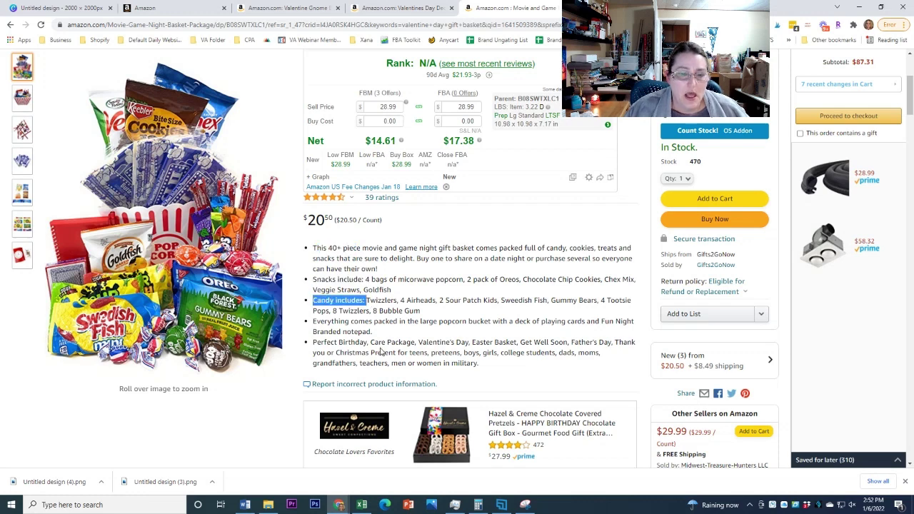
Highlight the full list of candies in the gift basket's third bullet, from Twizzlers to 8 Bubble Gum.
scroll(381, 351, up, 1)
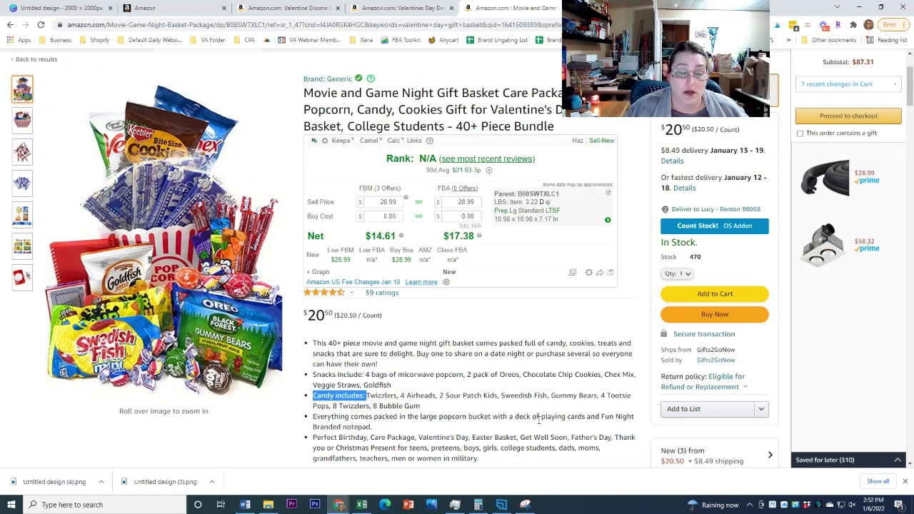
click(343, 402)
drag(315, 397, 352, 396)
click(426, 406)
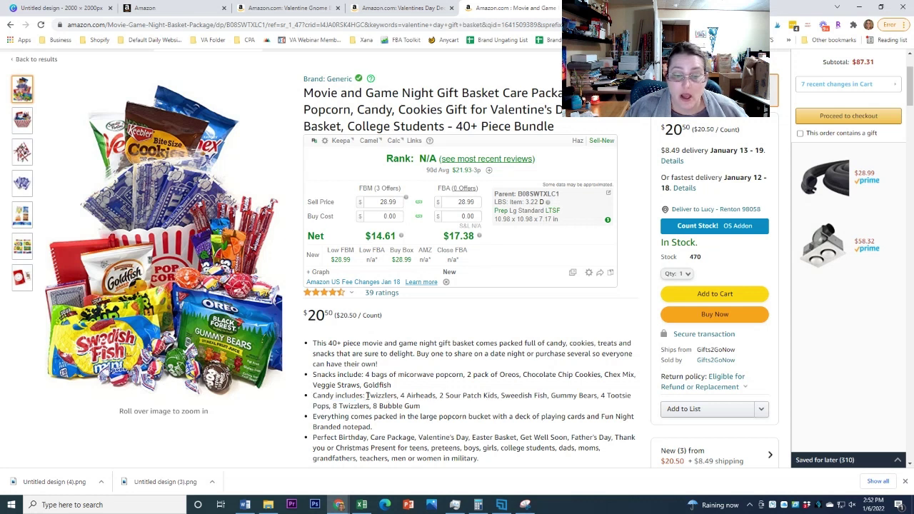
drag(367, 396, 421, 406)
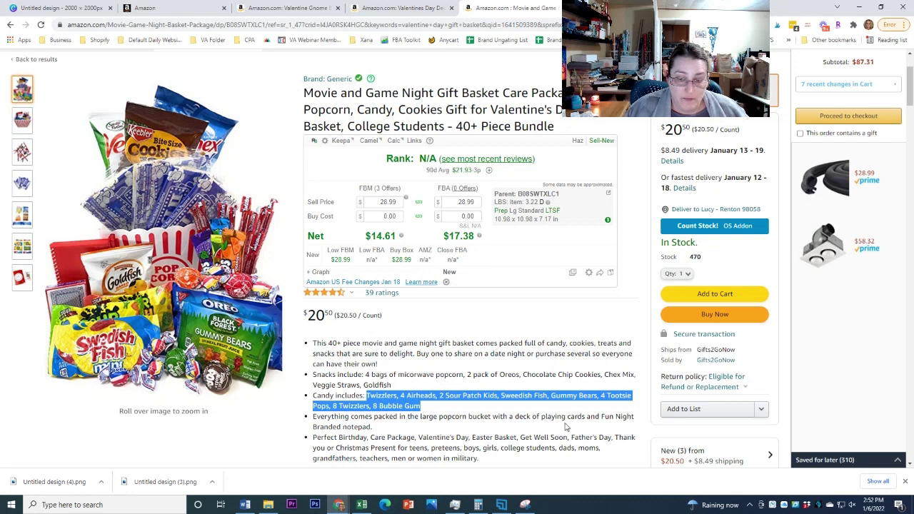
Highlight "Fun Night Branded notepad." in the fourth bullet and inspect the notepad's custom label in the last product photo.
drag(601, 418, 604, 429)
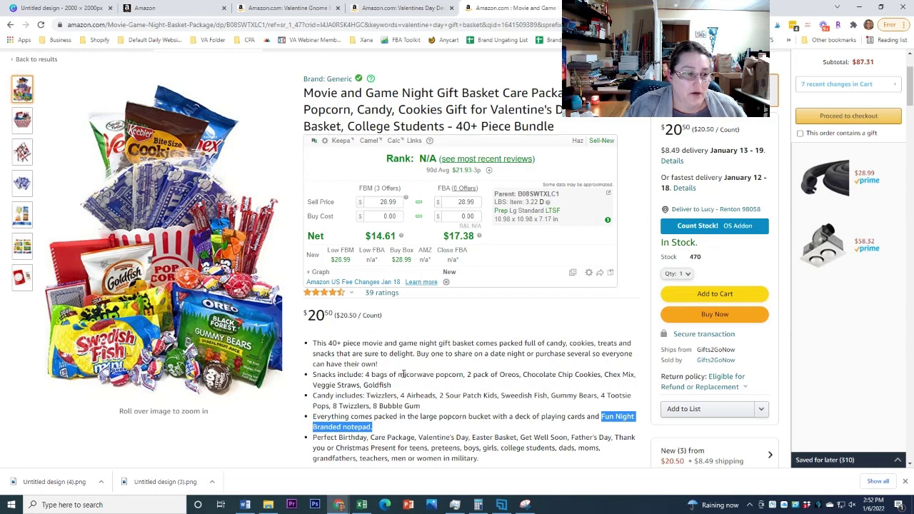
mouse_move(22, 277)
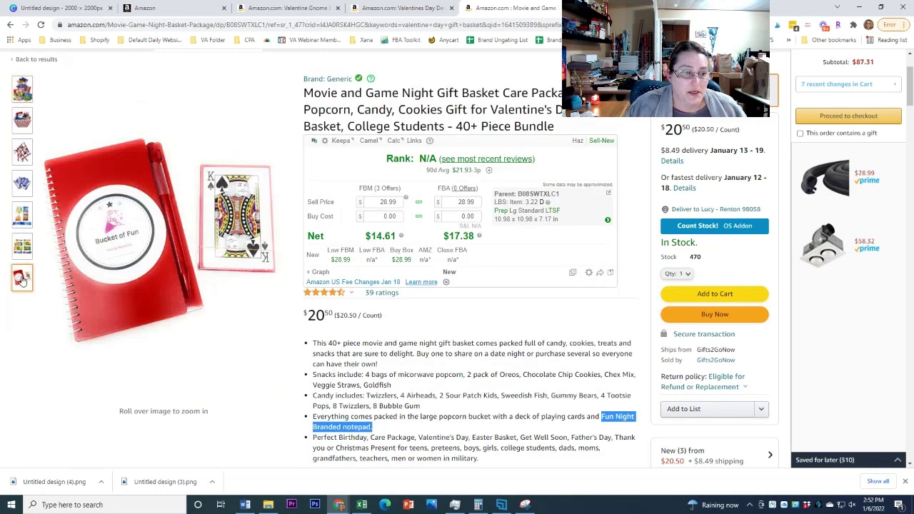
mouse_move(109, 229)
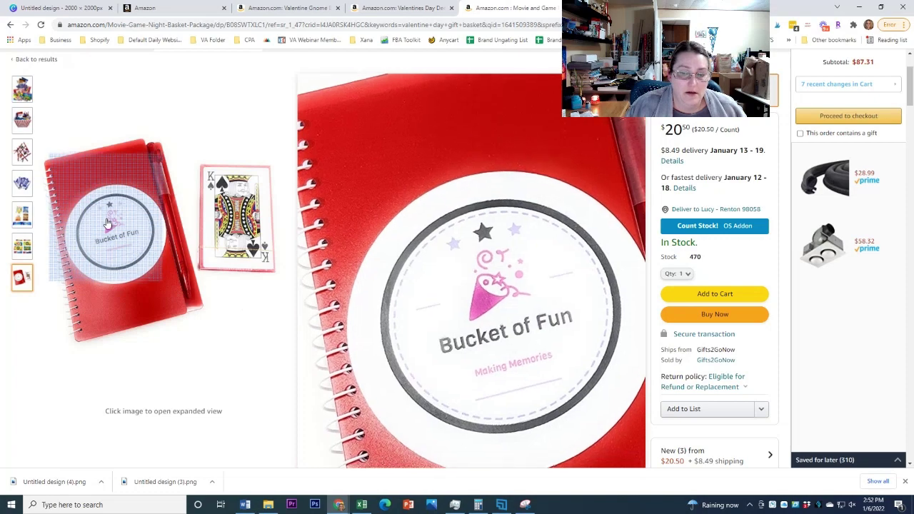